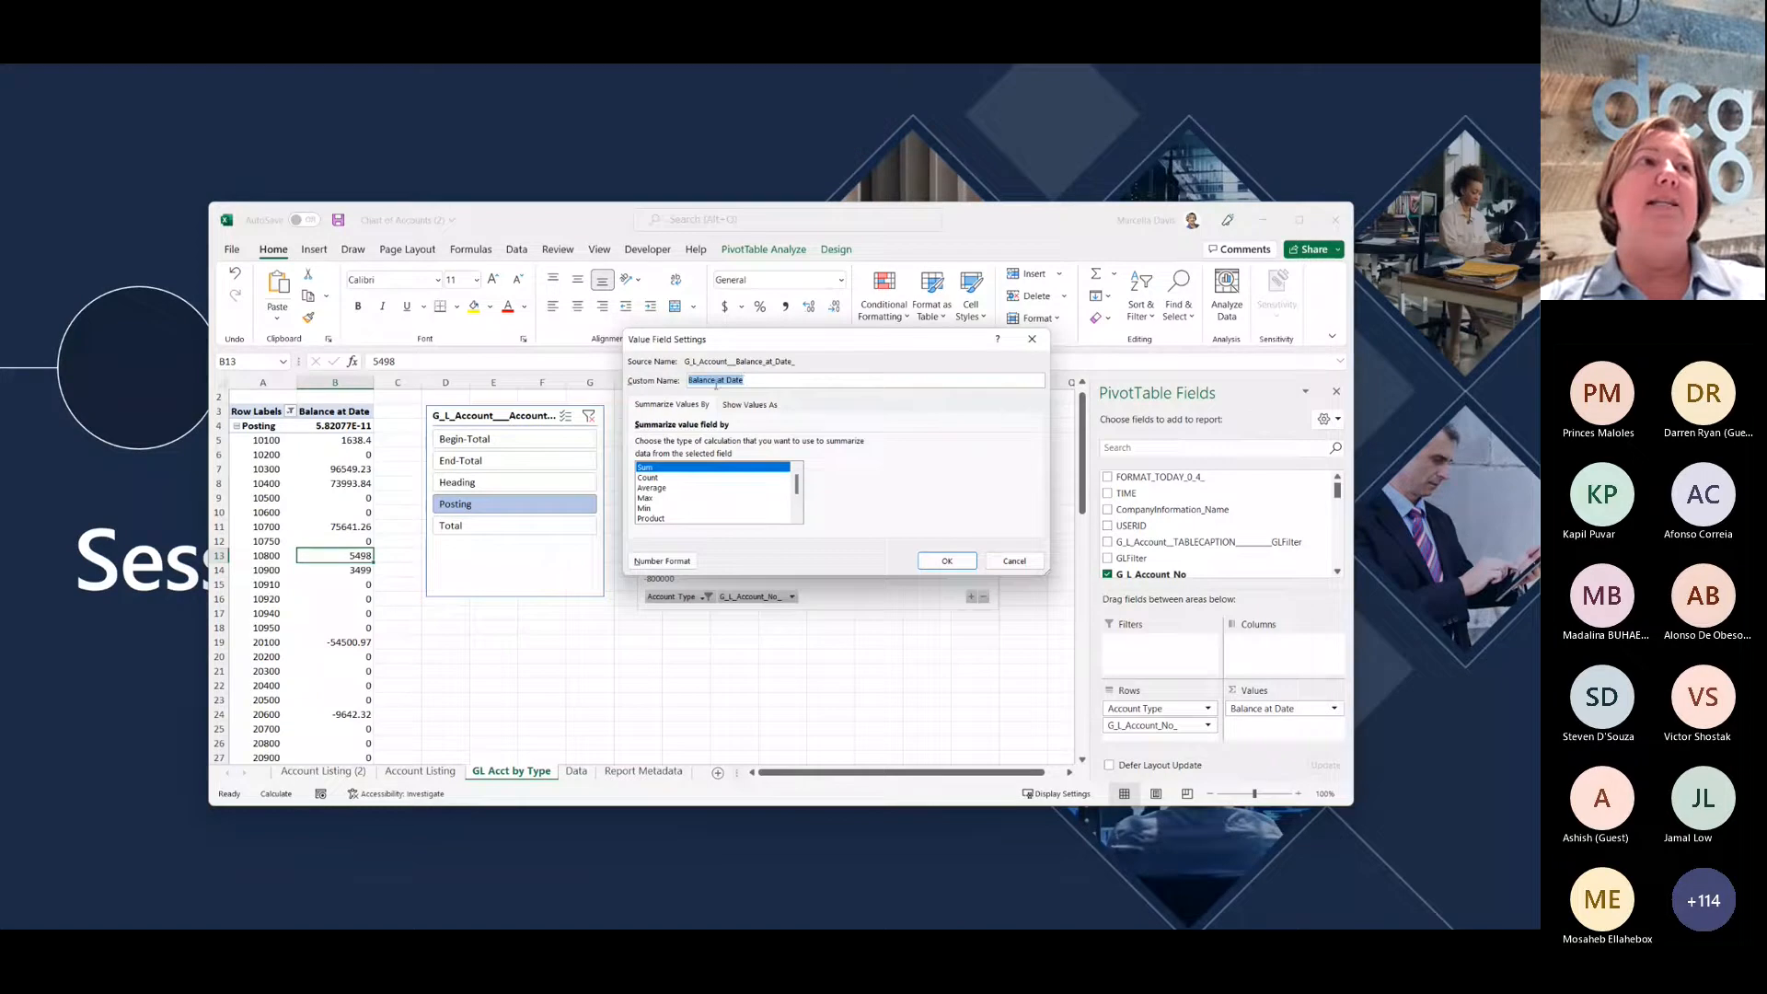
Step: Rename the pivot table's Balance at Date value field to "Balance Date"
{"action": "left_click", "coordinate": [754, 380]}
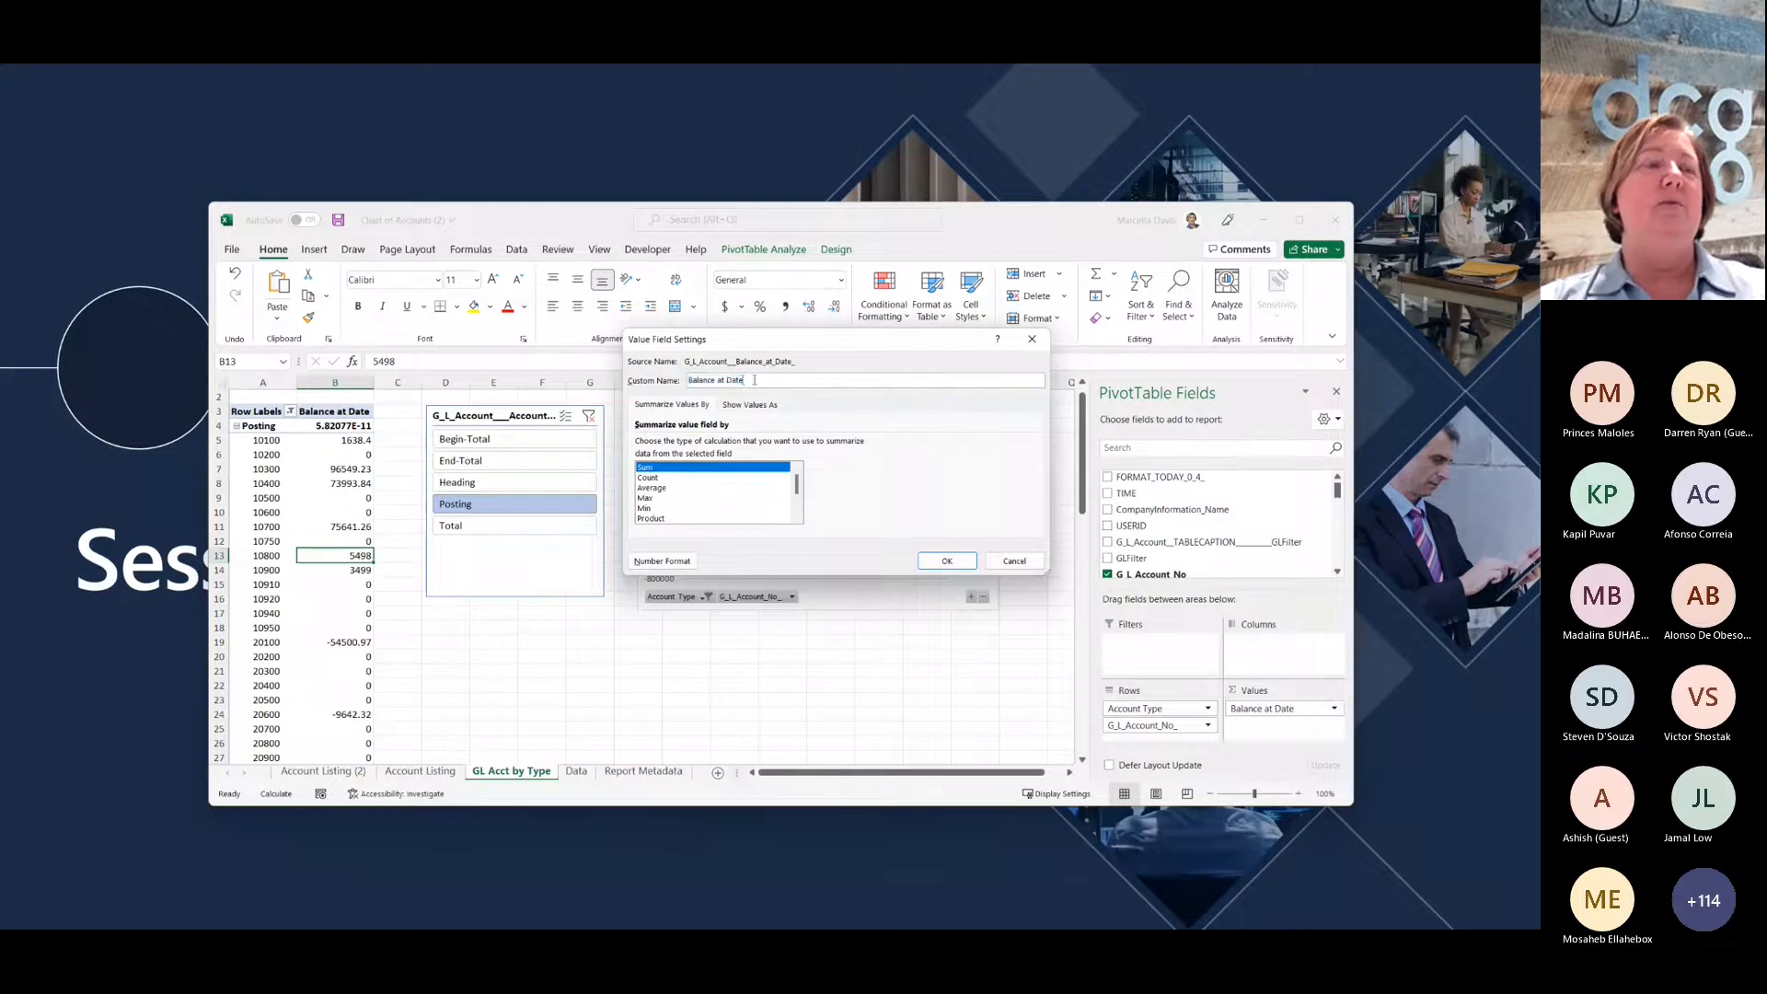
{"action": "key", "text": "BackSpace"}
{"action": "key", "text": "BackSpace"}
{"action": "key", "text": "BackSpace"}
{"action": "key", "text": "BackSpace"}
{"action": "key", "text": "BackSpace"}
{"action": "key", "text": "BackSpace"}
{"action": "key", "text": "BackSpace"}
{"action": "key", "text": "BackSpace"}
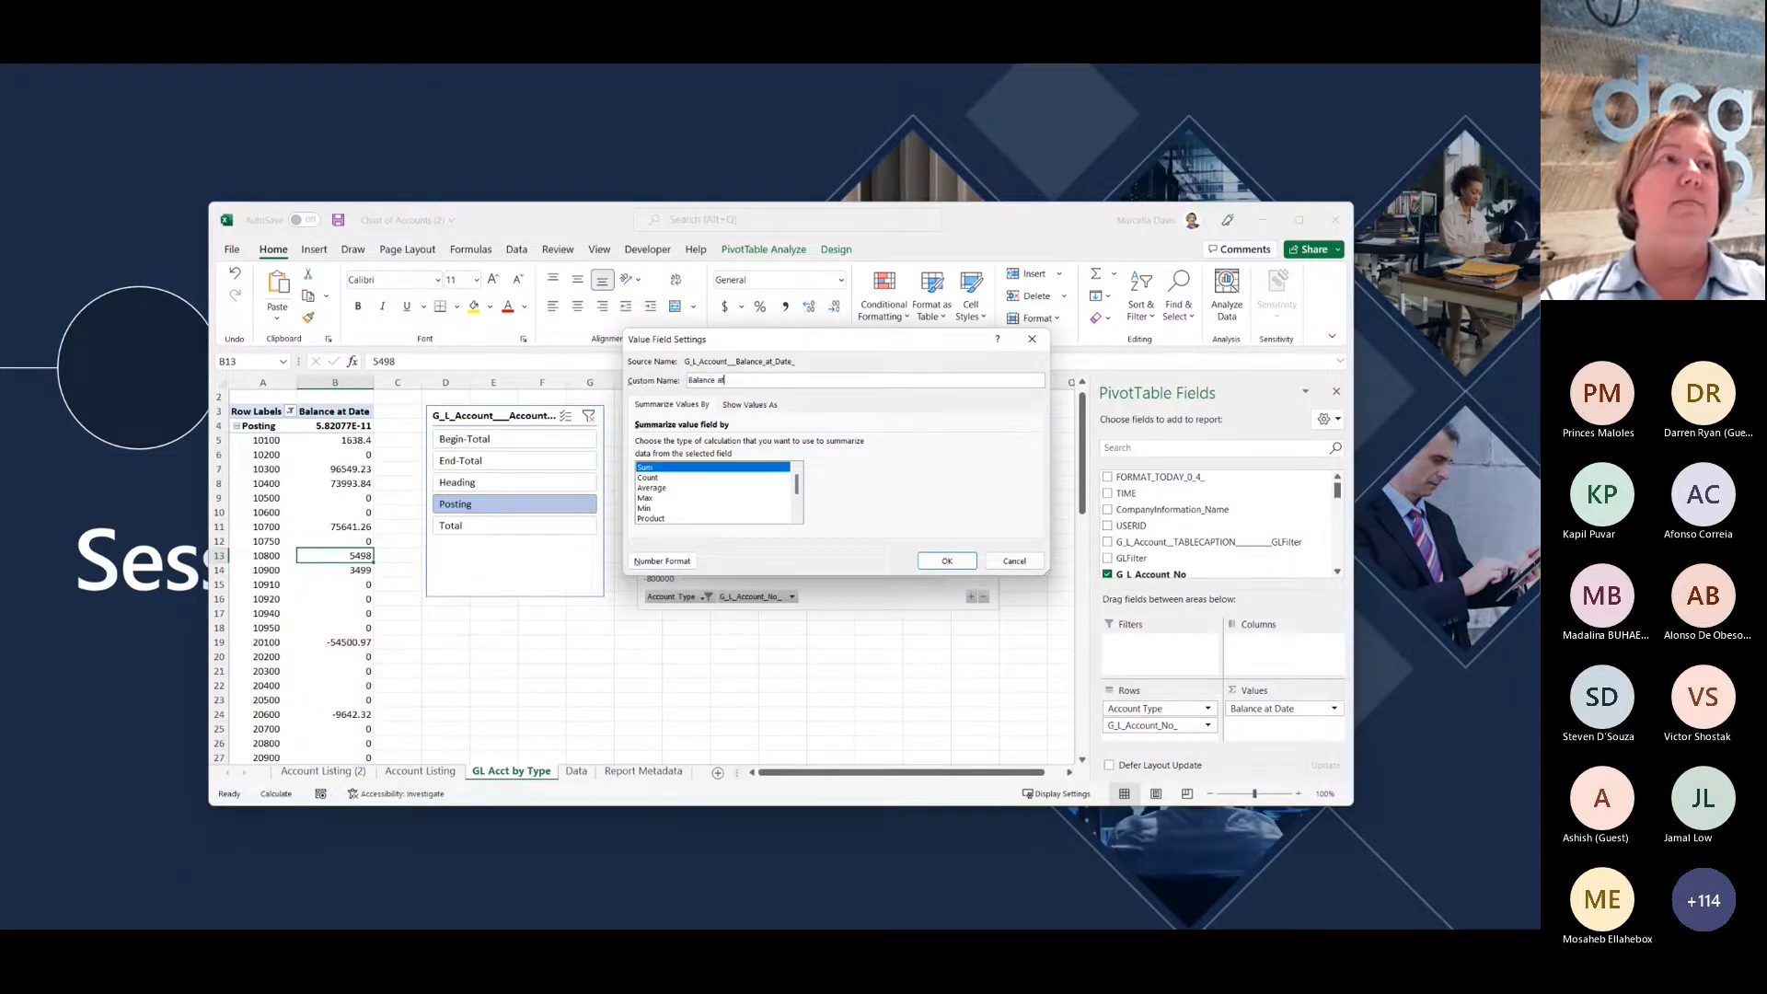
{"action": "type", "text": "Date"}
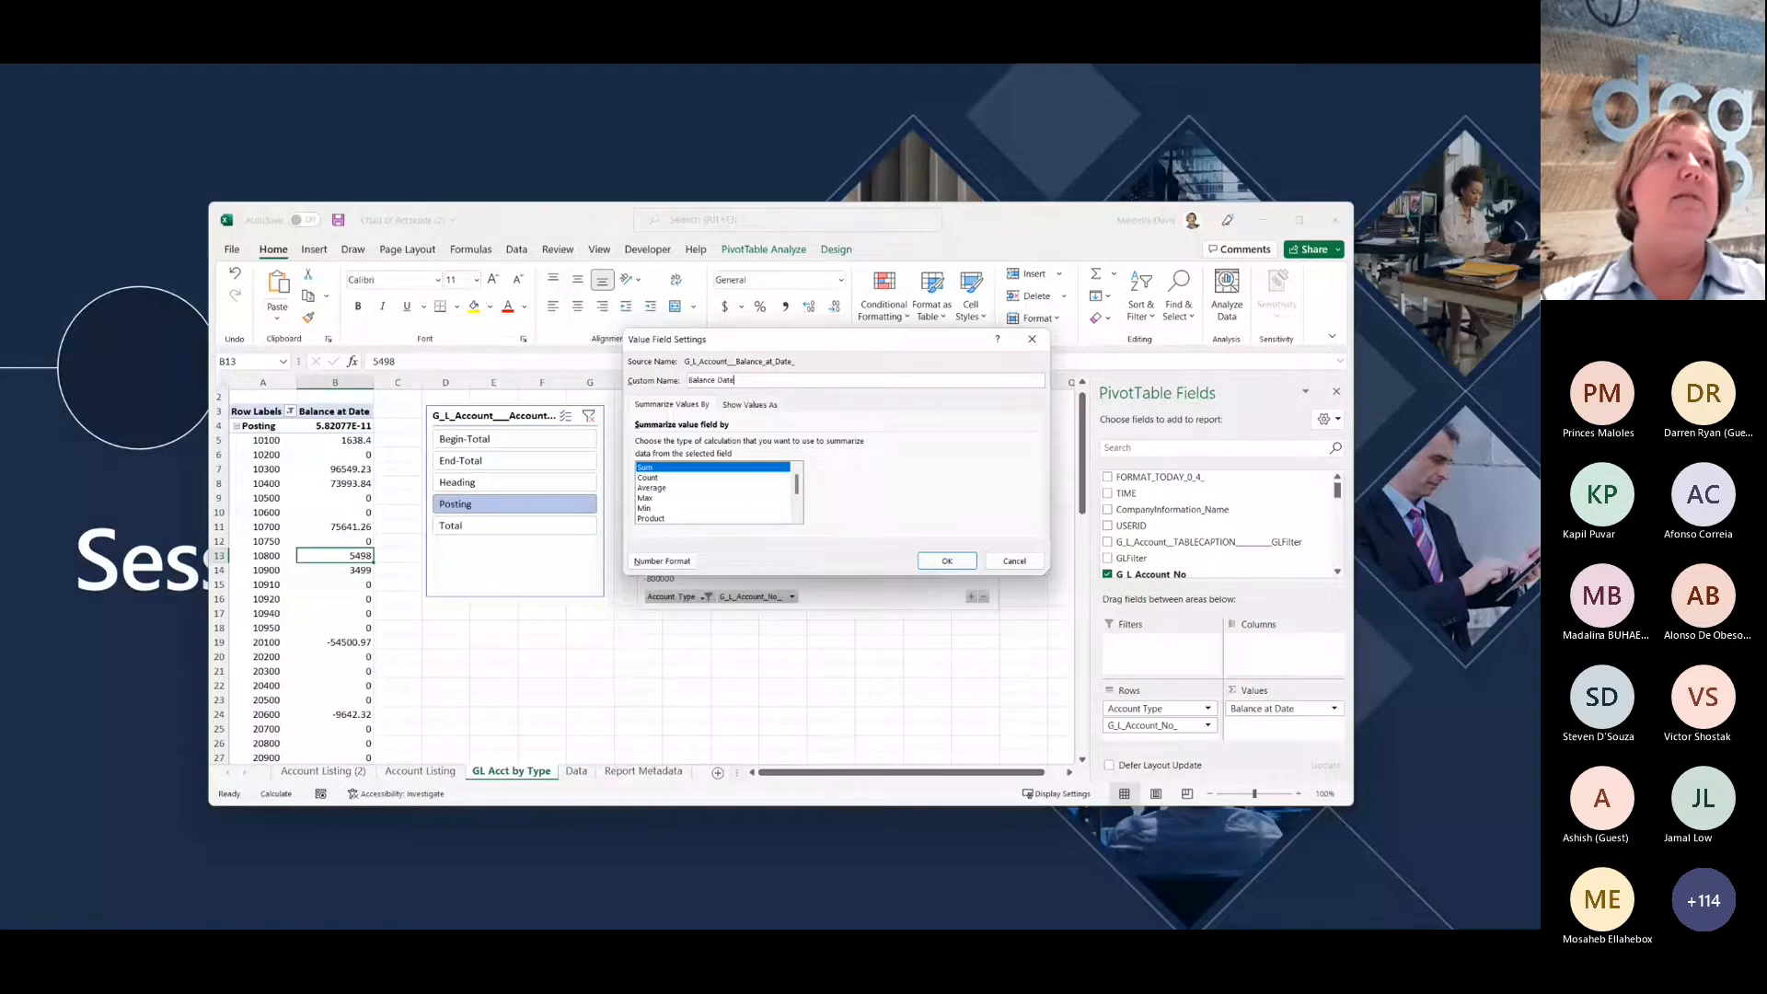
{"action": "left_click", "coordinate": [962, 568]}
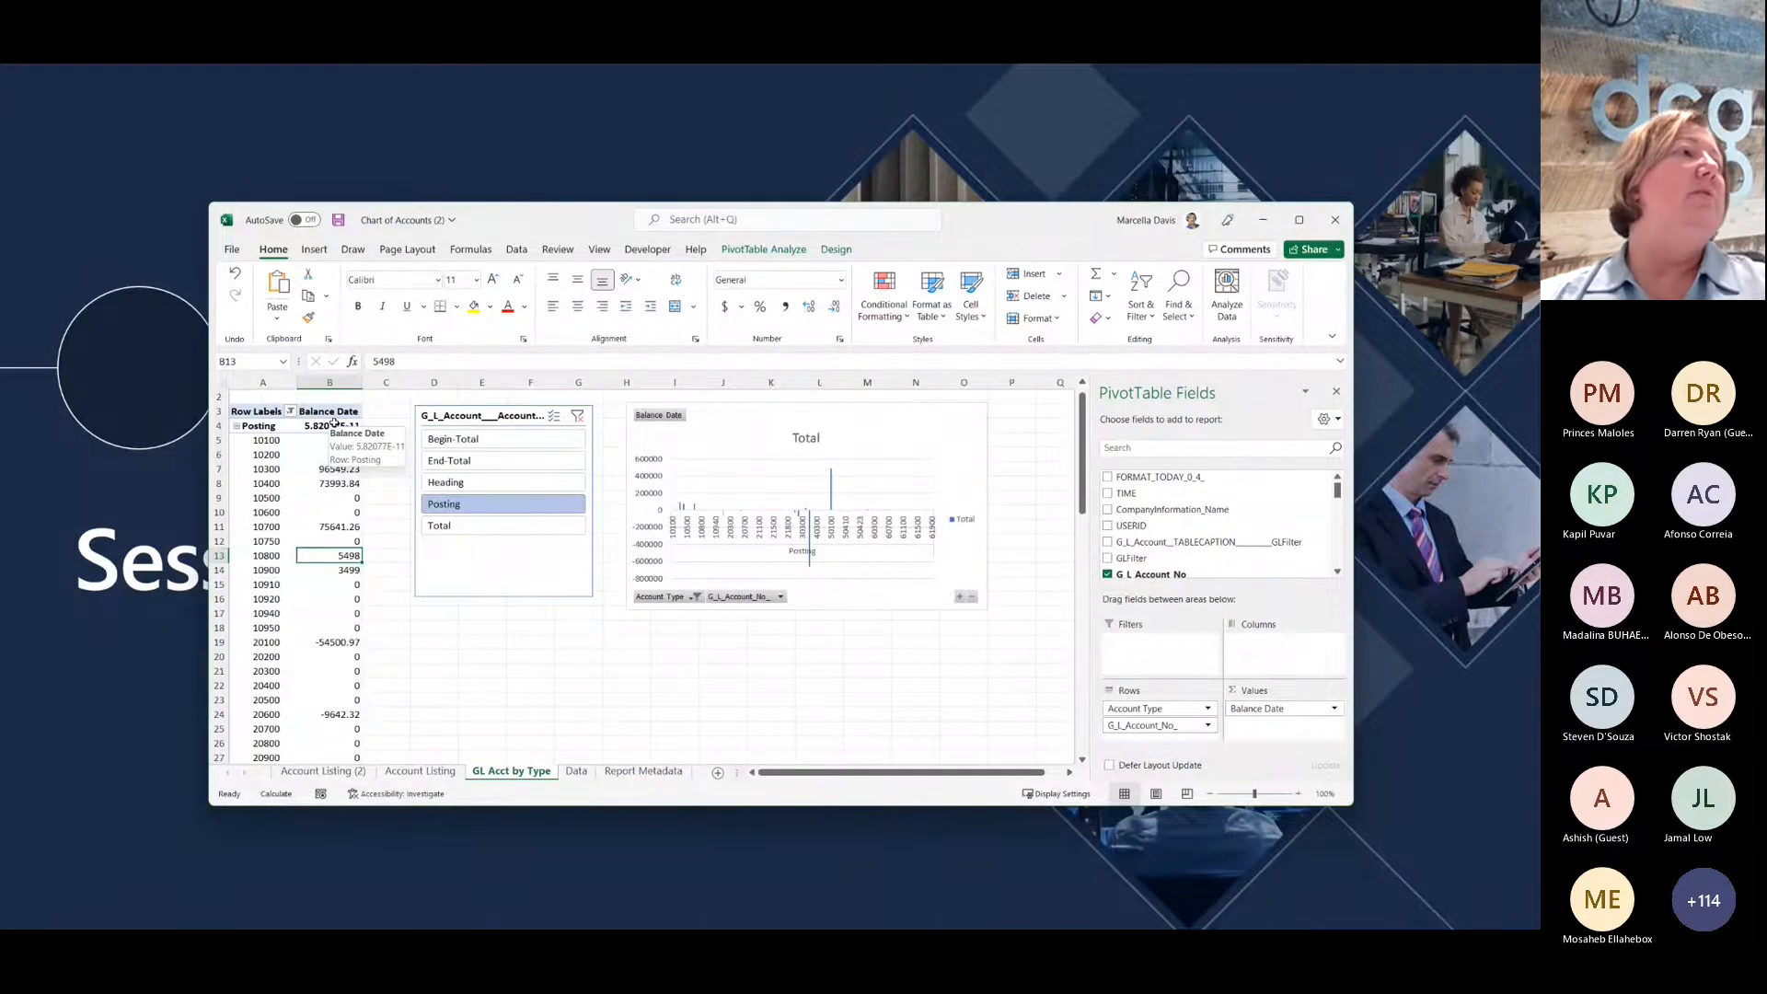
Step: Review the formula in cell A4 of the Account Listing sheet and insert a new blank worksheet after the Data sheet
{"action": "left_click", "coordinate": [421, 772]}
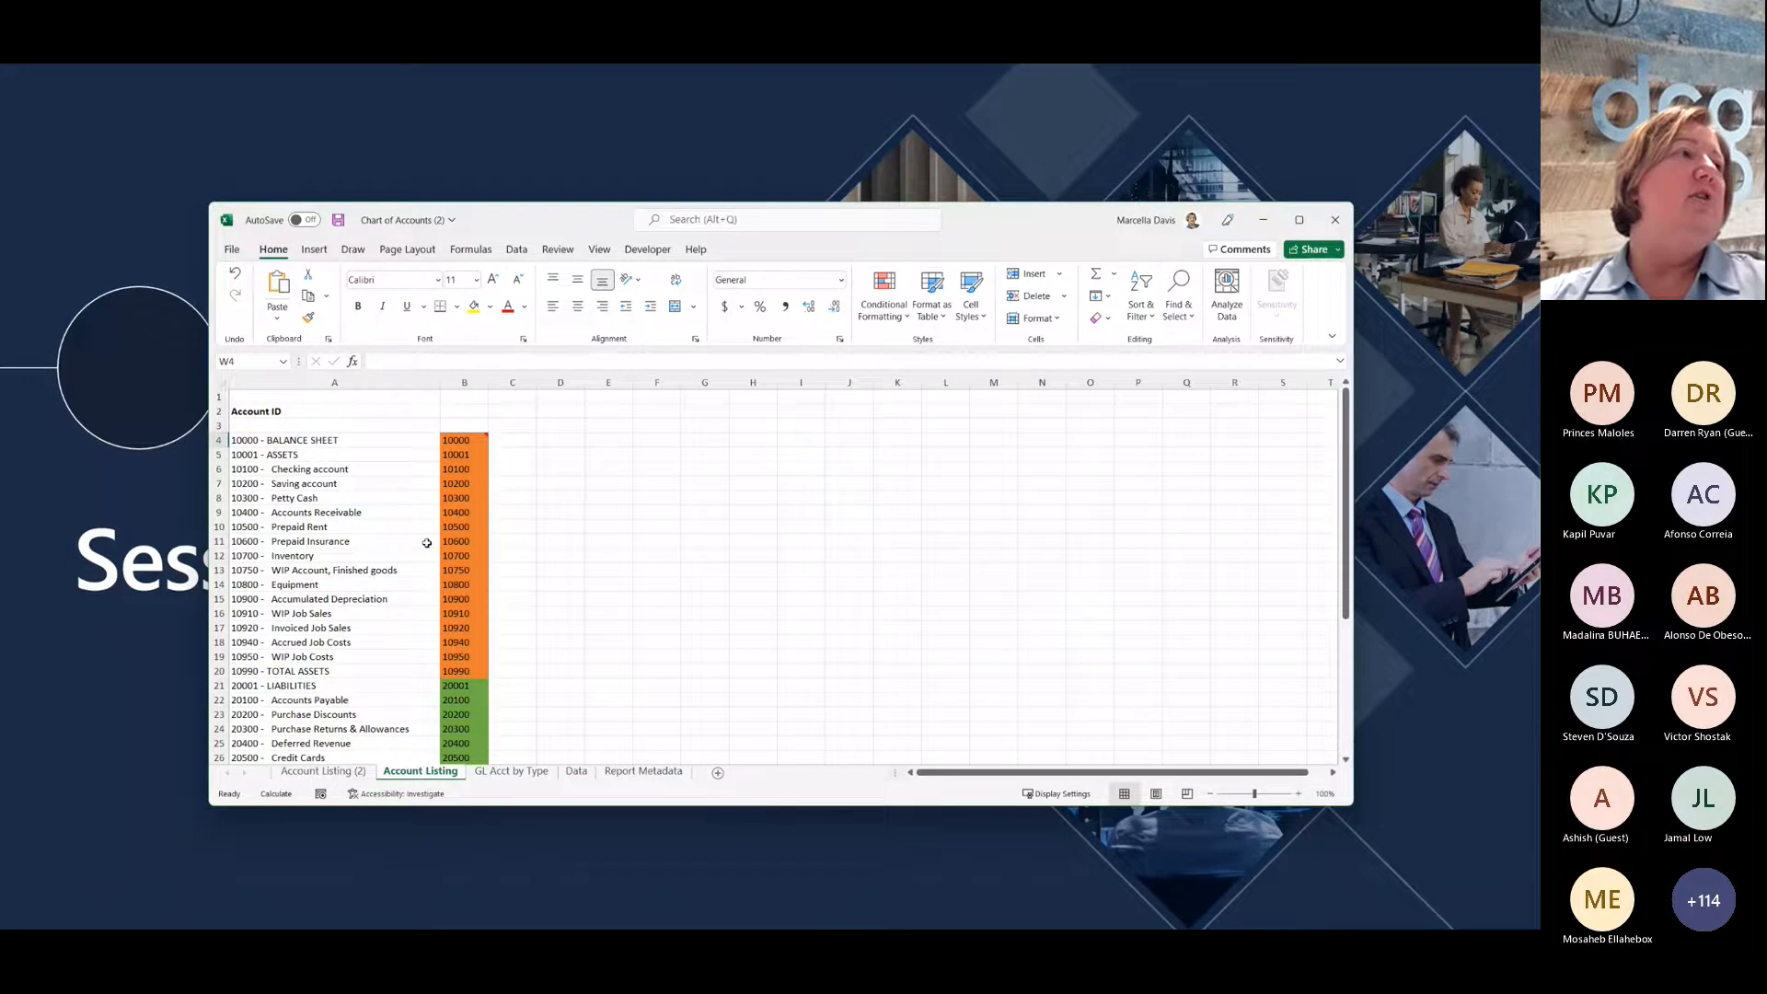
{"action": "left_click", "coordinate": [290, 440]}
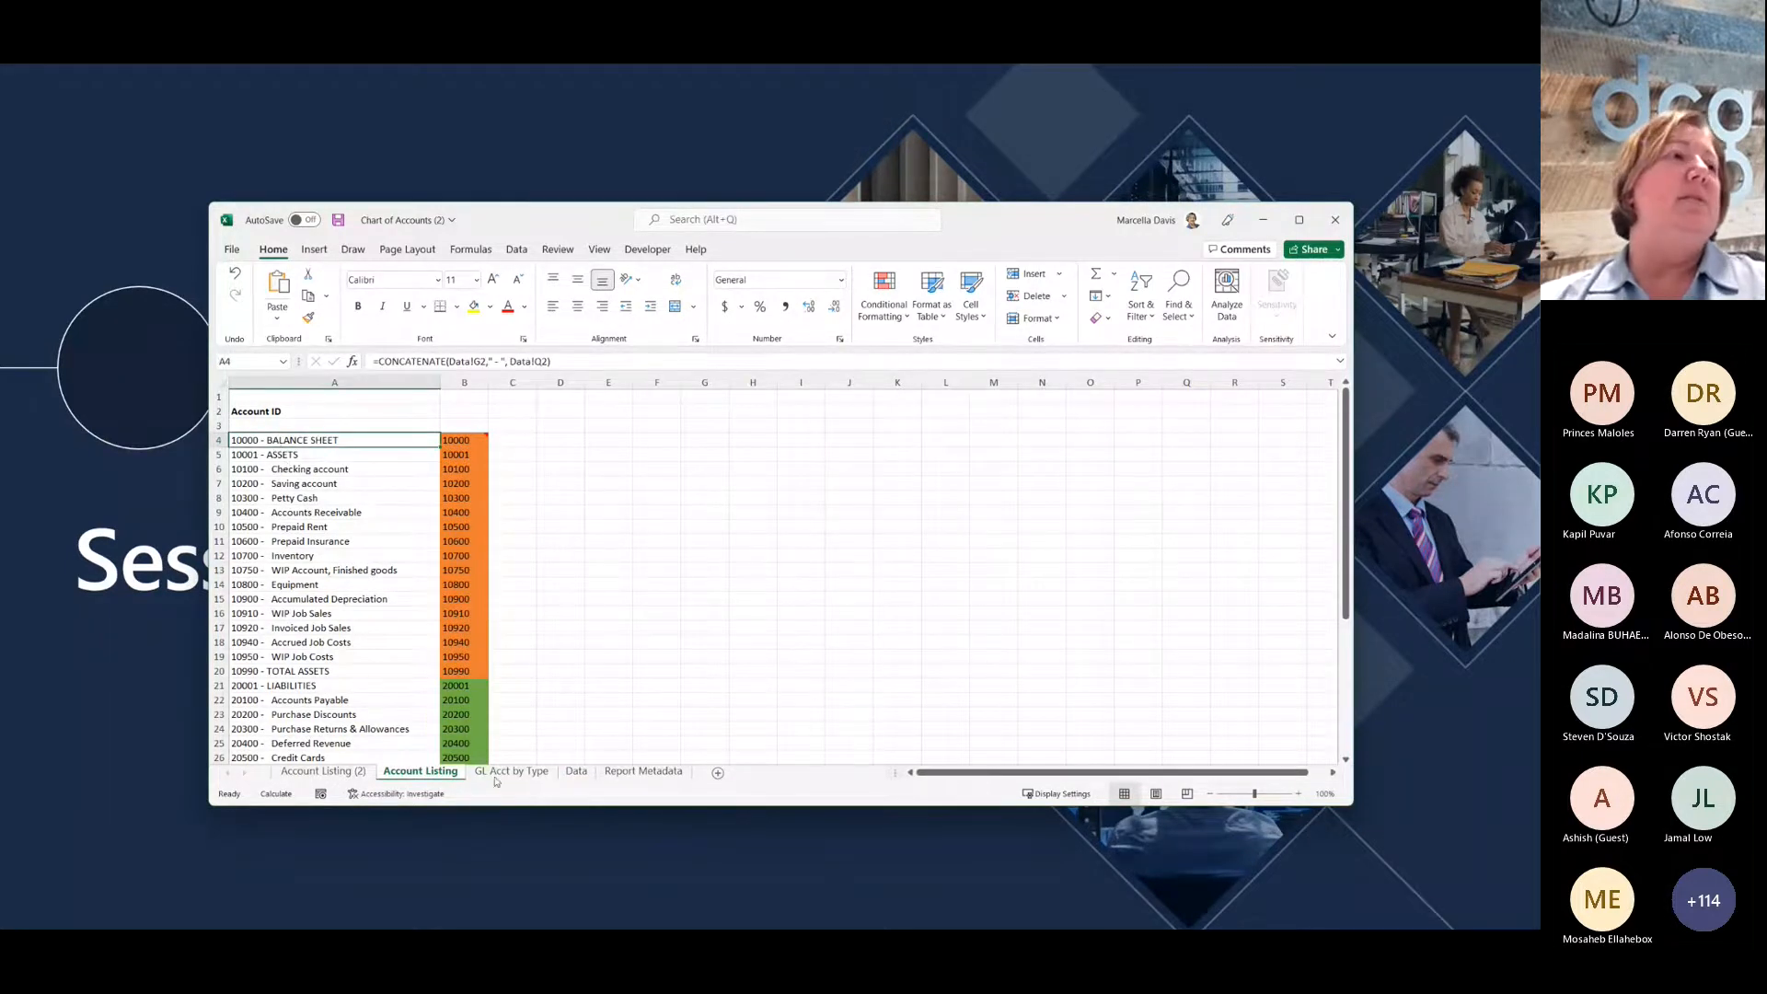
{"action": "left_click", "coordinate": [577, 773]}
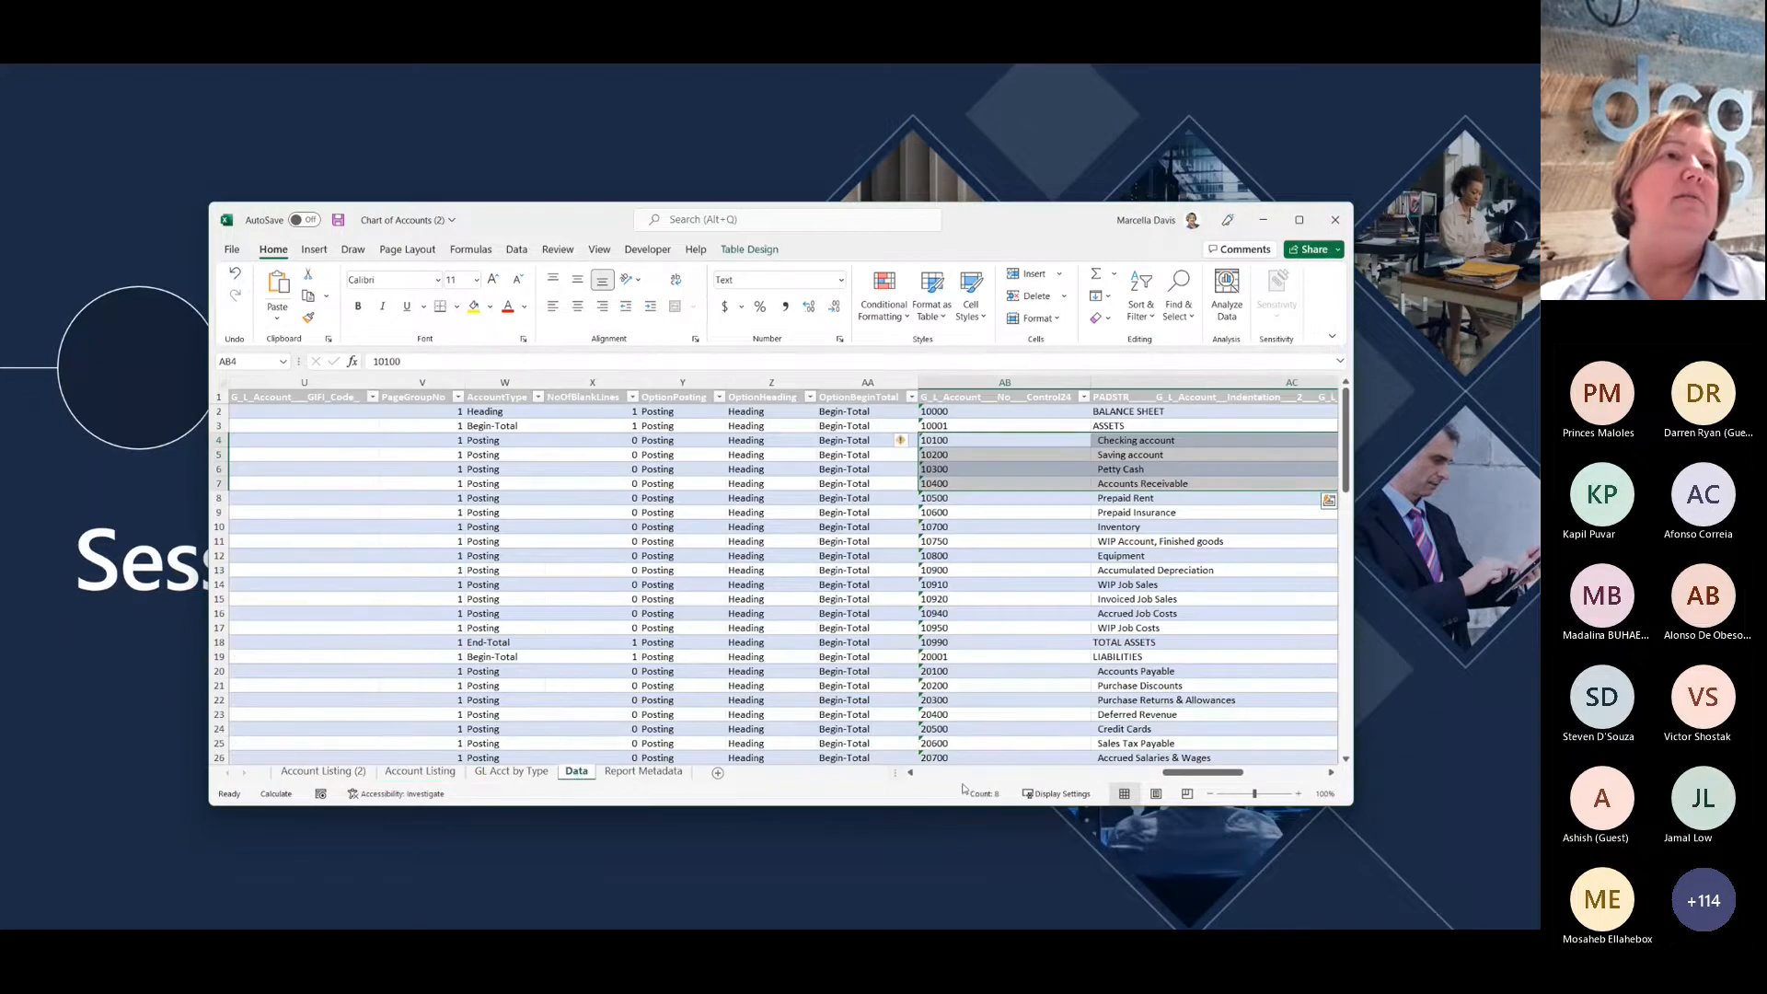
{"action": "left_click_drag", "start_coordinate": [1178, 773], "coordinate": [928, 795]}
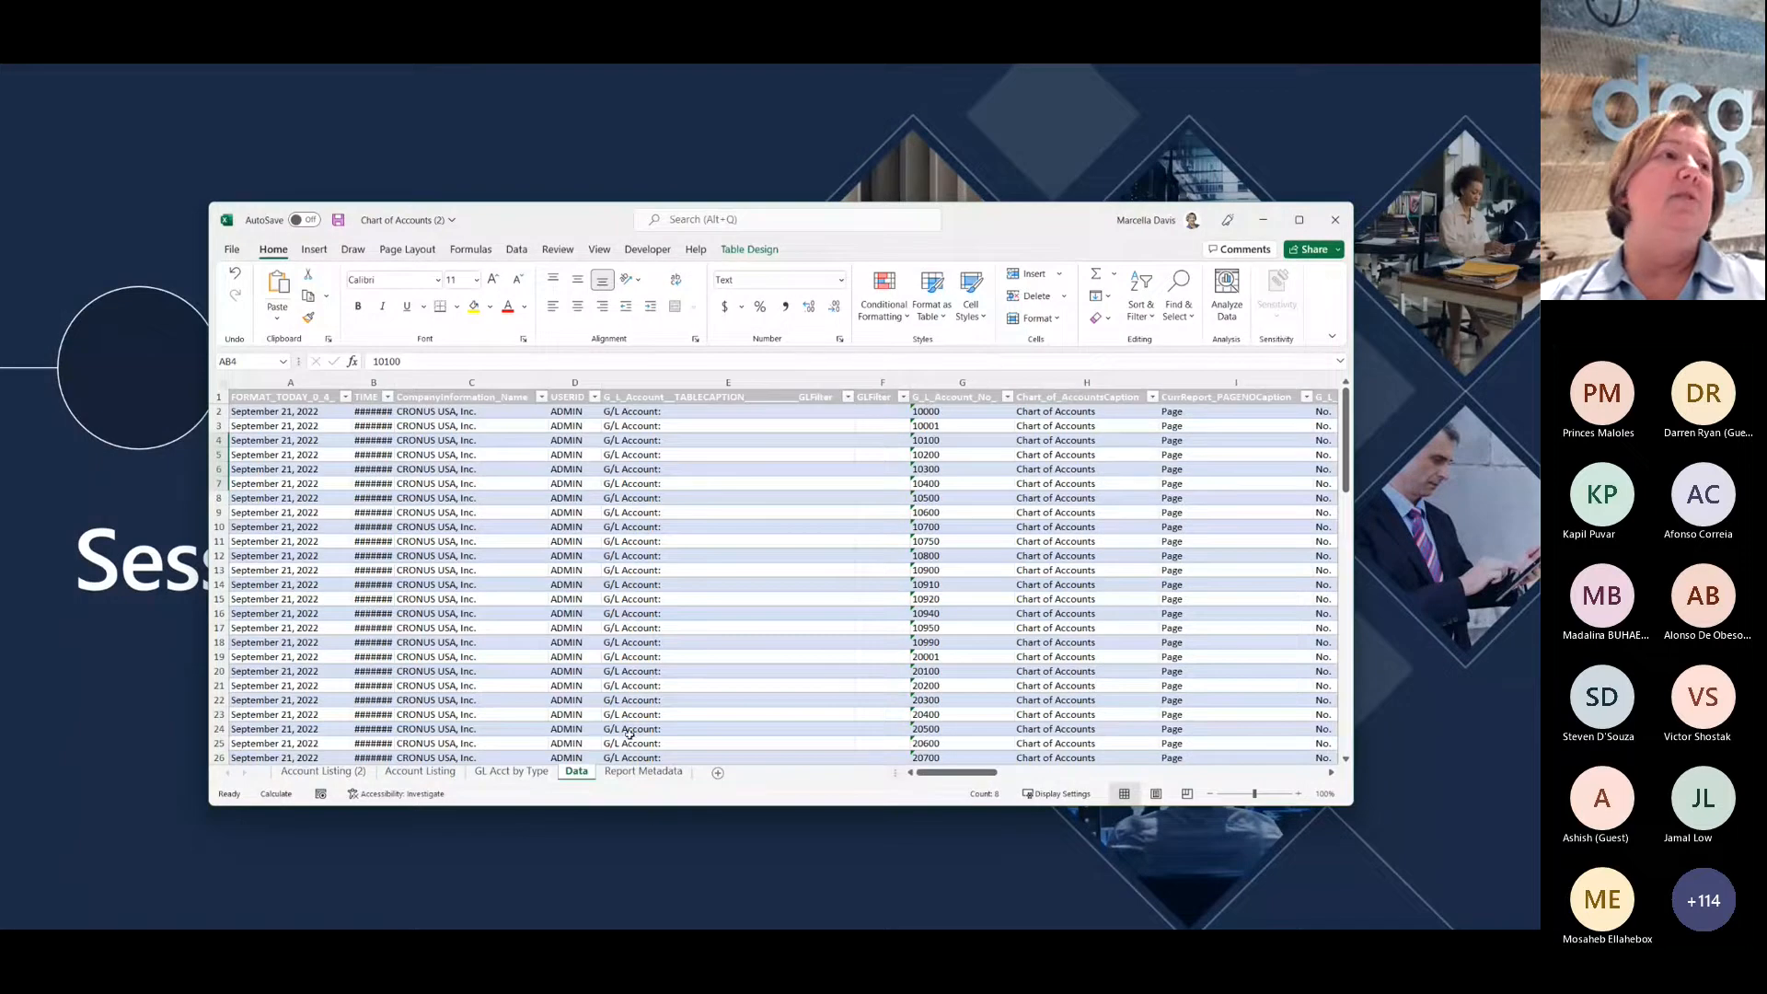
{"action": "left_click", "coordinate": [717, 774]}
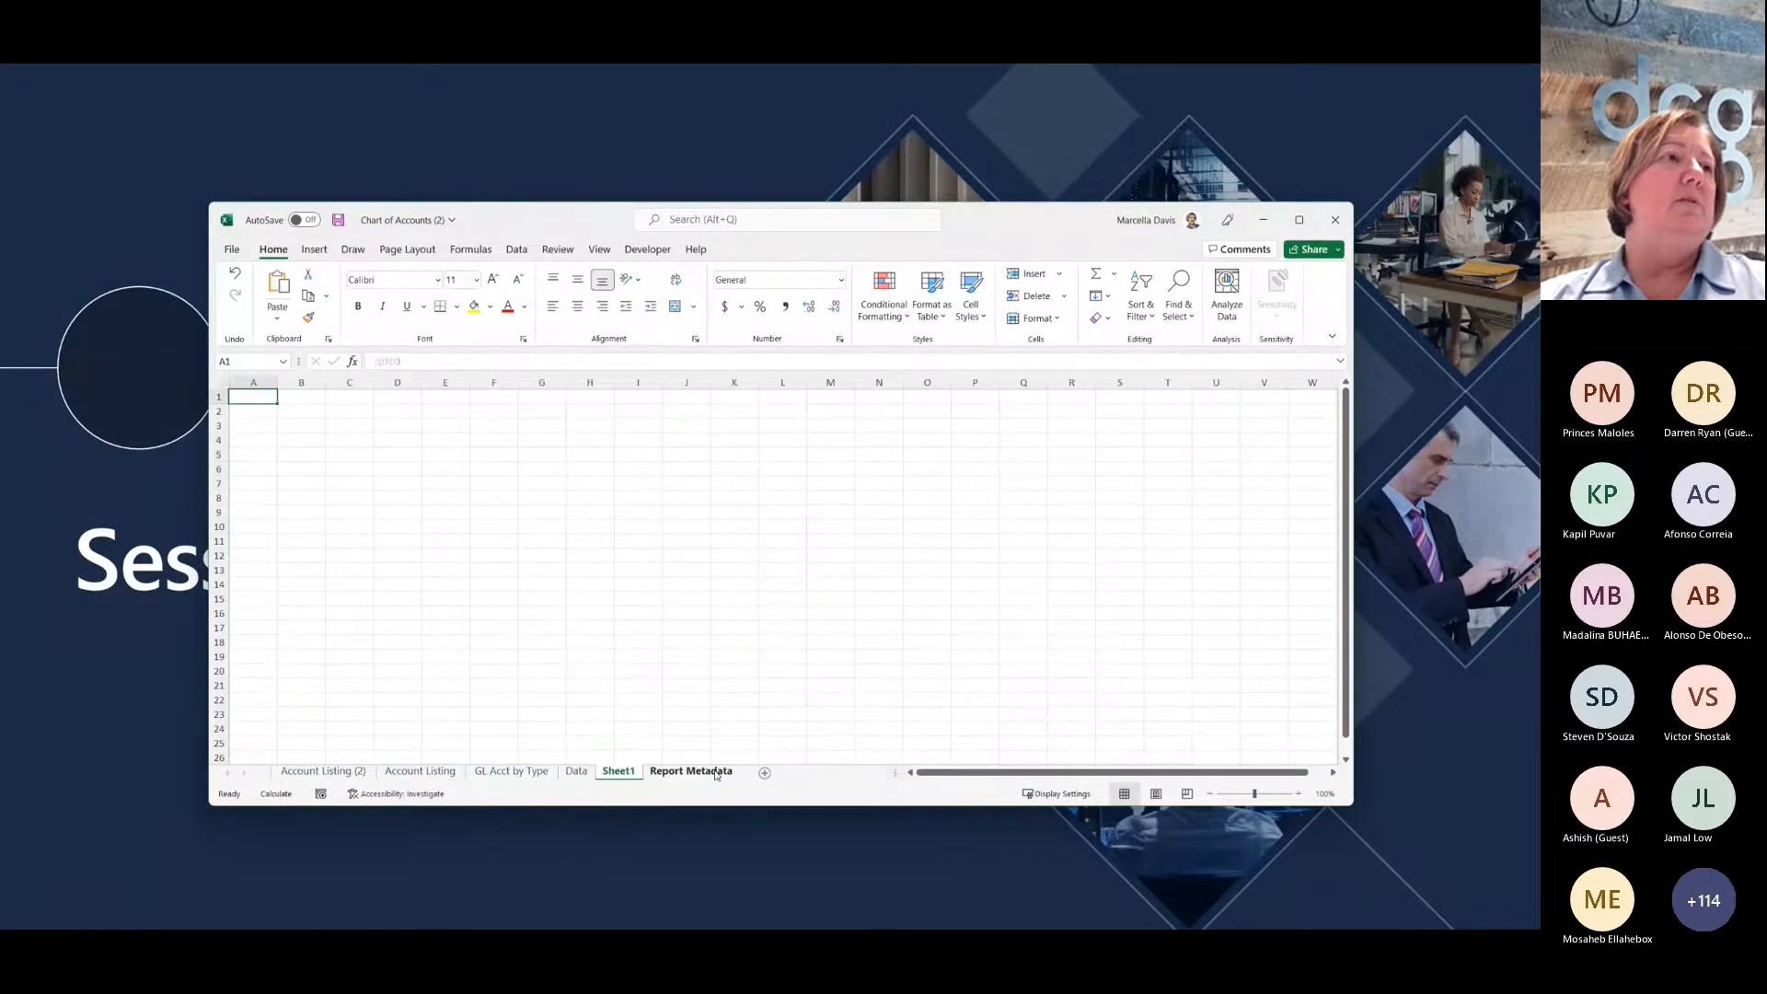
{"action": "left_click", "coordinate": [576, 772]}
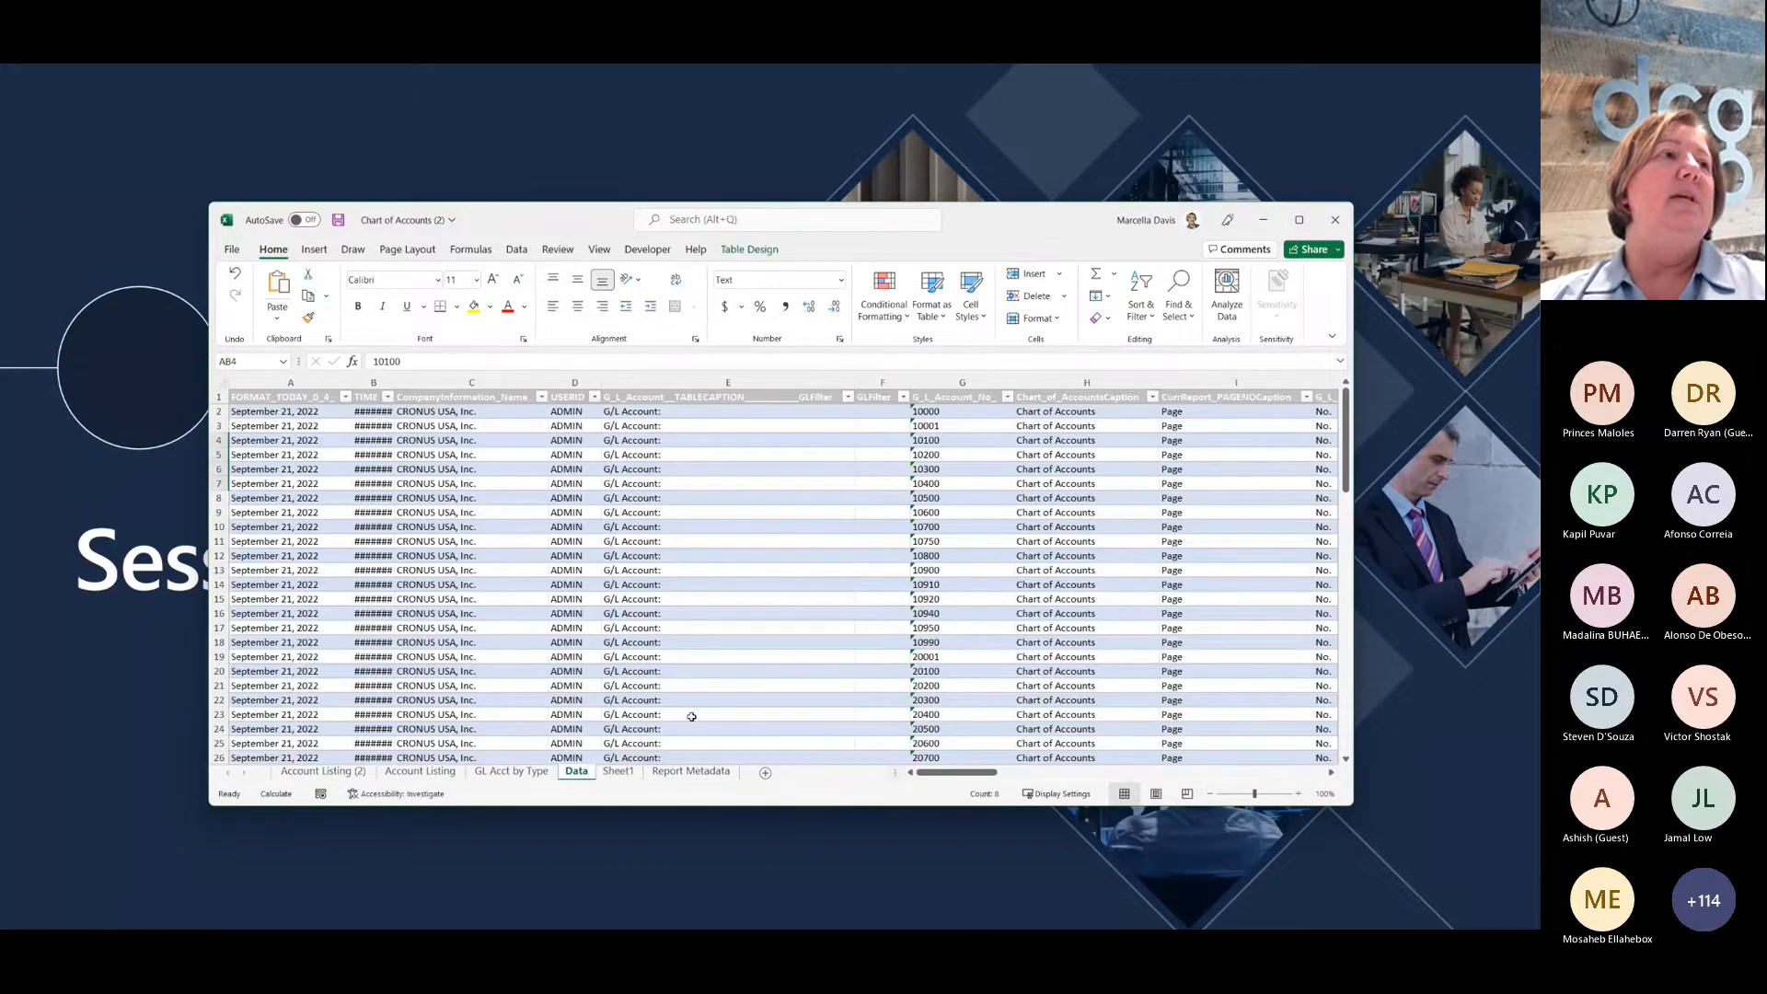
{"action": "left_click", "coordinate": [619, 771]}
Step: Enter a formula in cell A2 of Sheet1 that references the first G/L account number, cell G2, on the Data sheet
{"action": "left_click", "coordinate": [250, 412]}
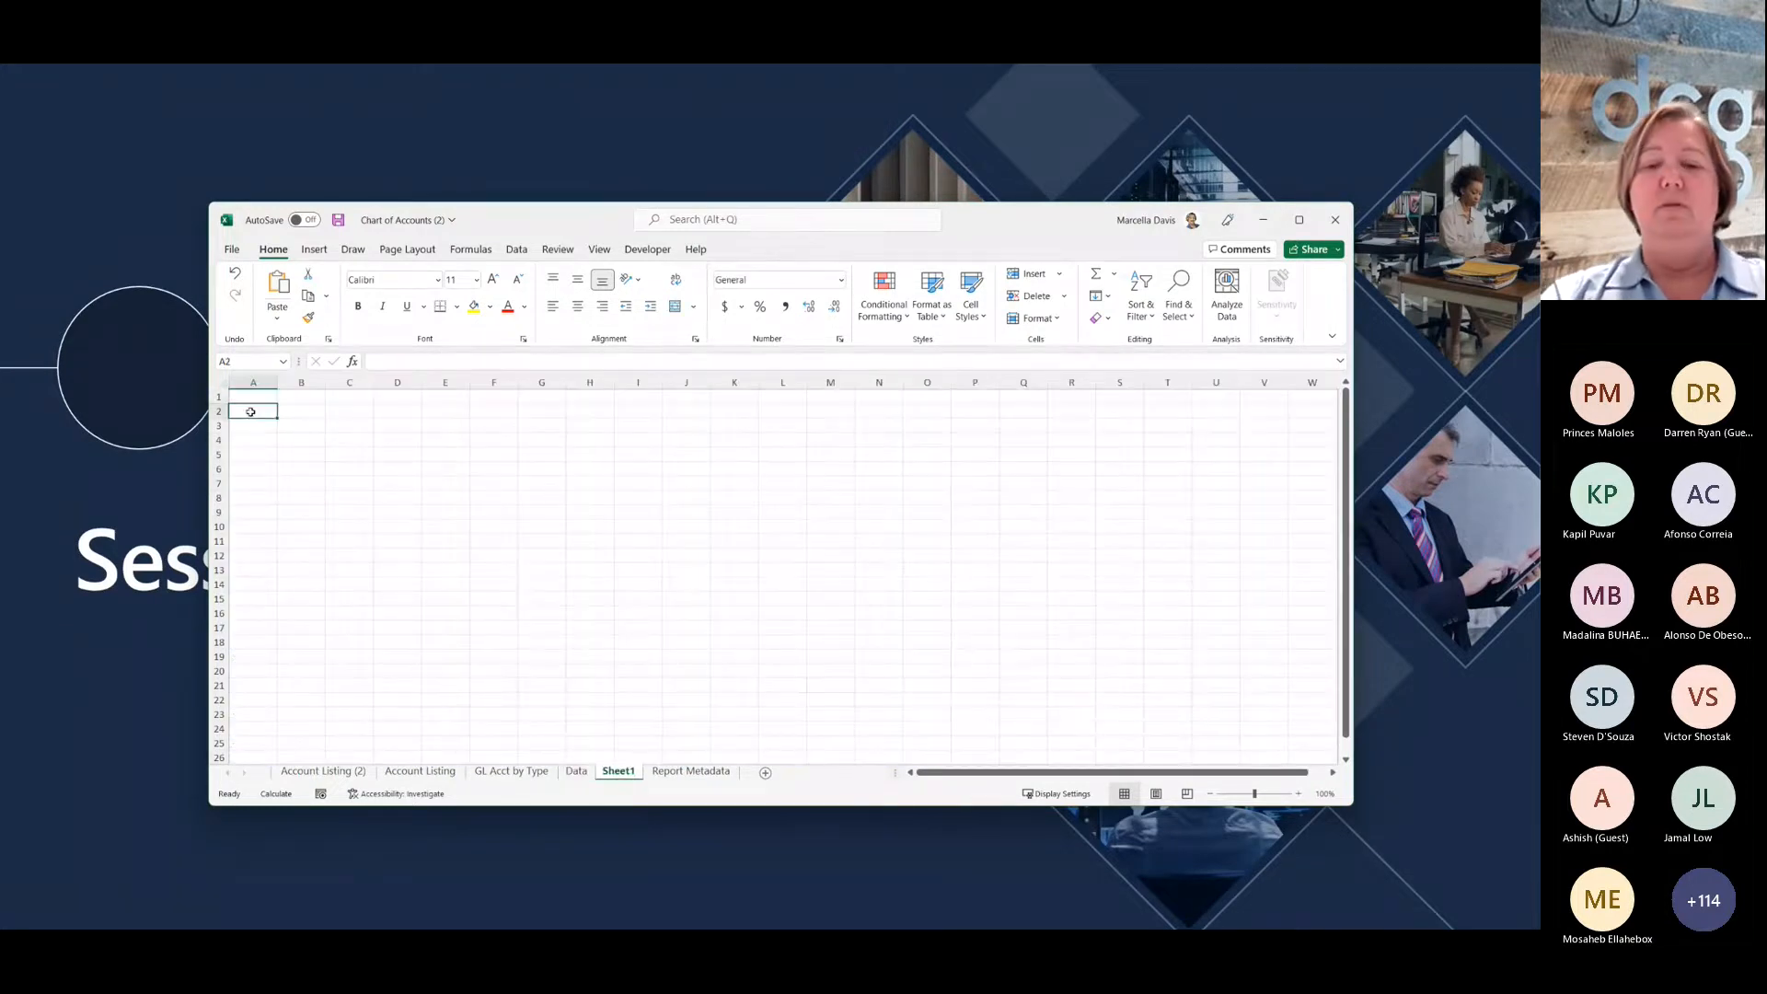
{"action": "type", "text": "="}
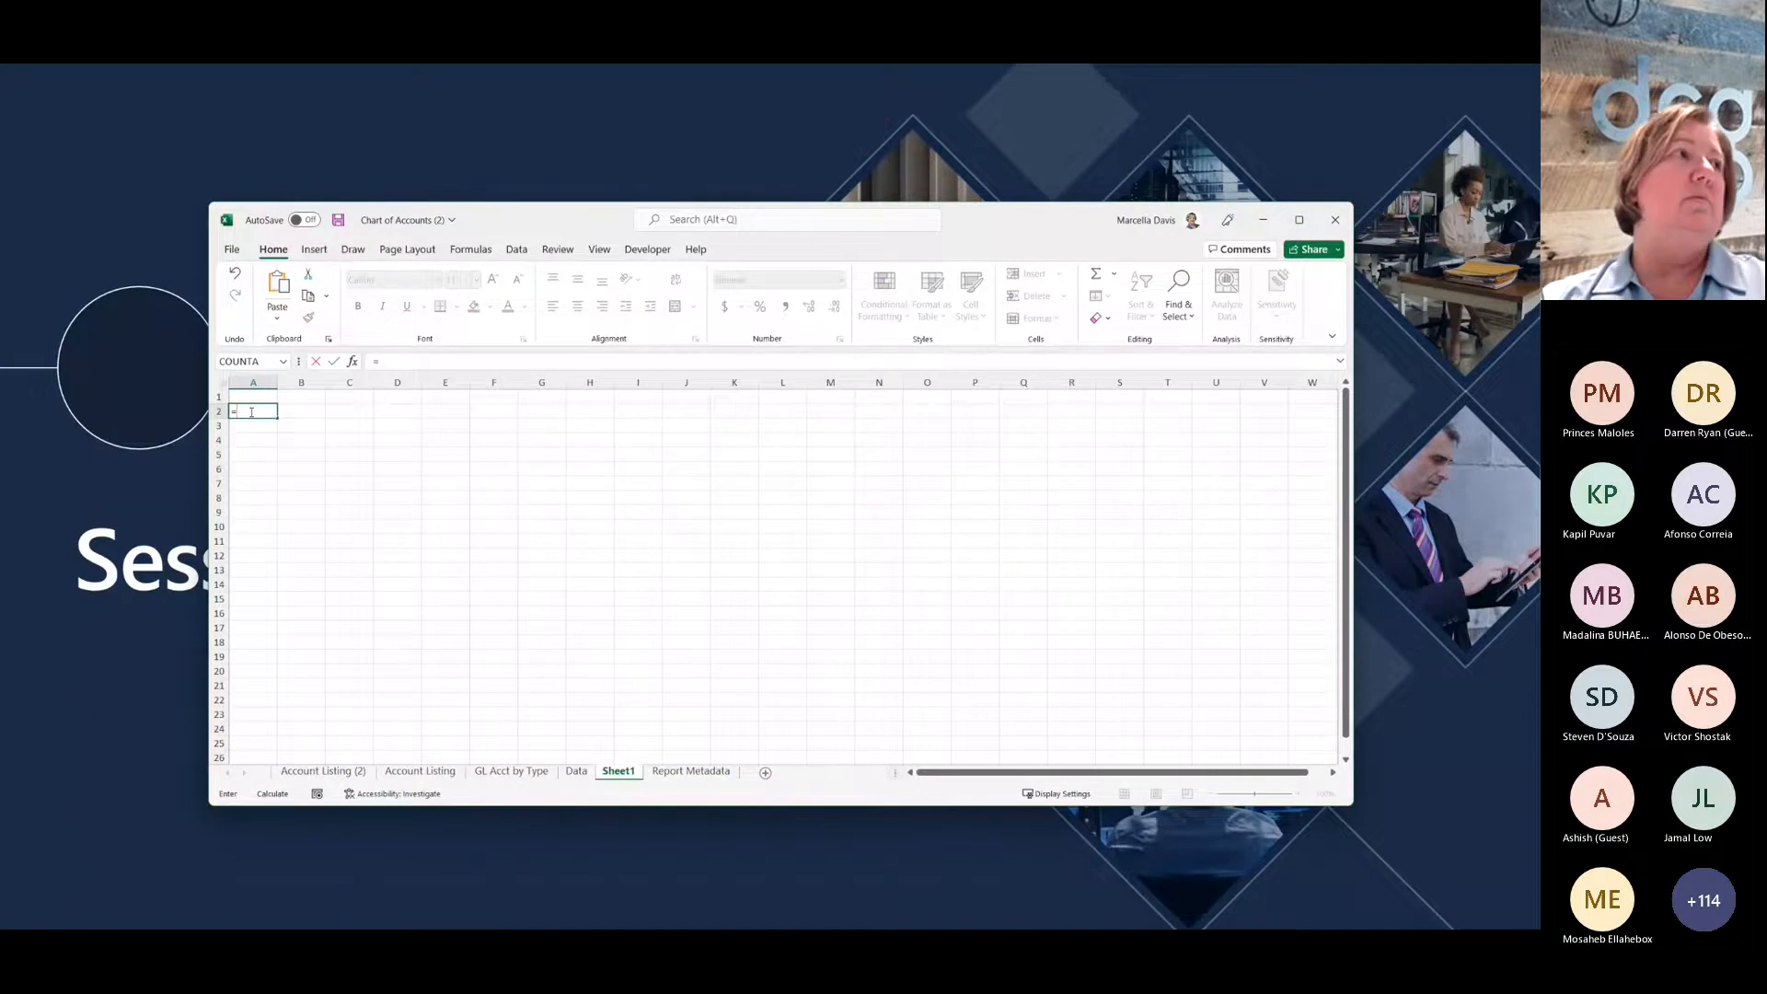
{"action": "left_click", "coordinate": [576, 771]}
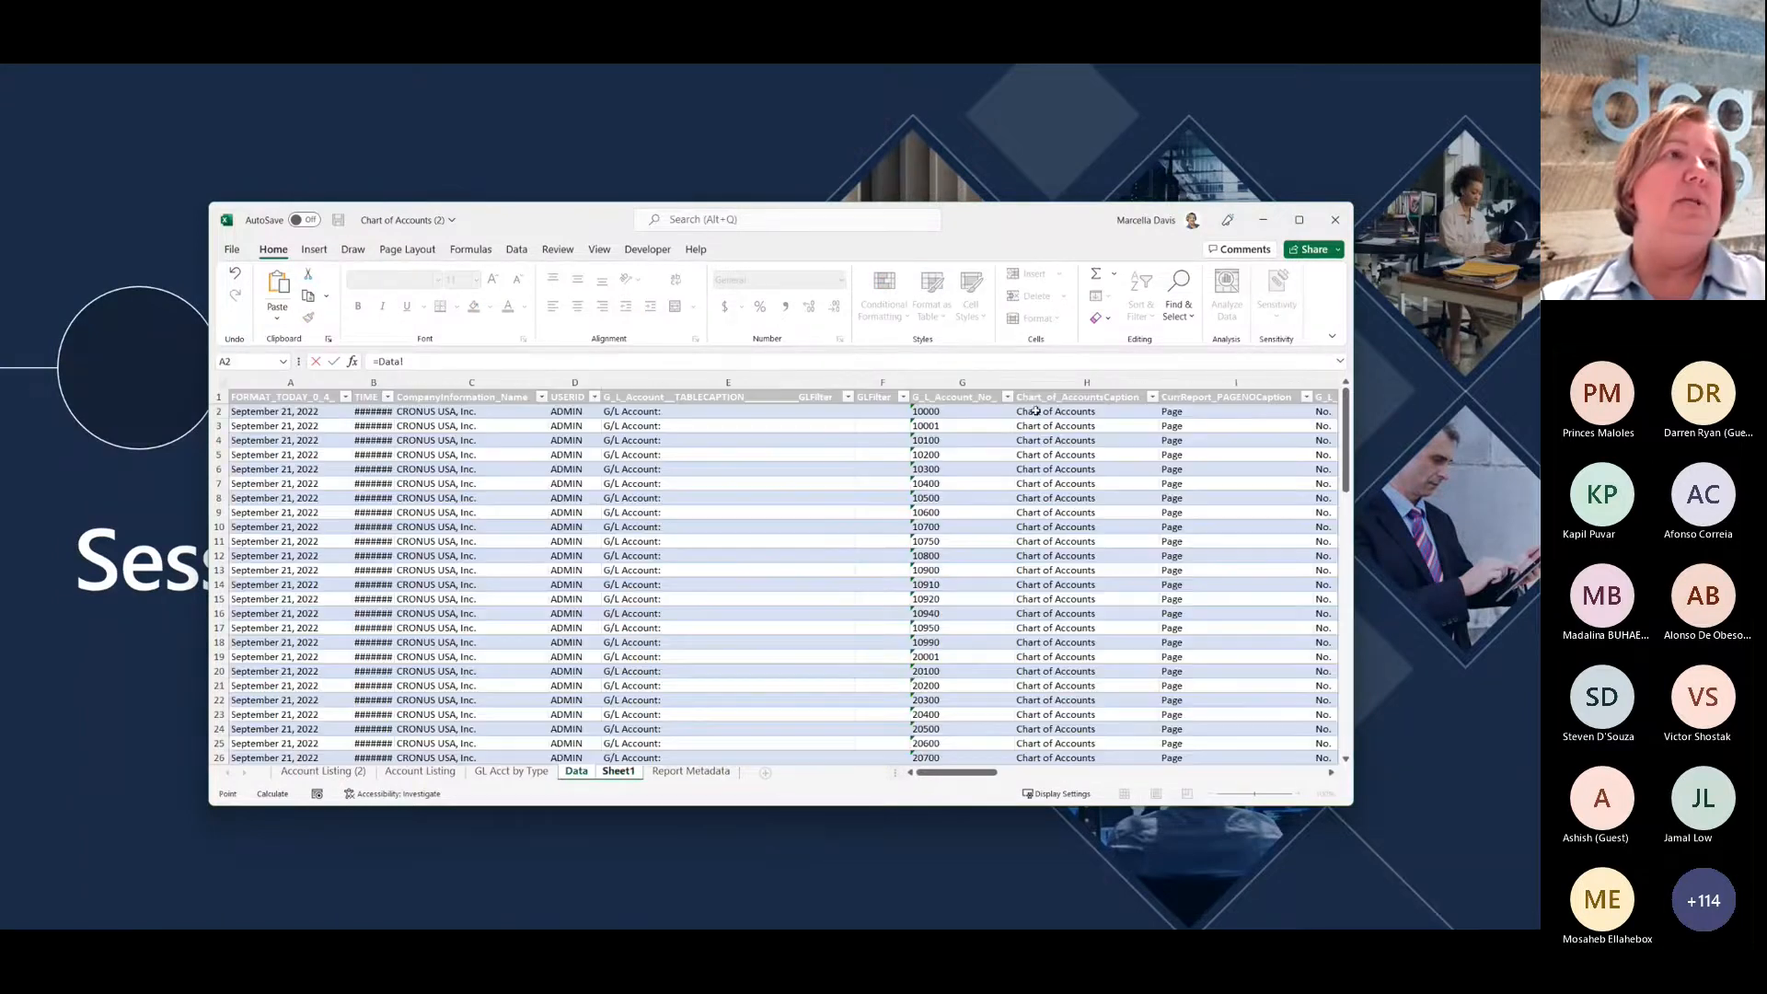
{"action": "left_click", "coordinate": [947, 415]}
{"action": "key", "text": "Return"}
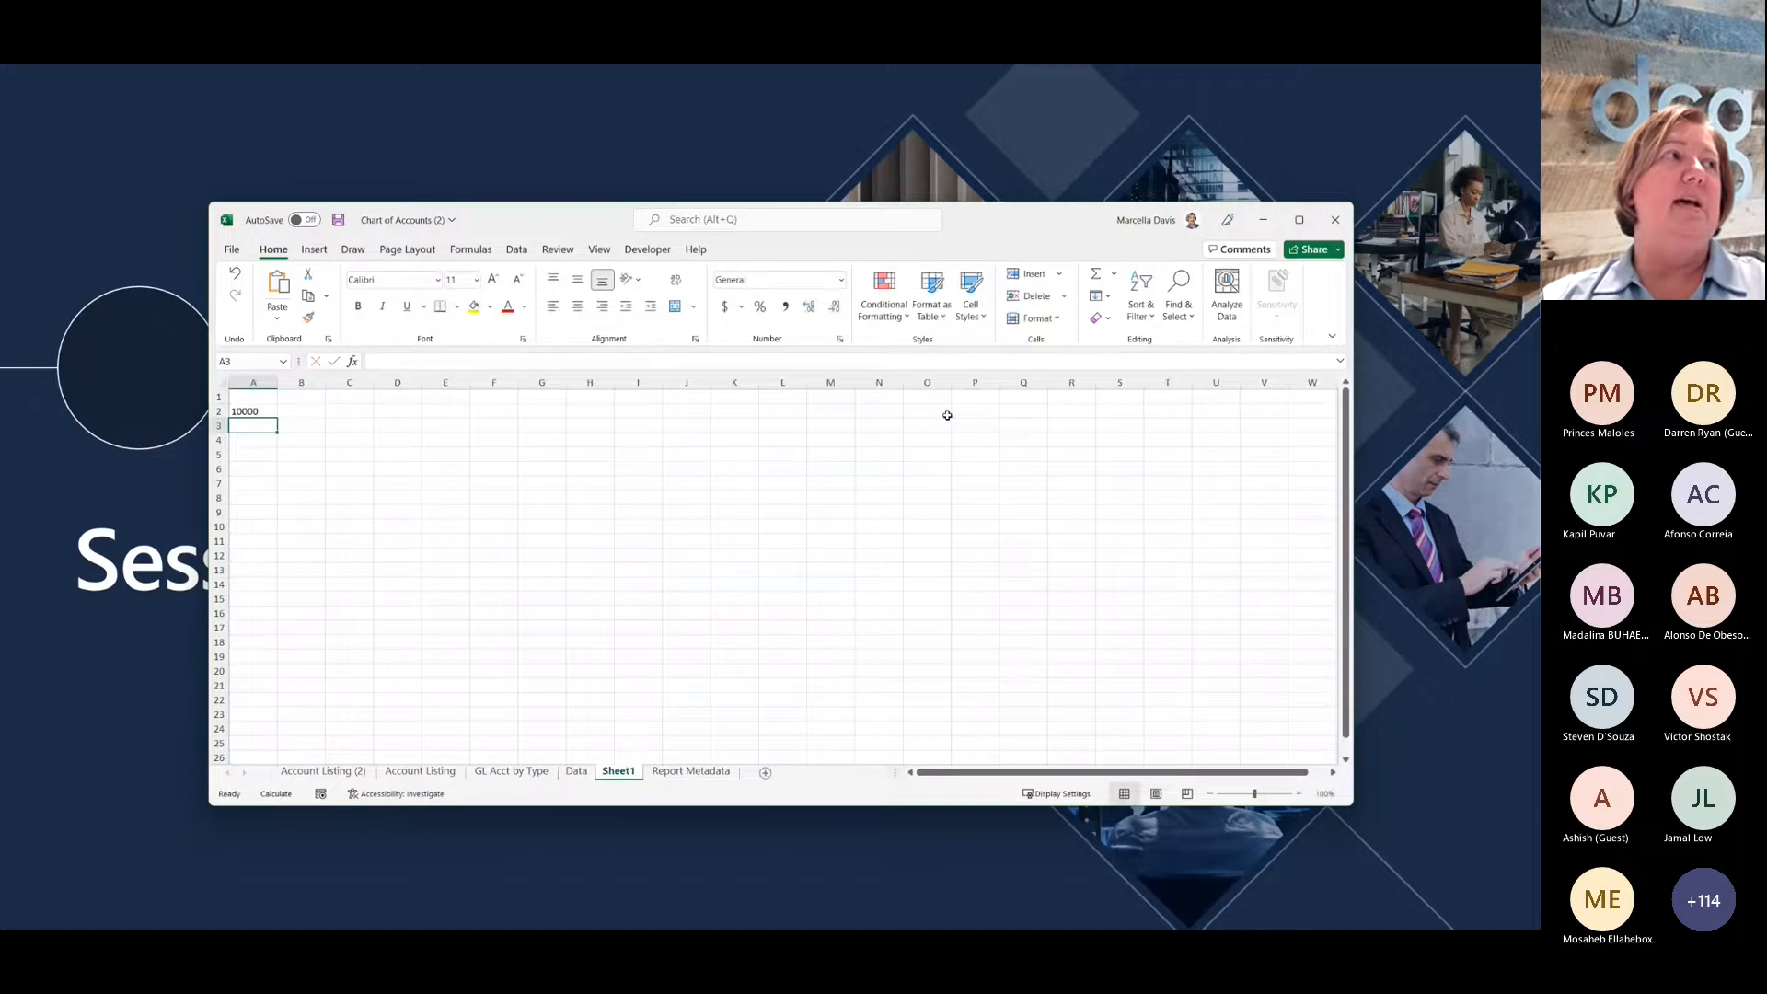
{"action": "key", "text": "Return"}
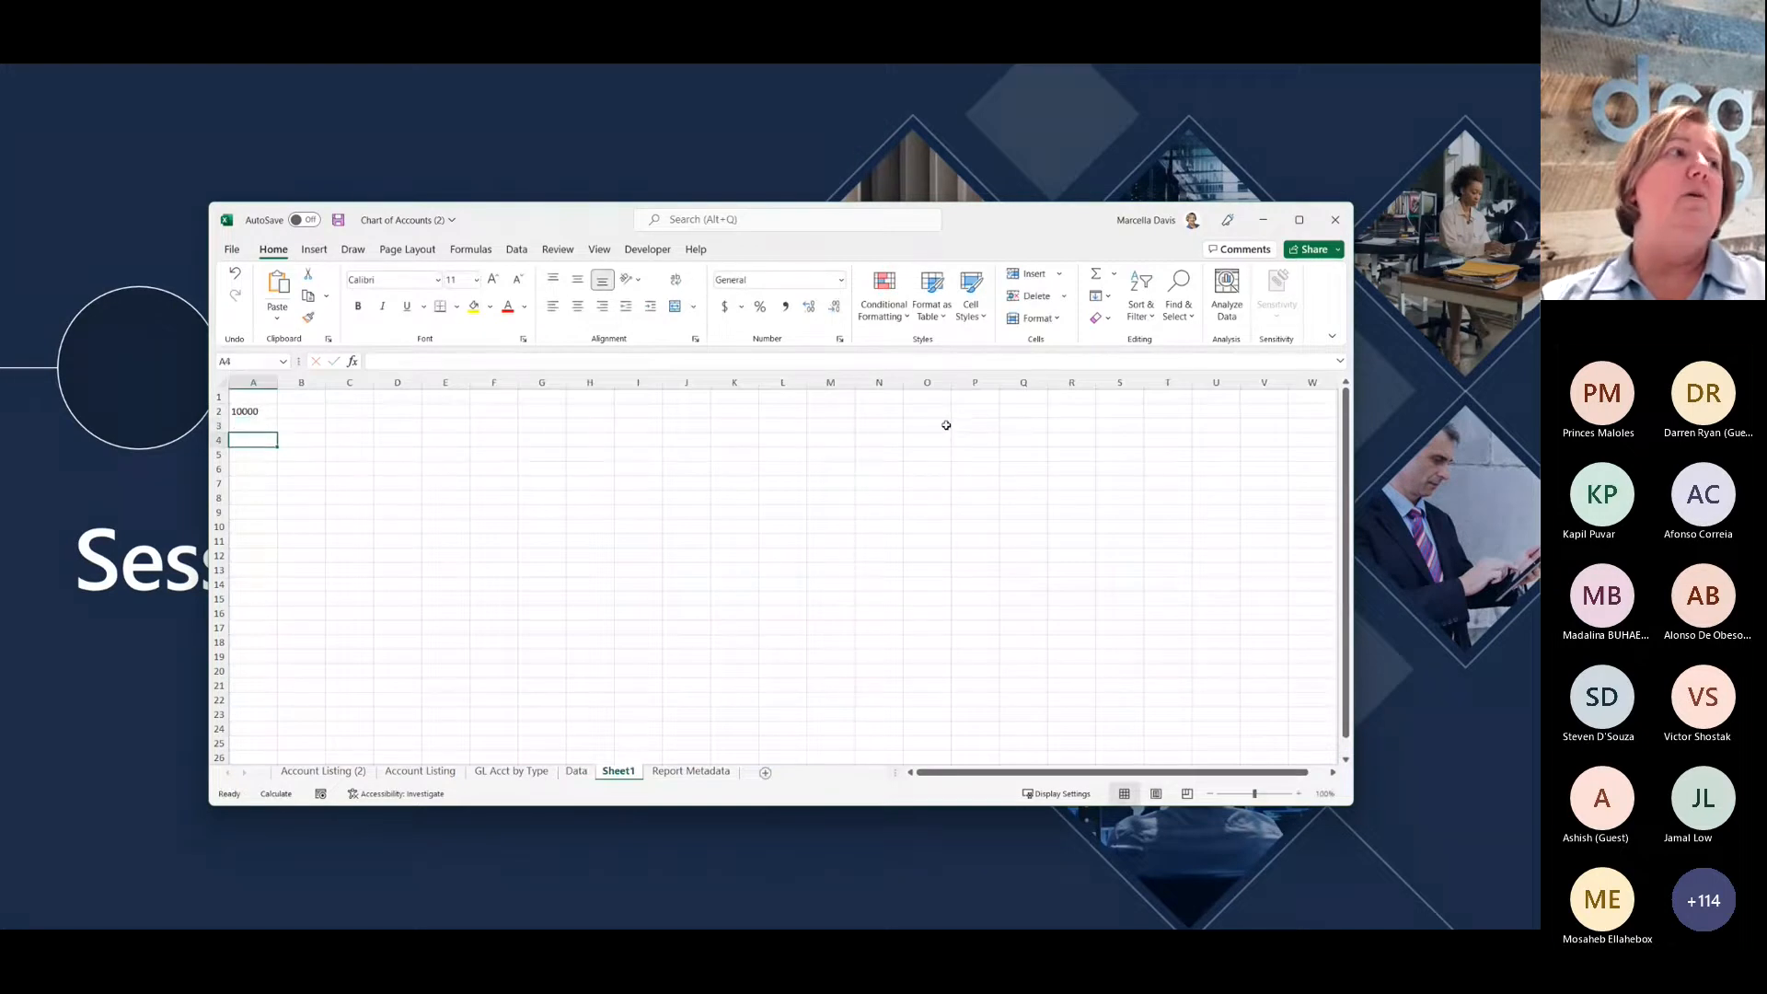
Step: Copy the full text of the FILTER formula in cell A4 of the Account Listing (2) sheet
{"action": "left_click", "coordinate": [323, 772]}
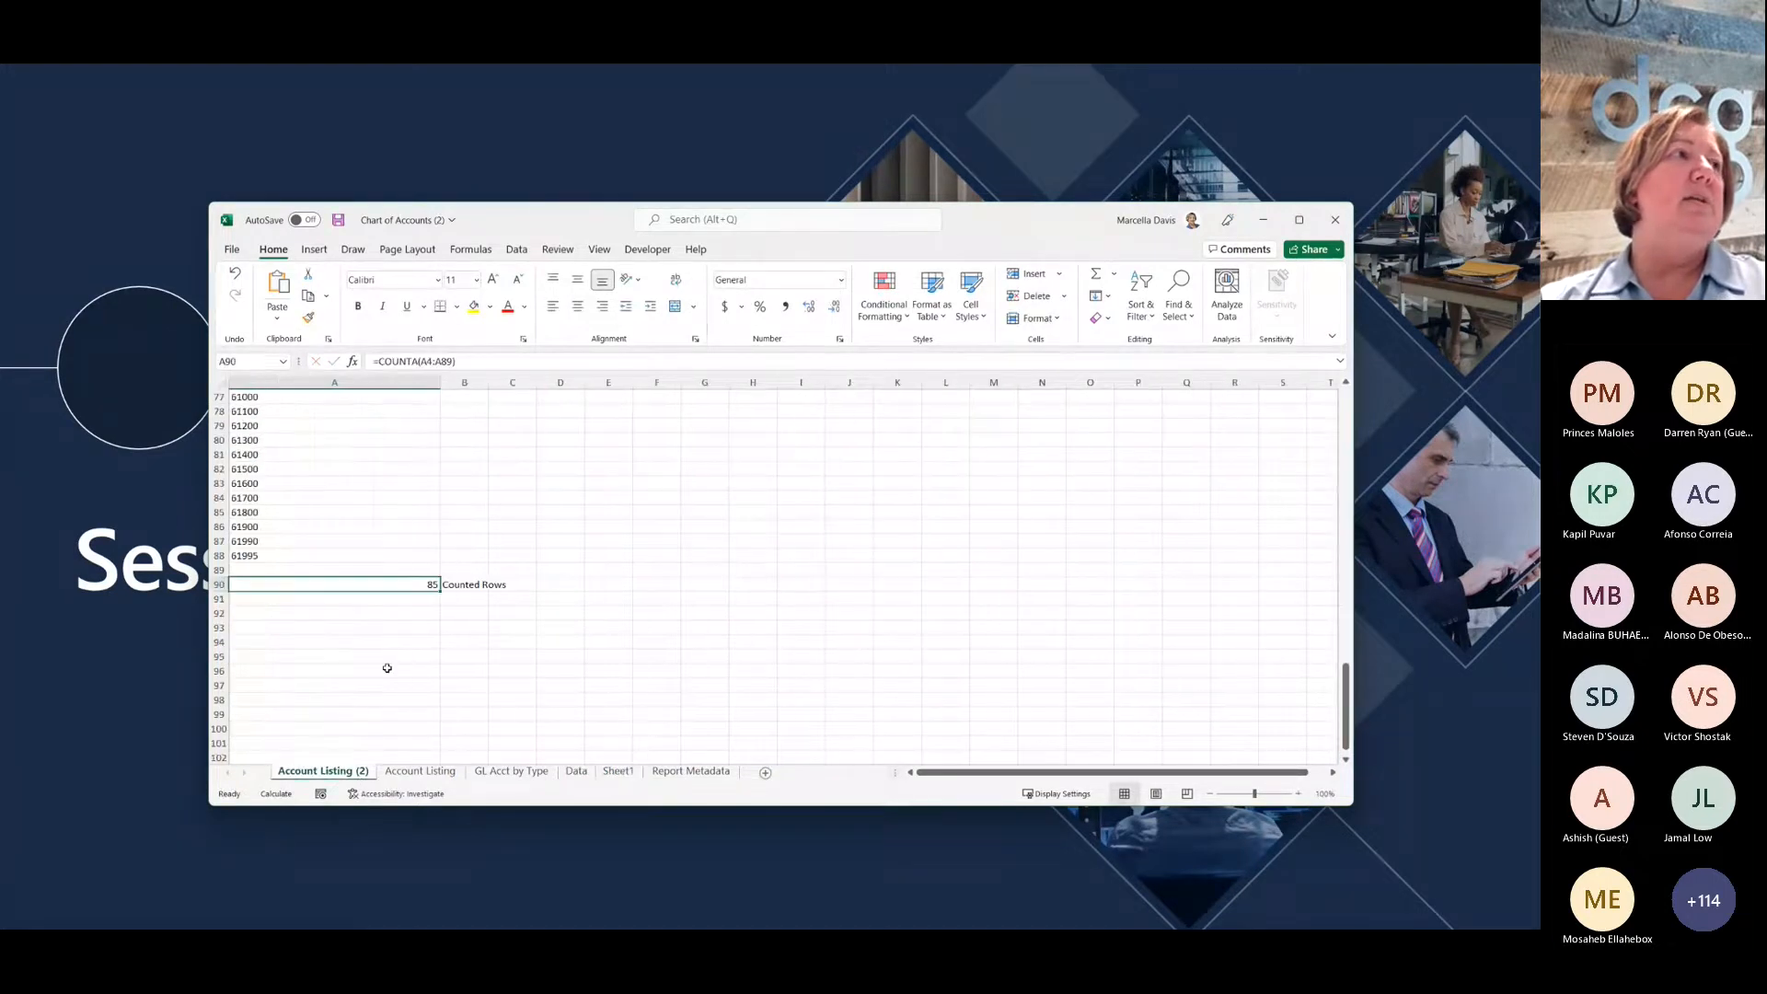
{"action": "scroll", "coordinate": [363, 522], "scroll_direction": "up", "scroll_amount": 5}
{"action": "scroll", "coordinate": [364, 522], "scroll_direction": "up", "scroll_amount": 18}
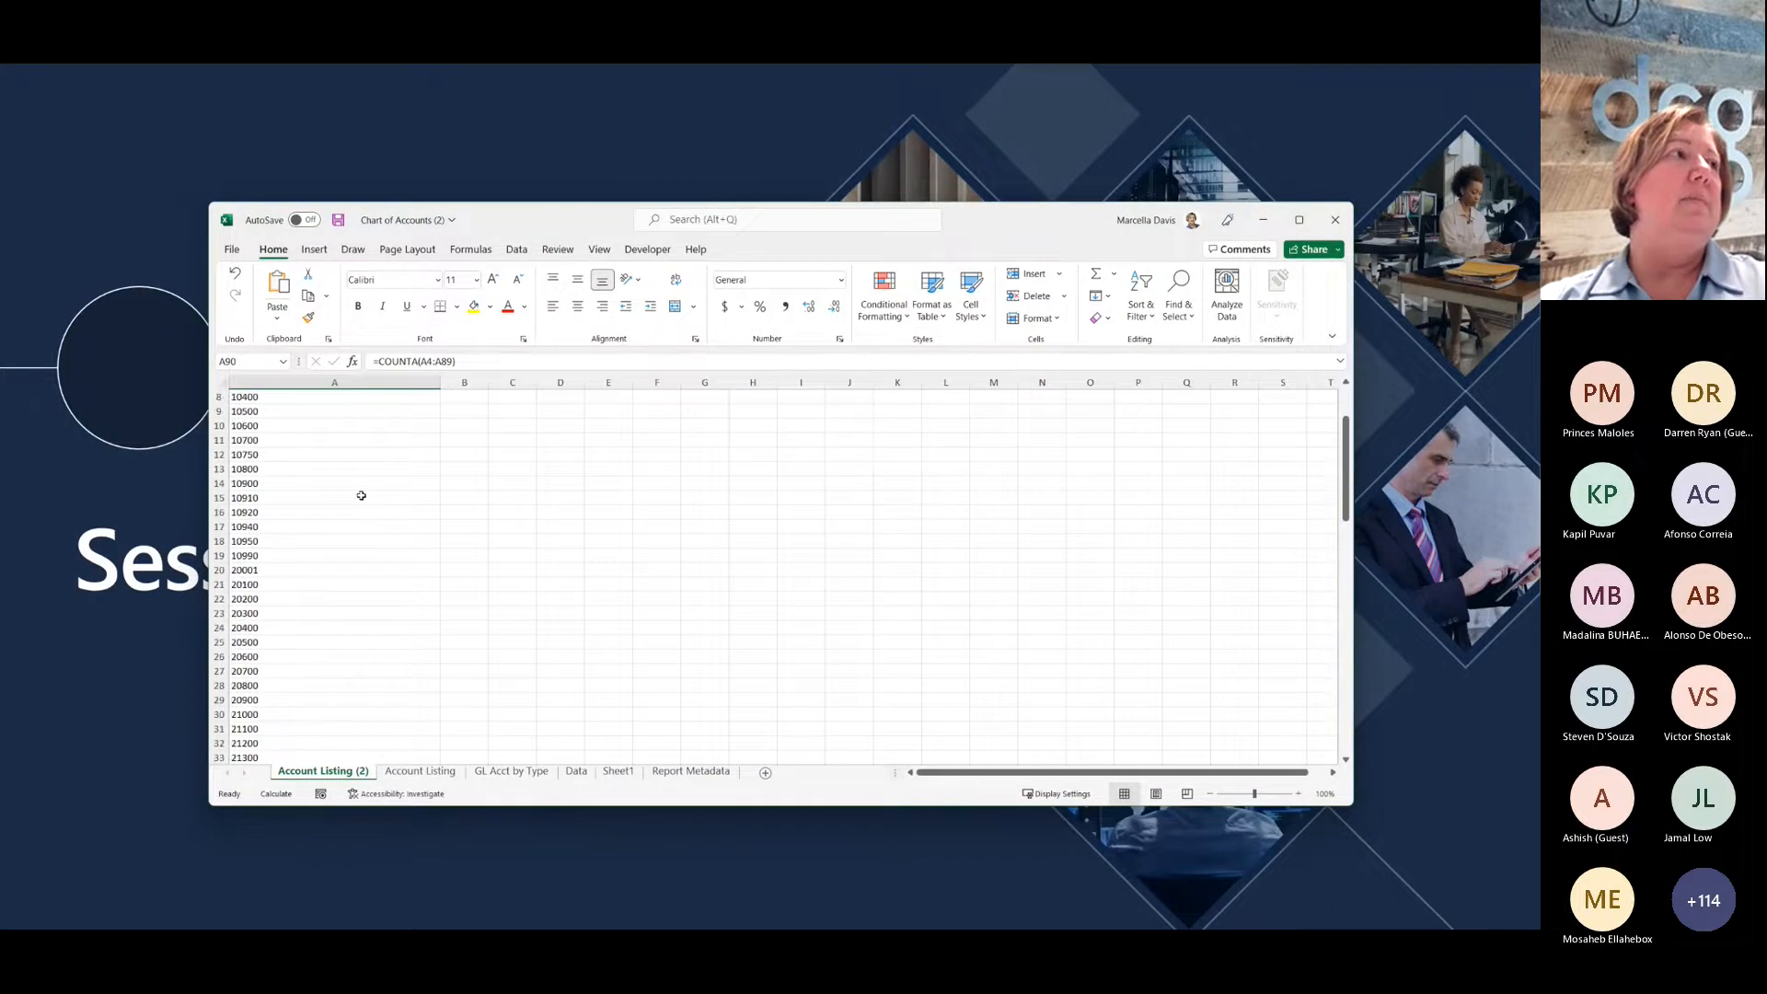
{"action": "scroll", "coordinate": [335, 405], "scroll_direction": "up", "scroll_amount": 3}
{"action": "left_click", "coordinate": [322, 440]}
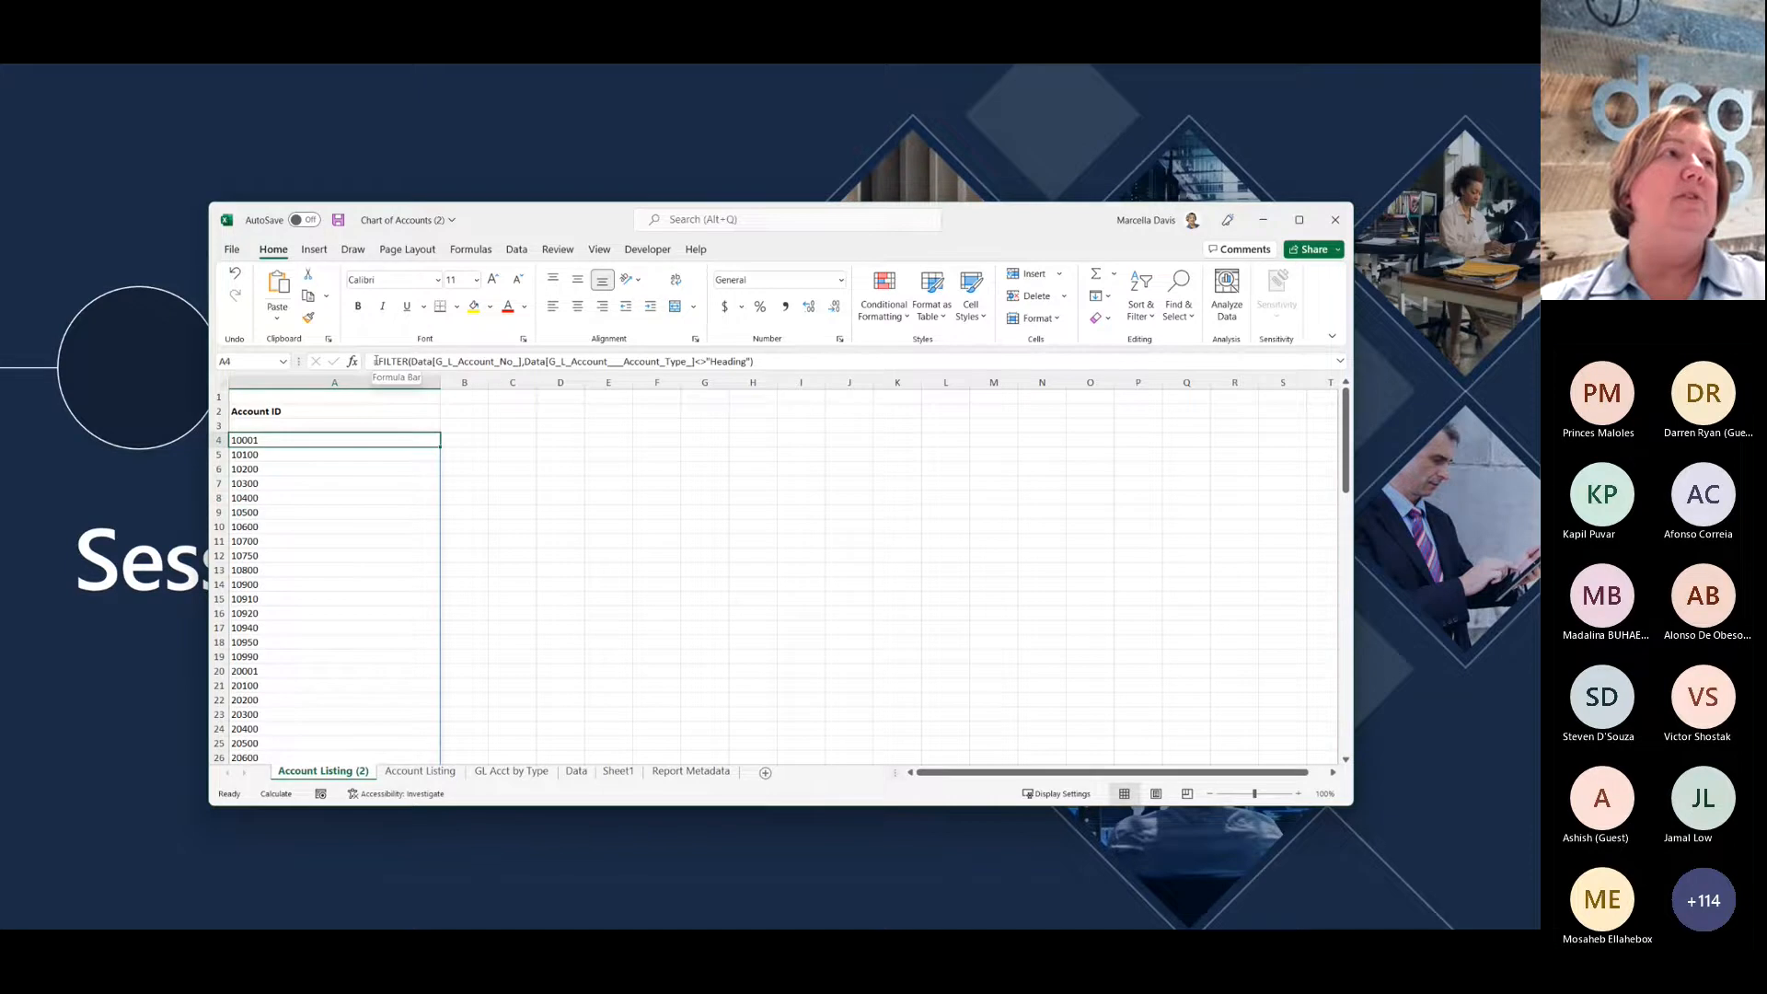
{"action": "left_click_drag", "start_coordinate": [374, 361], "coordinate": [759, 361]}
{"action": "left_click", "coordinate": [759, 362]}
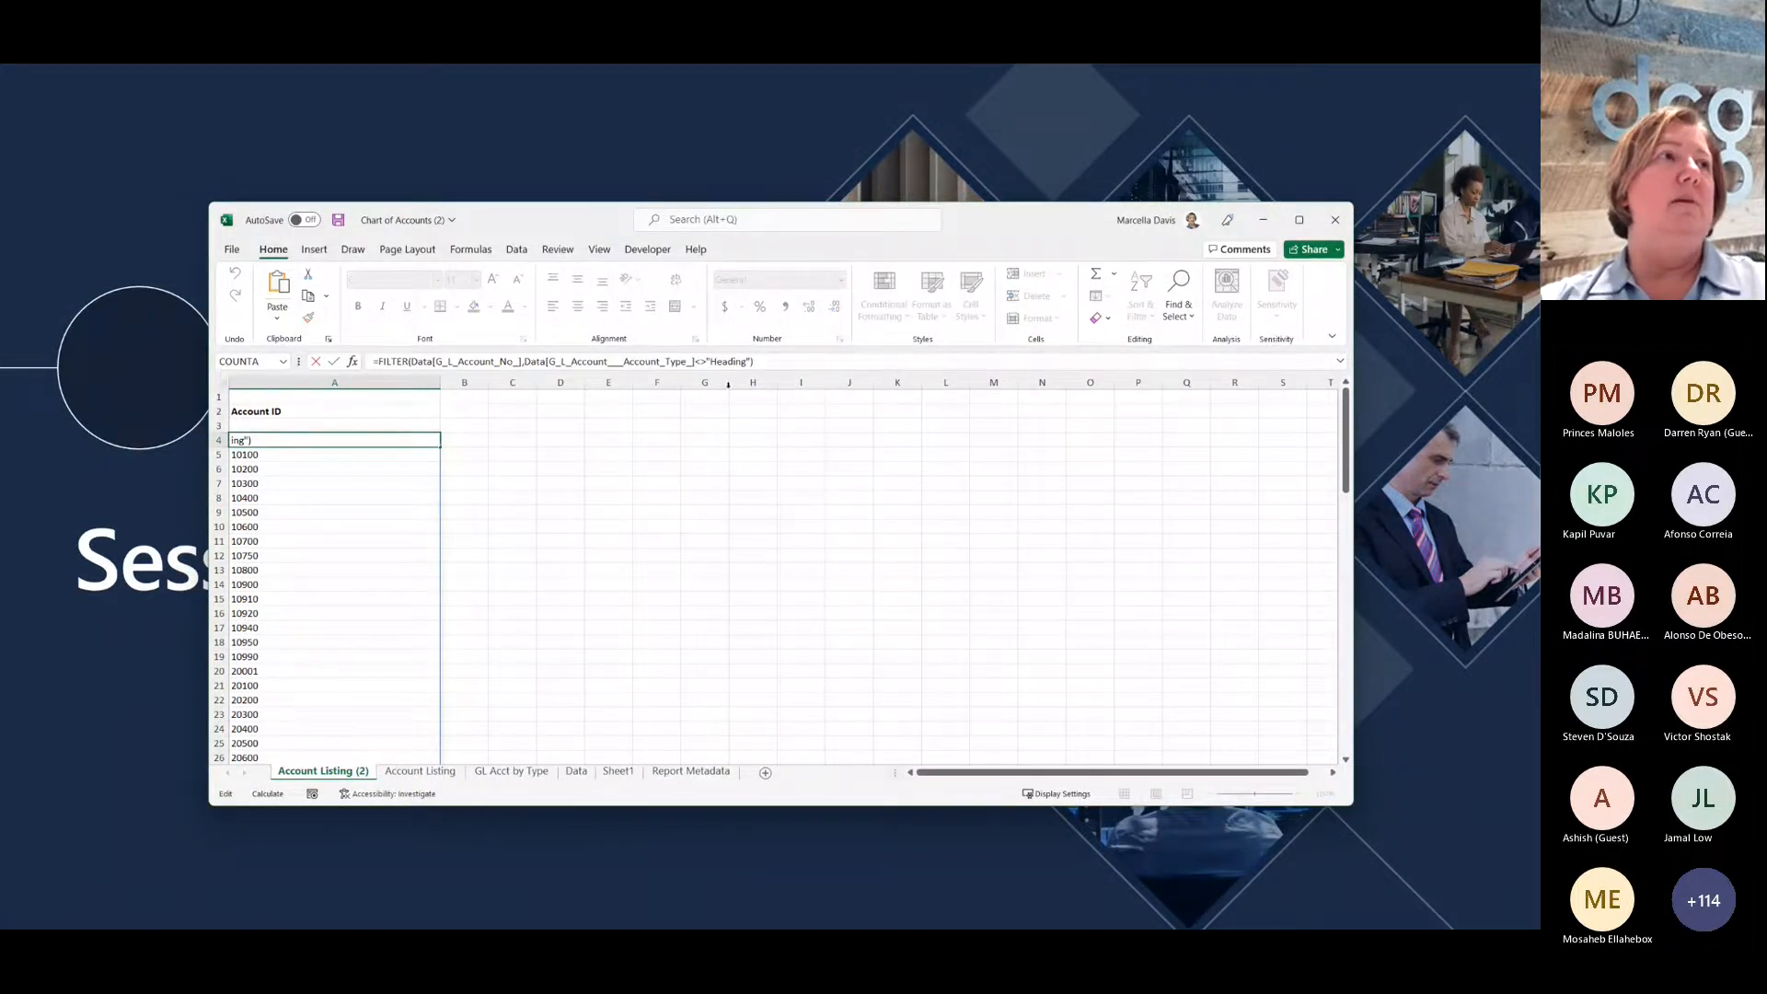
{"action": "left_click_drag", "start_coordinate": [759, 362], "coordinate": [372, 362]}
{"action": "key", "text": "ctrl+c"}
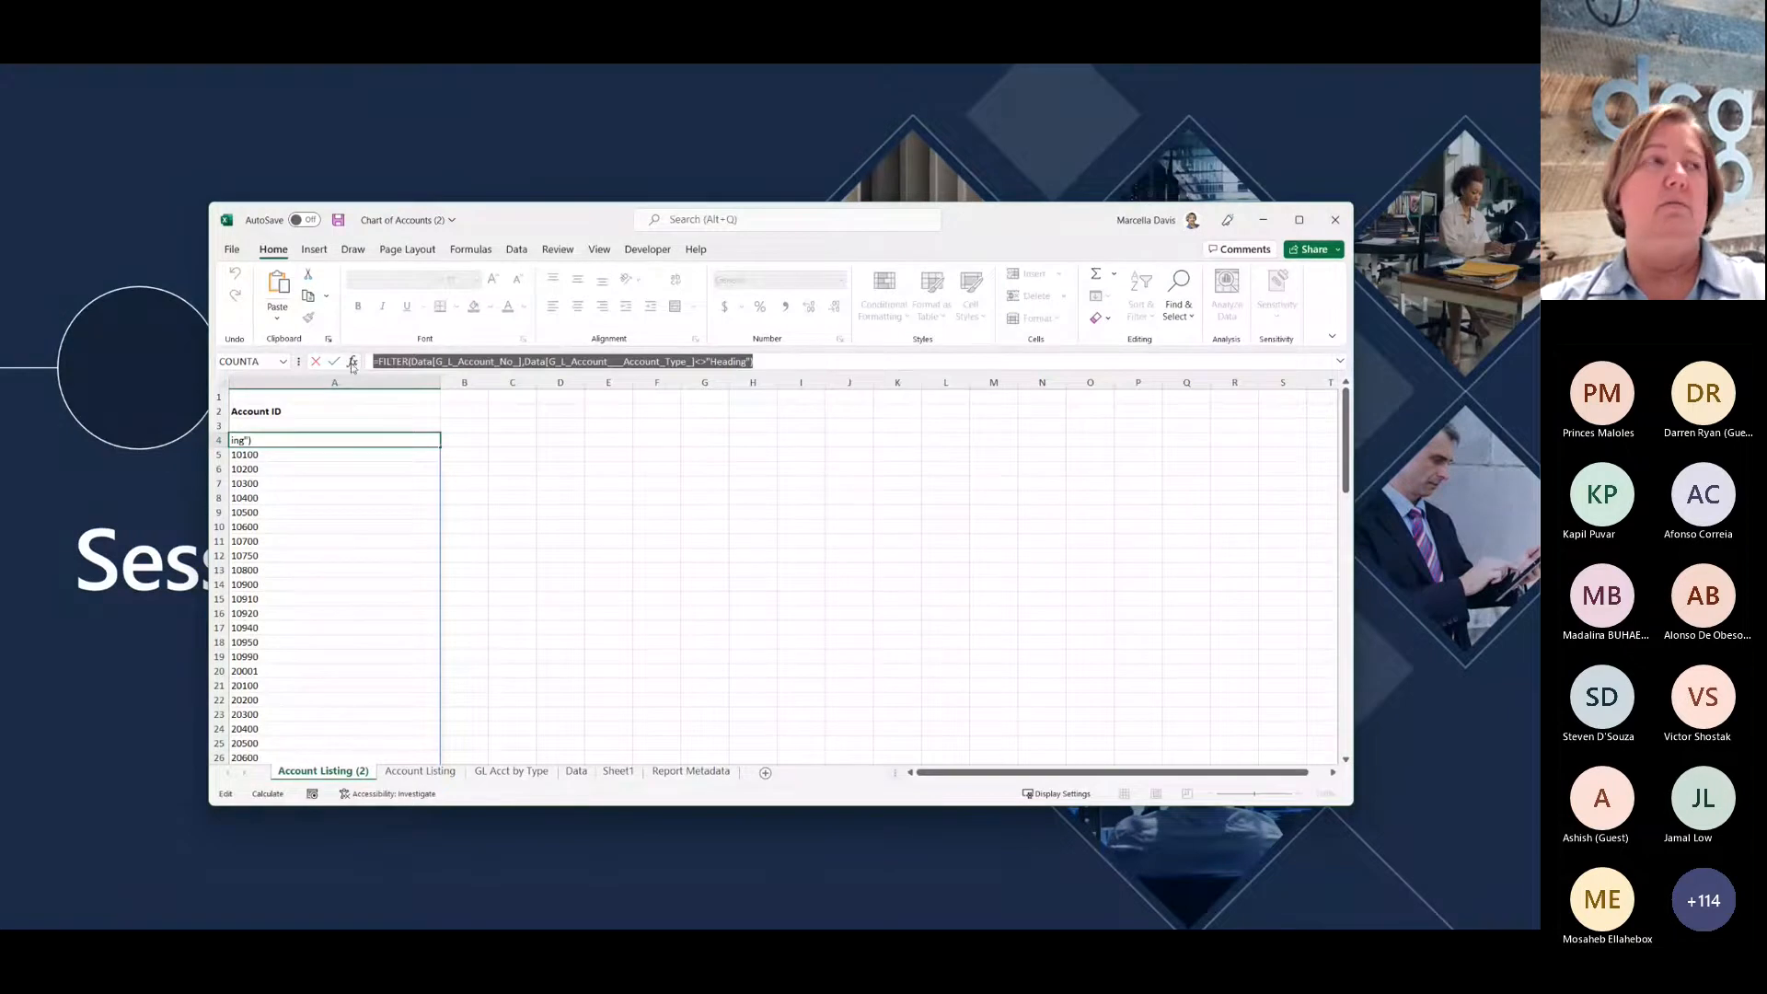
{"action": "left_click", "coordinate": [576, 772]}
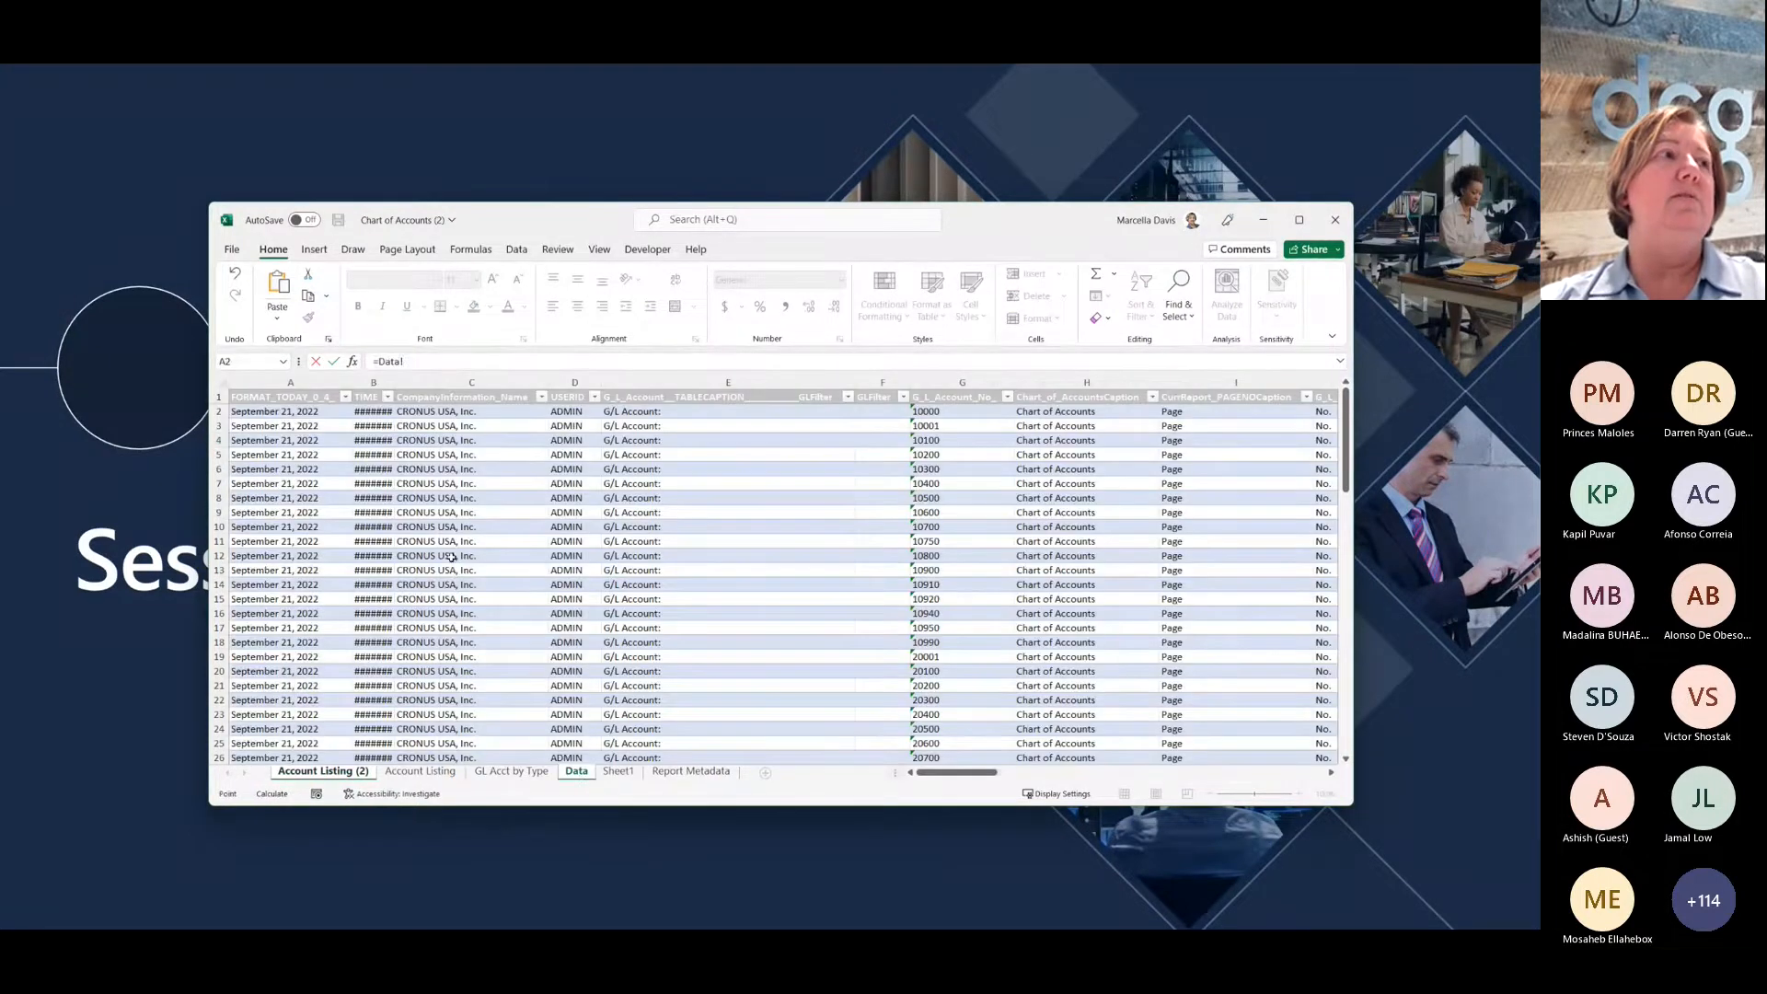
{"action": "left_click", "coordinate": [619, 771]}
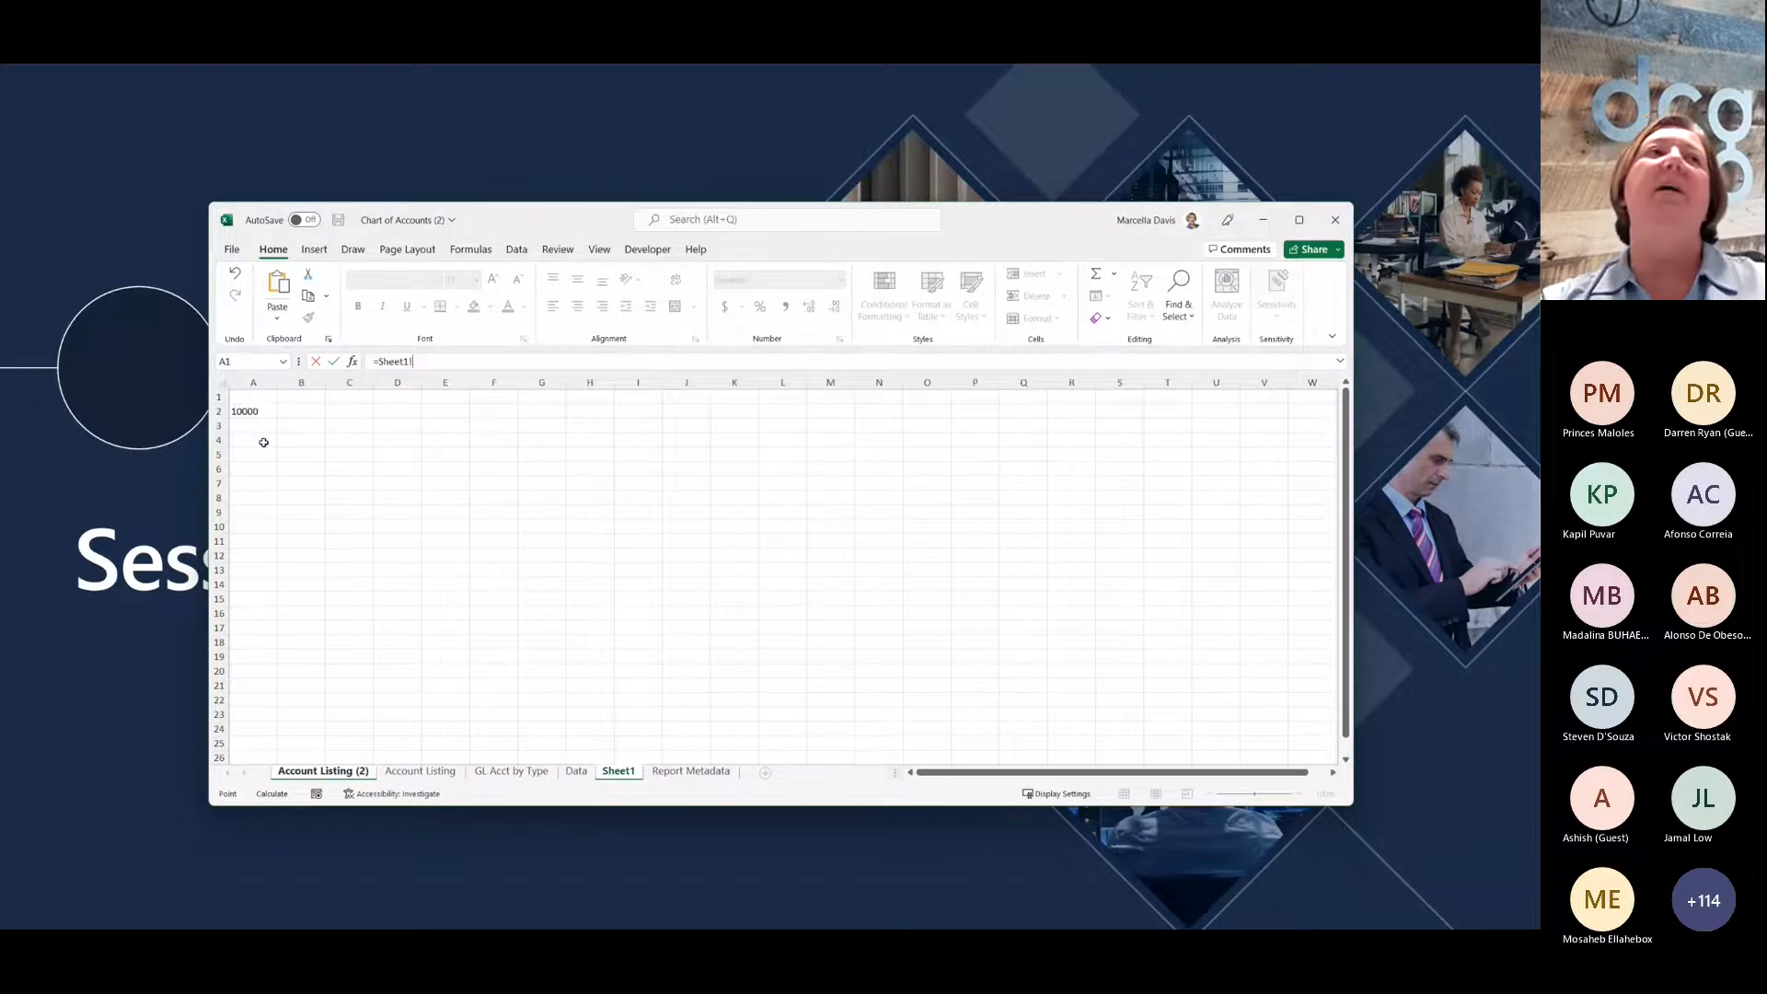
{"action": "left_click", "coordinate": [352, 415]}
Step: Place the copied FILTER formula in cell C2 of Sheet1 and fill the formula in A2 down to A16
{"action": "key", "text": "Escape"}
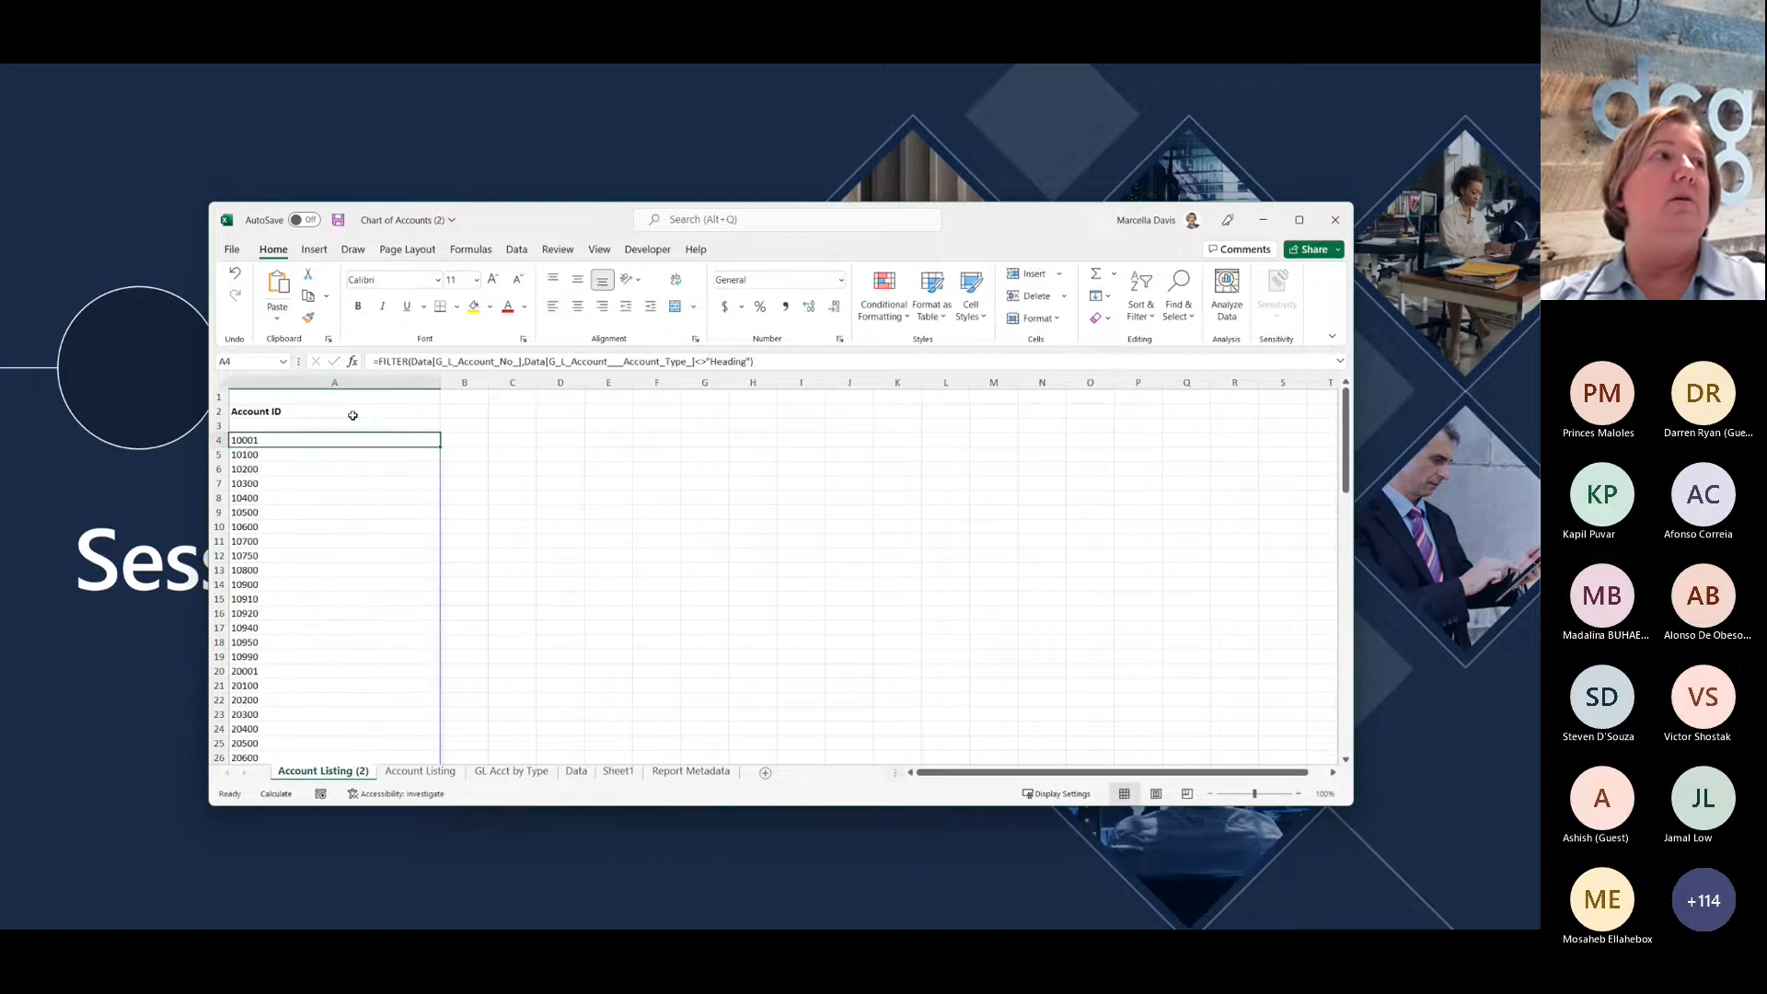
{"action": "left_click", "coordinate": [619, 771]}
{"action": "left_click", "coordinate": [350, 412]}
{"action": "key", "text": "ctrl+v"}
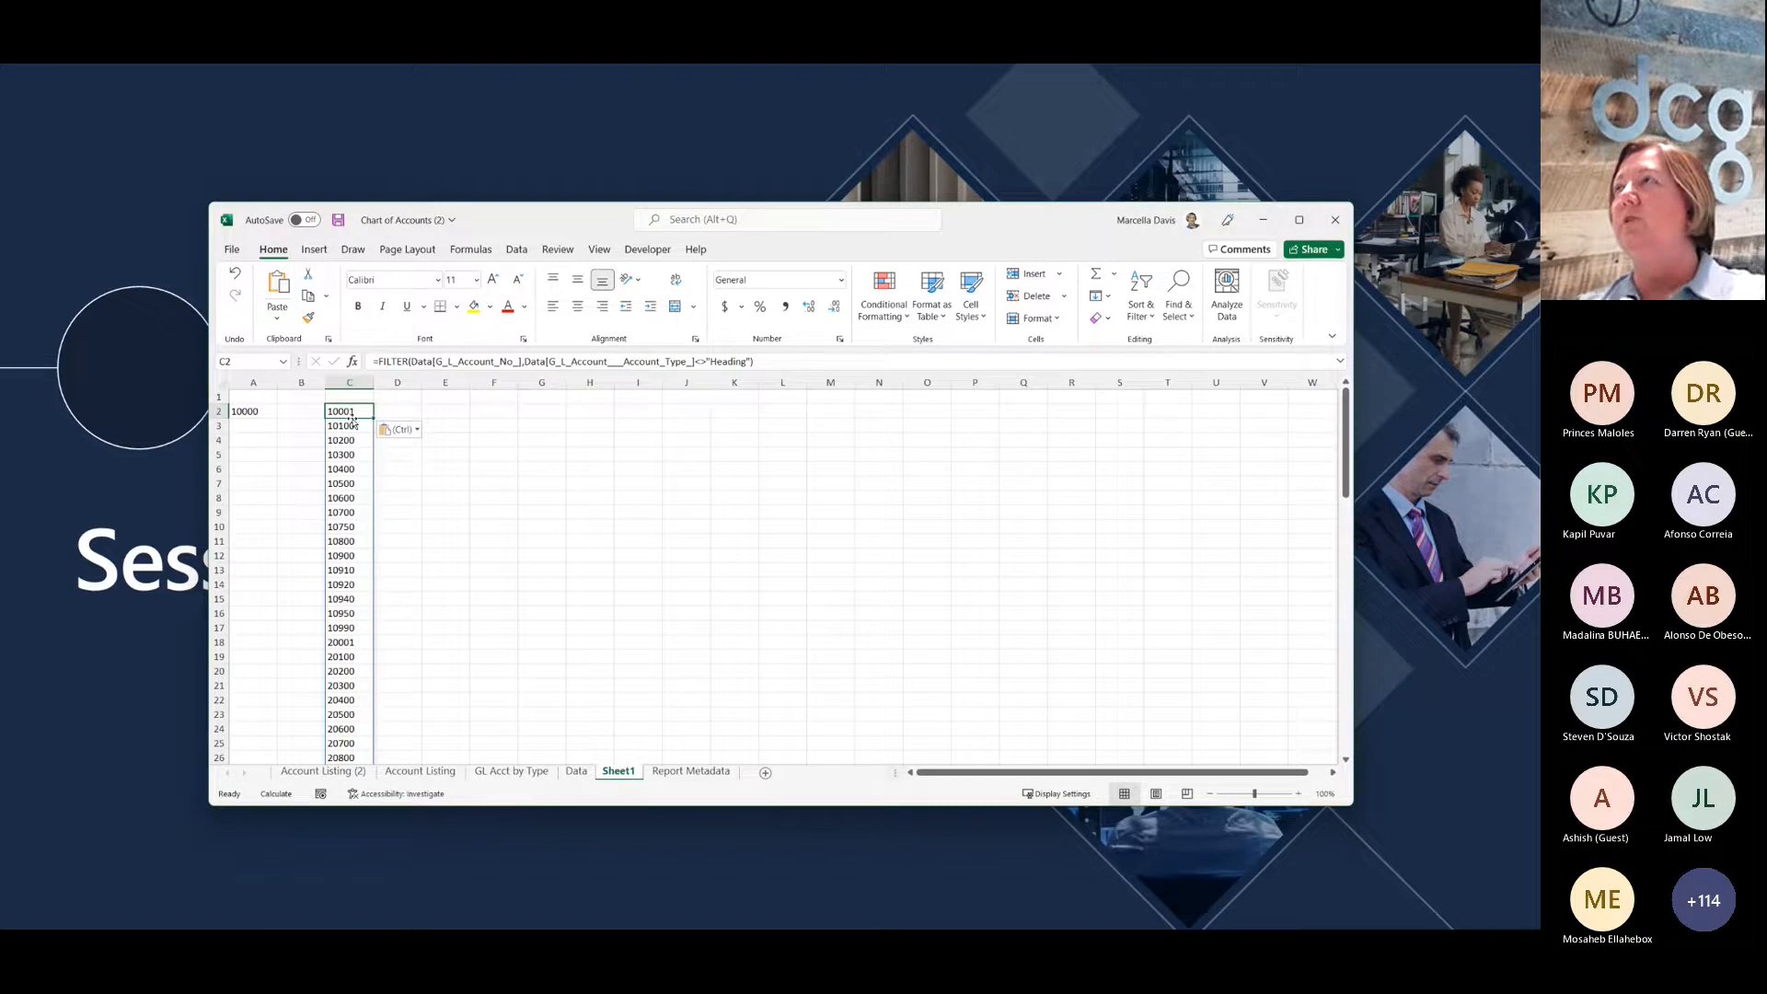
{"action": "left_click", "coordinate": [257, 414]}
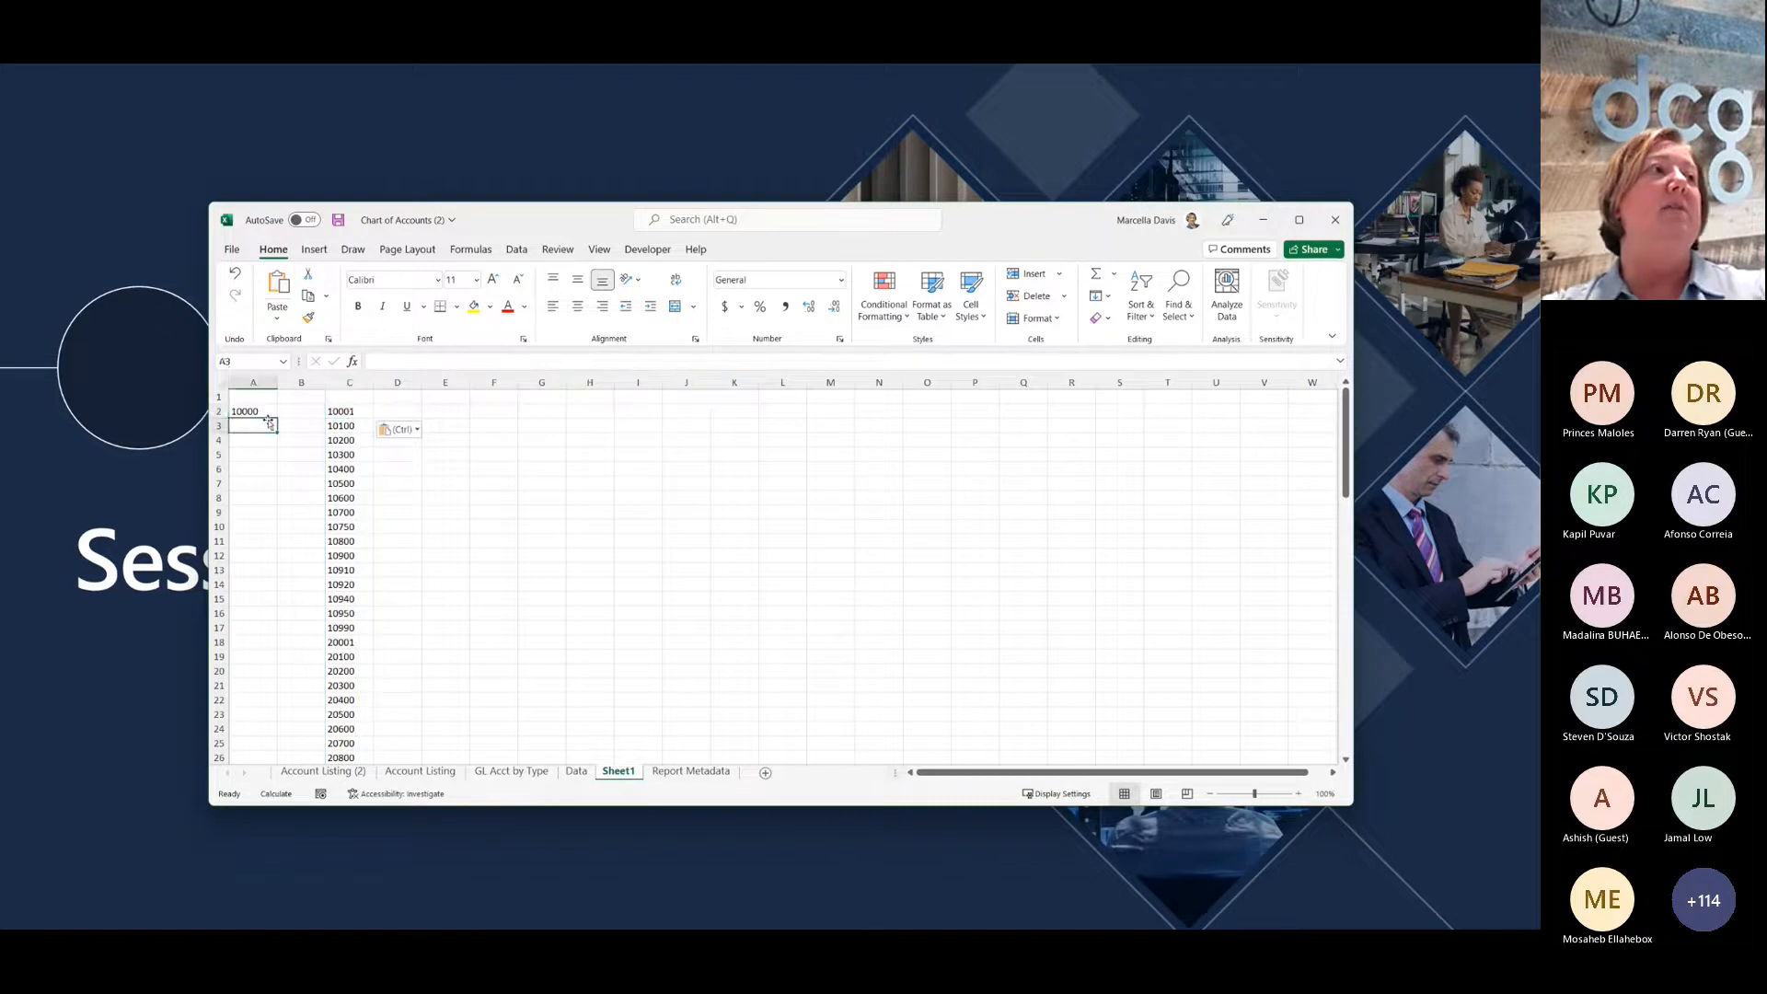
{"action": "left_click_drag", "start_coordinate": [277, 417], "coordinate": [265, 626]}
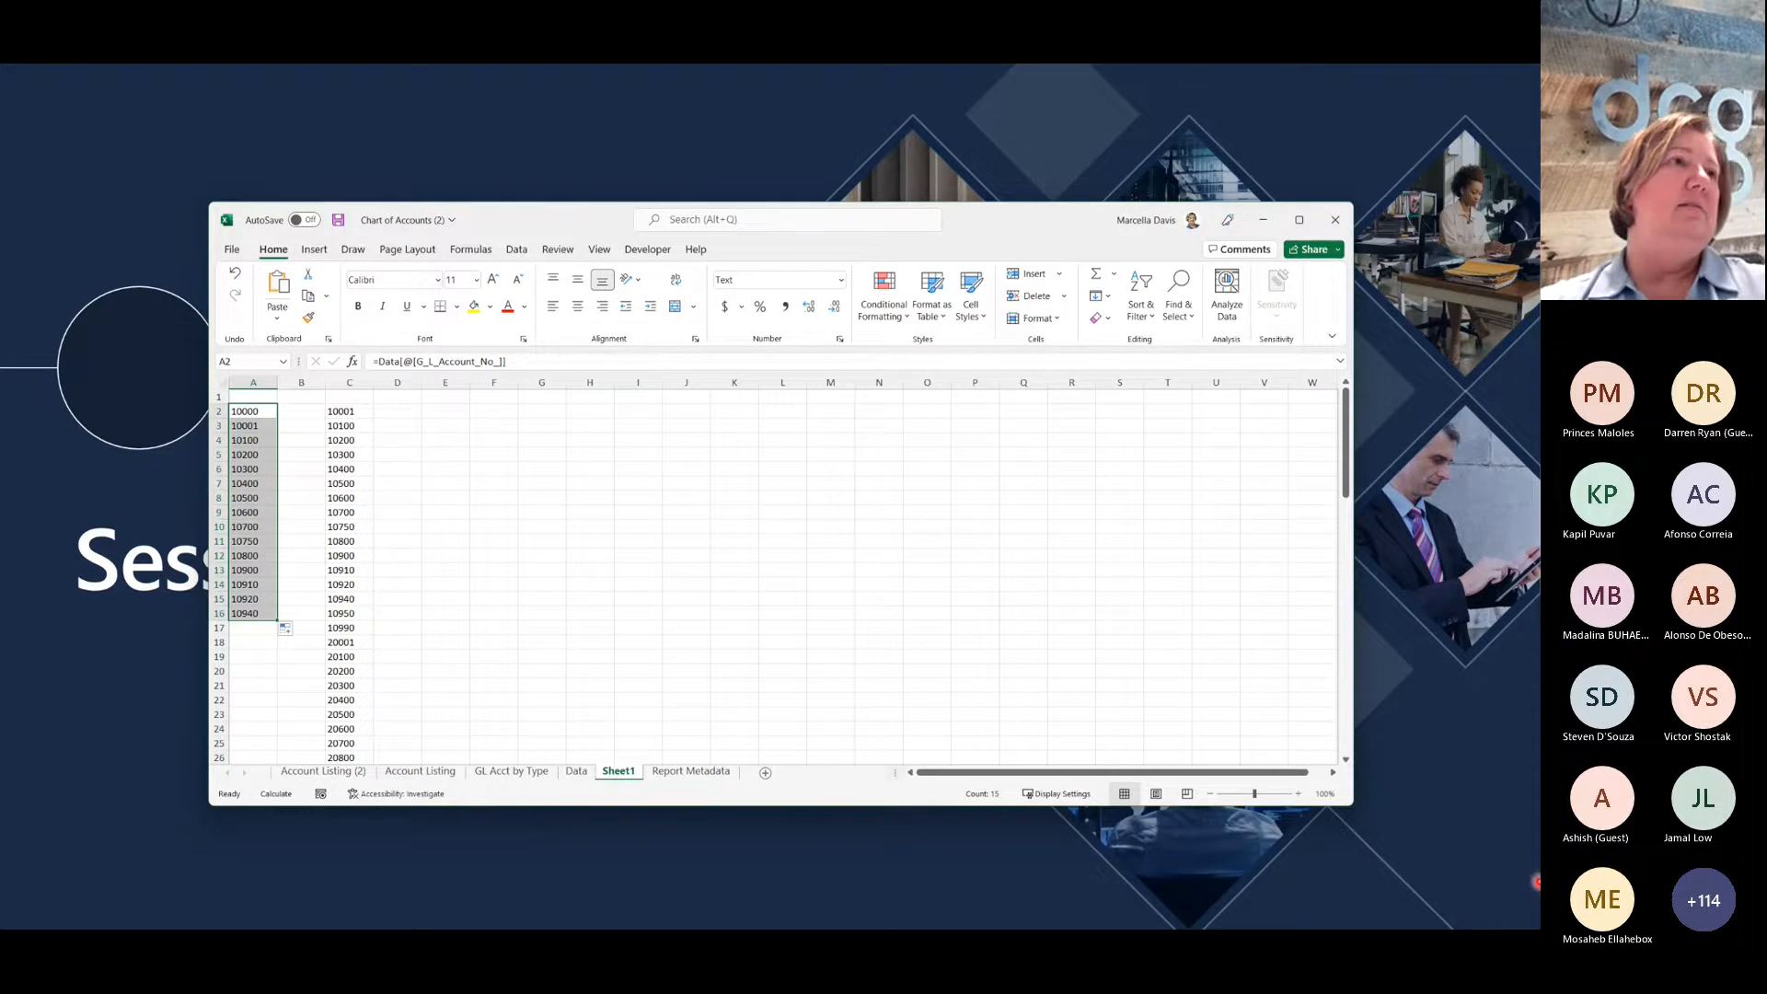
Step: Examine the GL Acct by Type pivot table and compare Sheet1's FILTER formula in C2 with the Account Type column on the Data sheet
{"action": "left_click", "coordinate": [513, 771]}
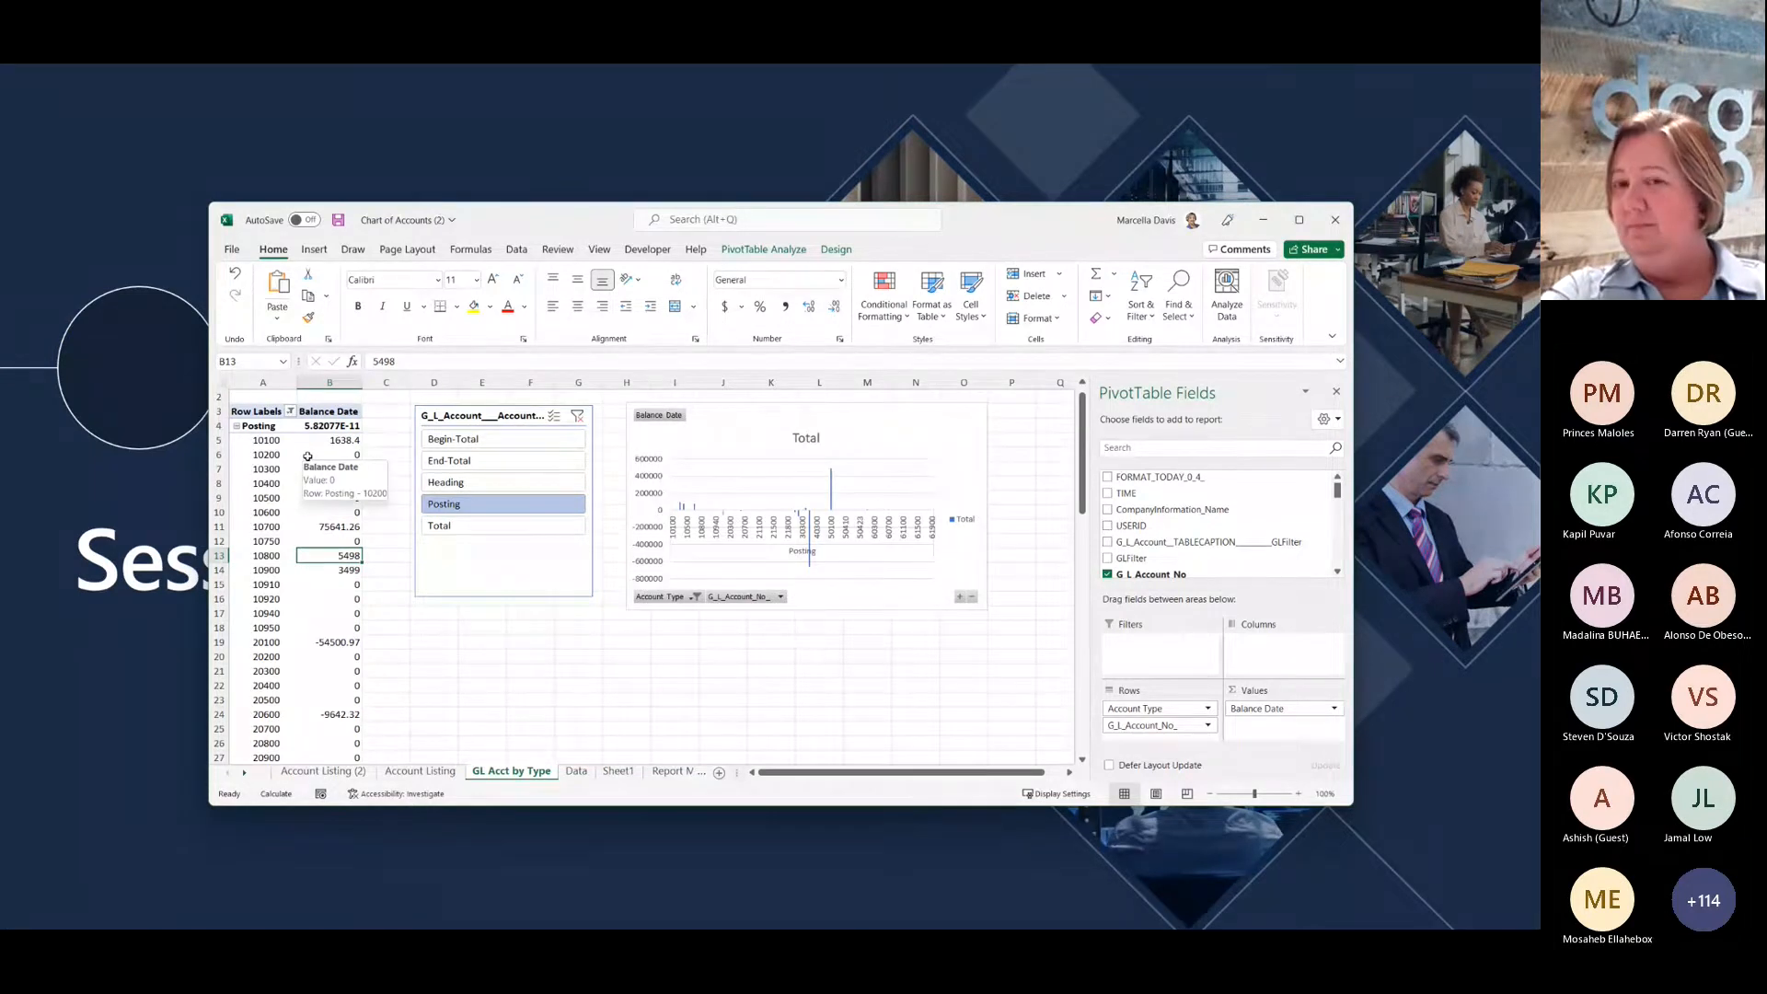
{"action": "left_click", "coordinate": [618, 772]}
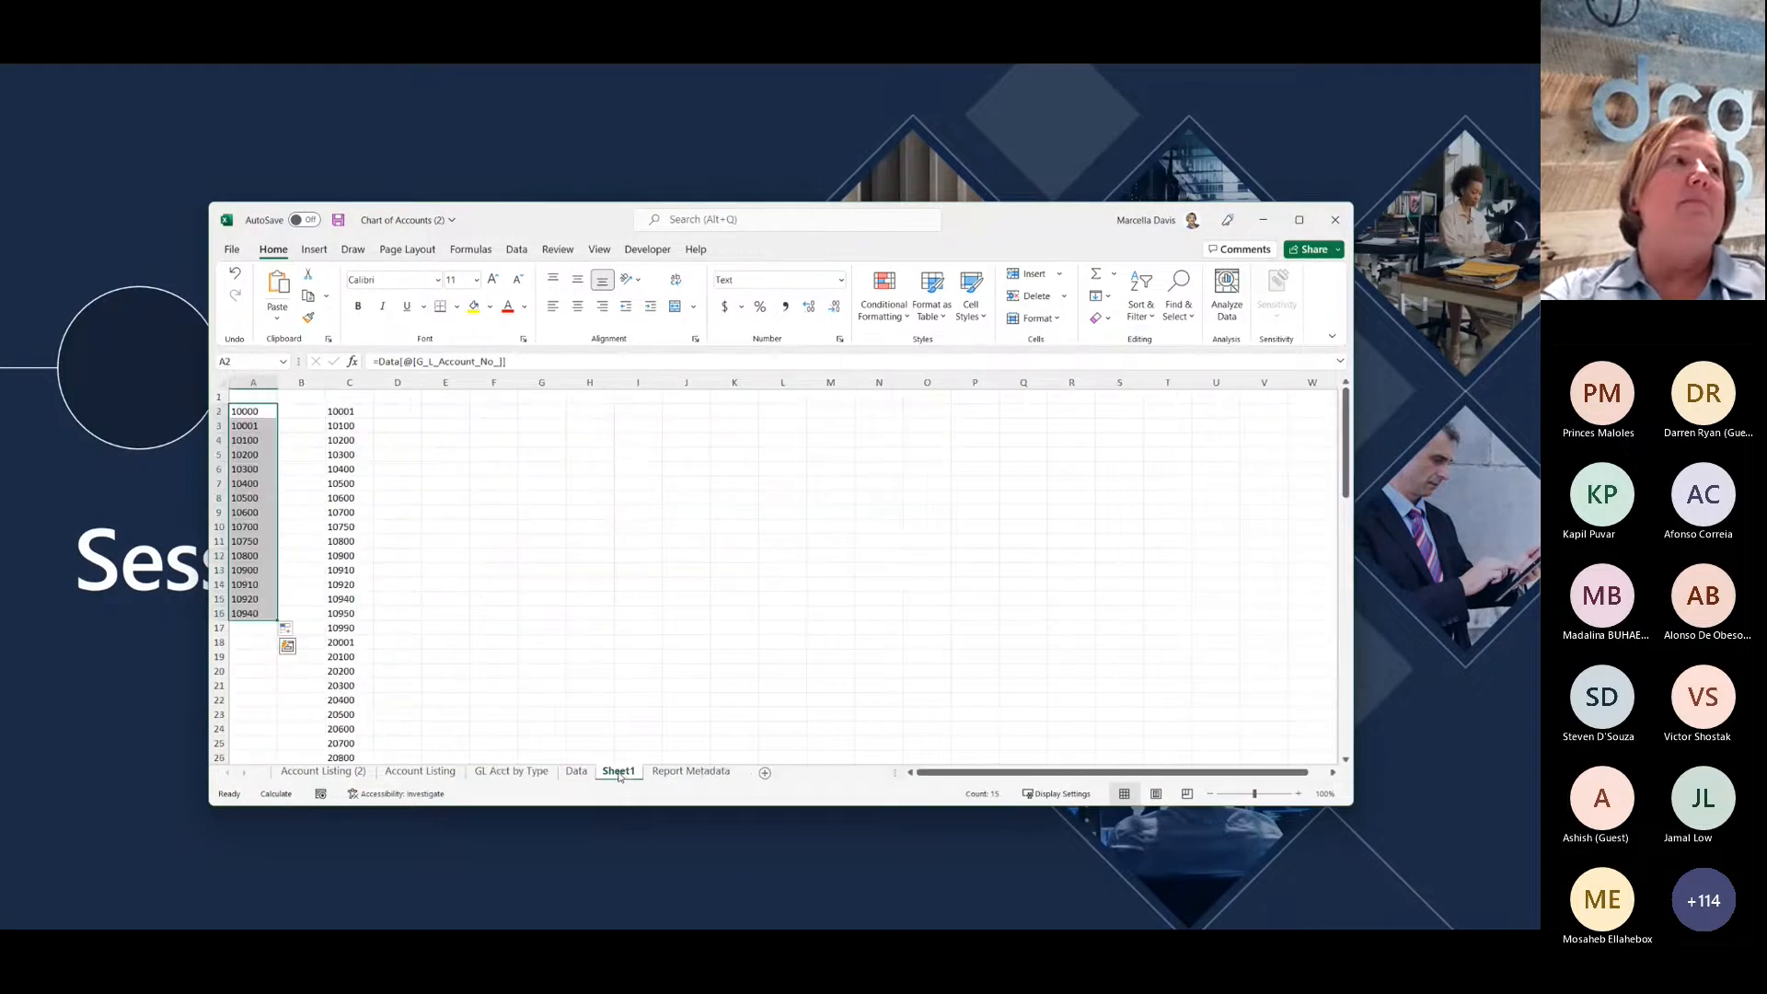
{"action": "left_click", "coordinate": [358, 415]}
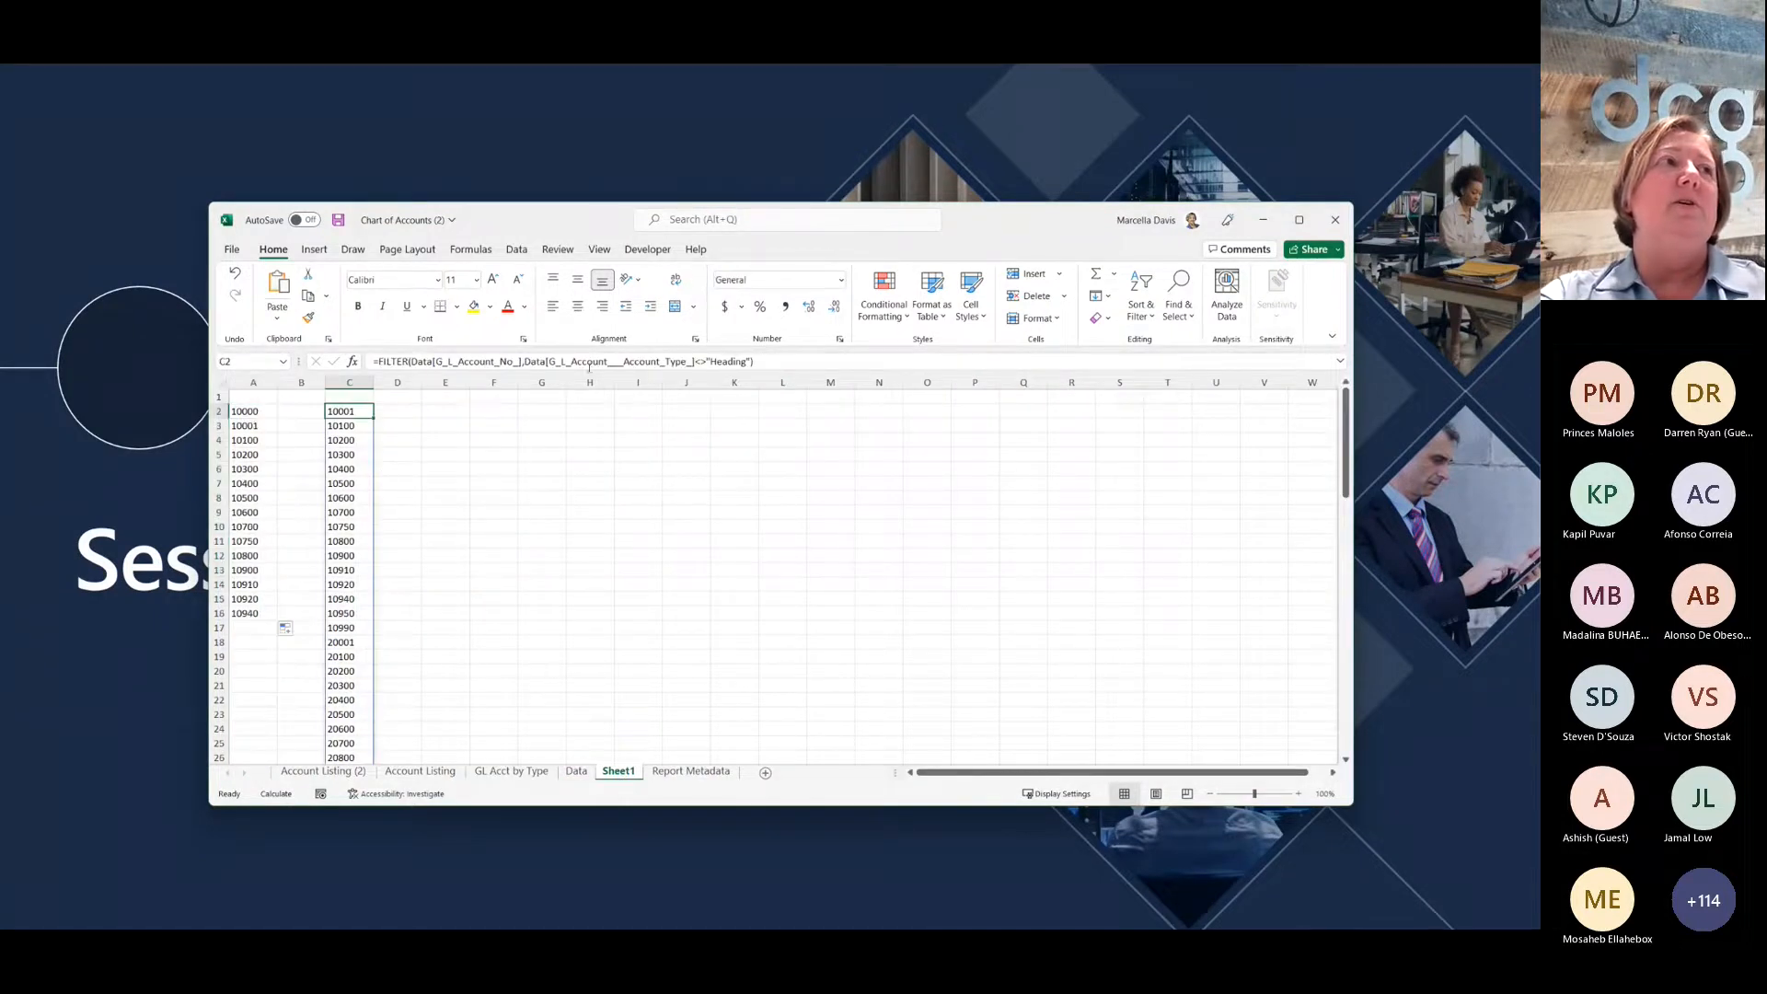
{"action": "left_click", "coordinate": [575, 773]}
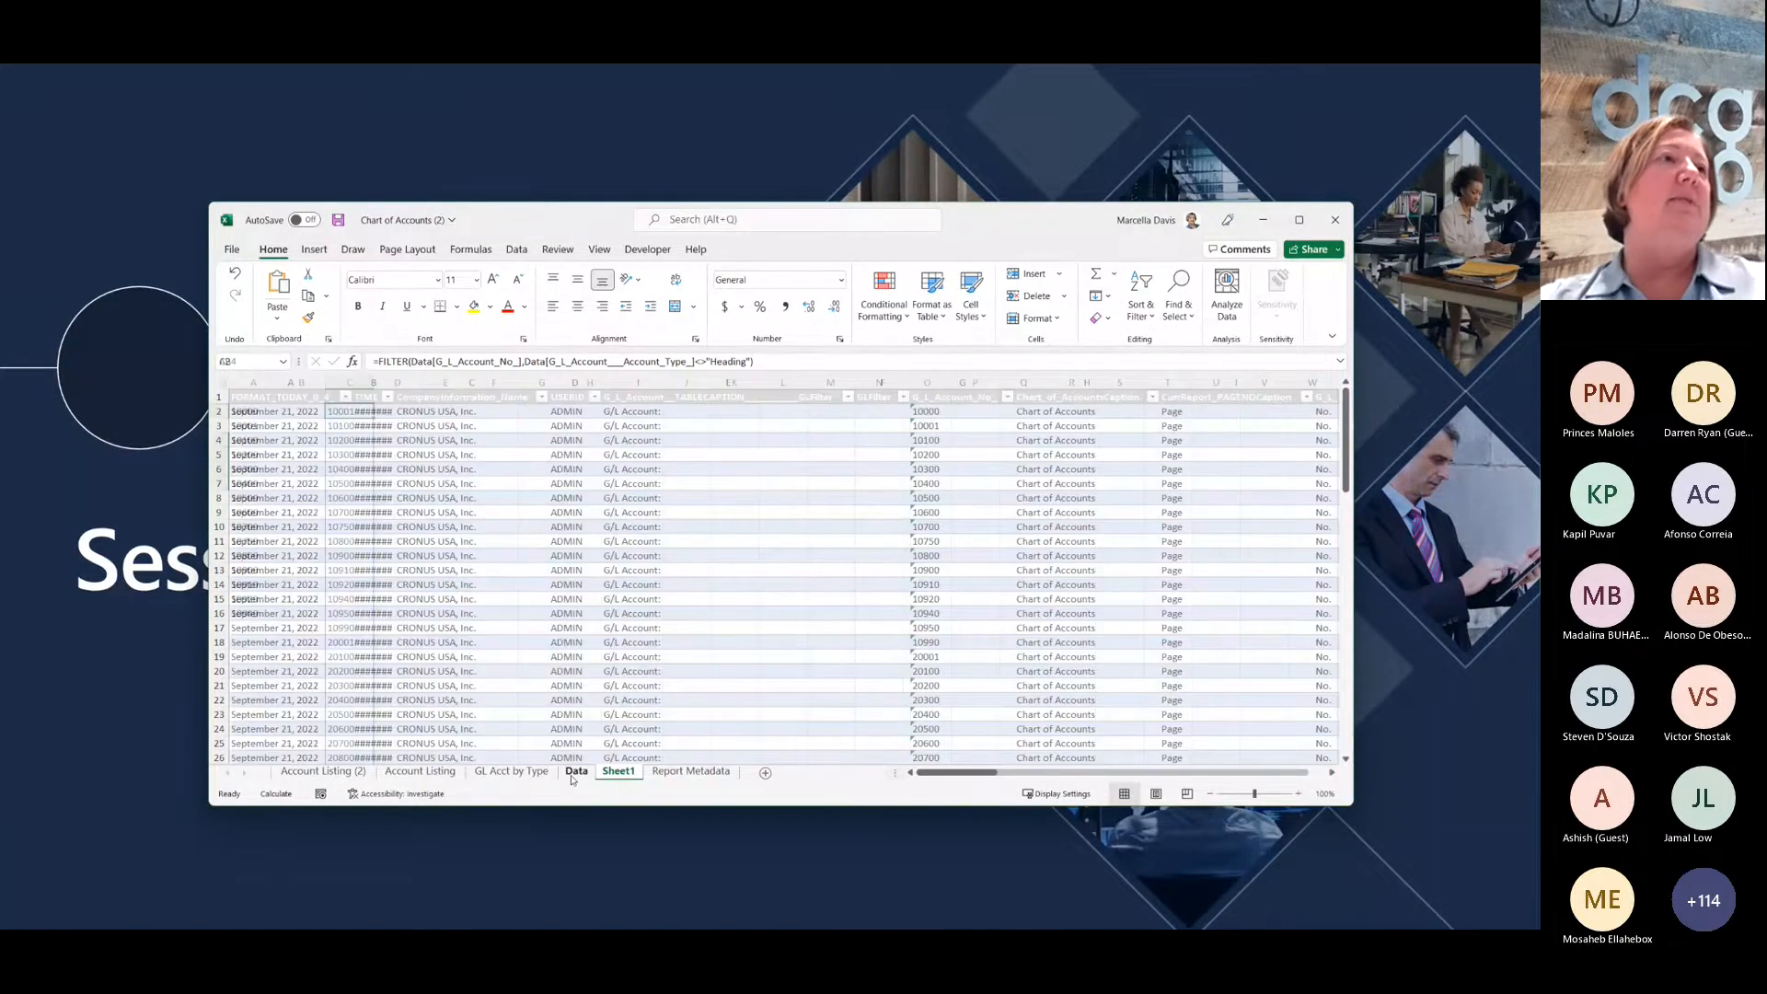
{"action": "left_click_drag", "start_coordinate": [973, 773], "coordinate": [1134, 780]}
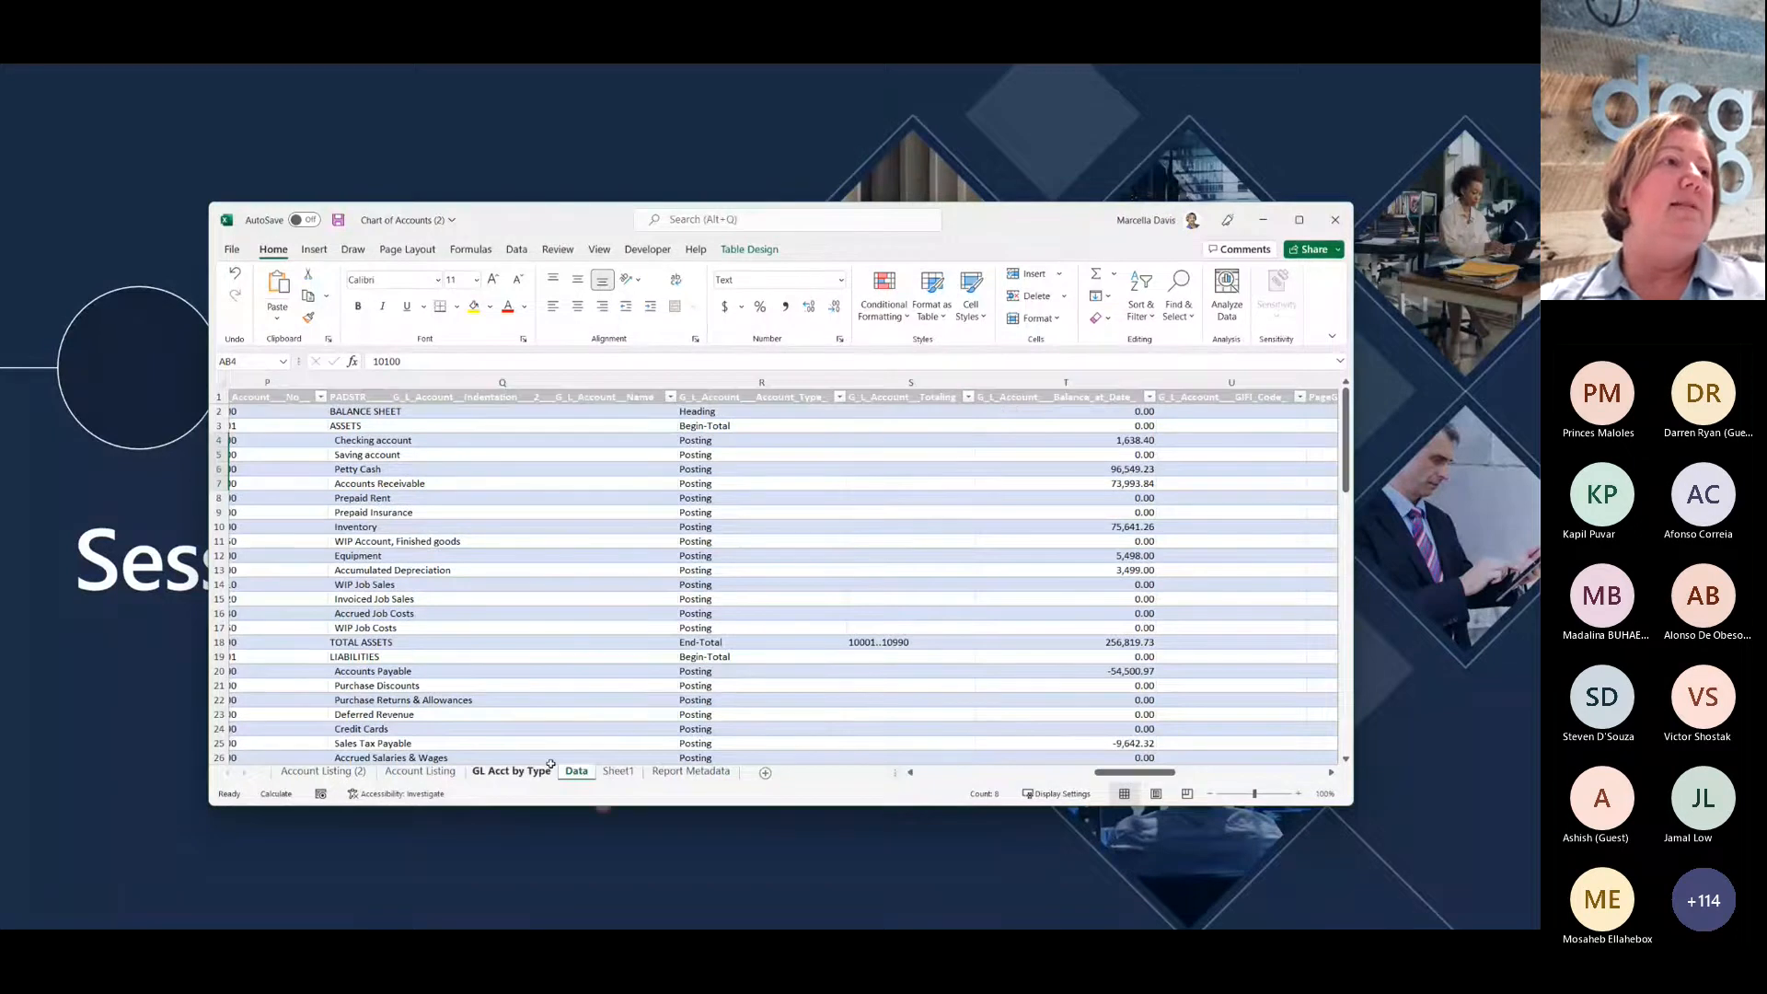
{"action": "left_click", "coordinate": [619, 771]}
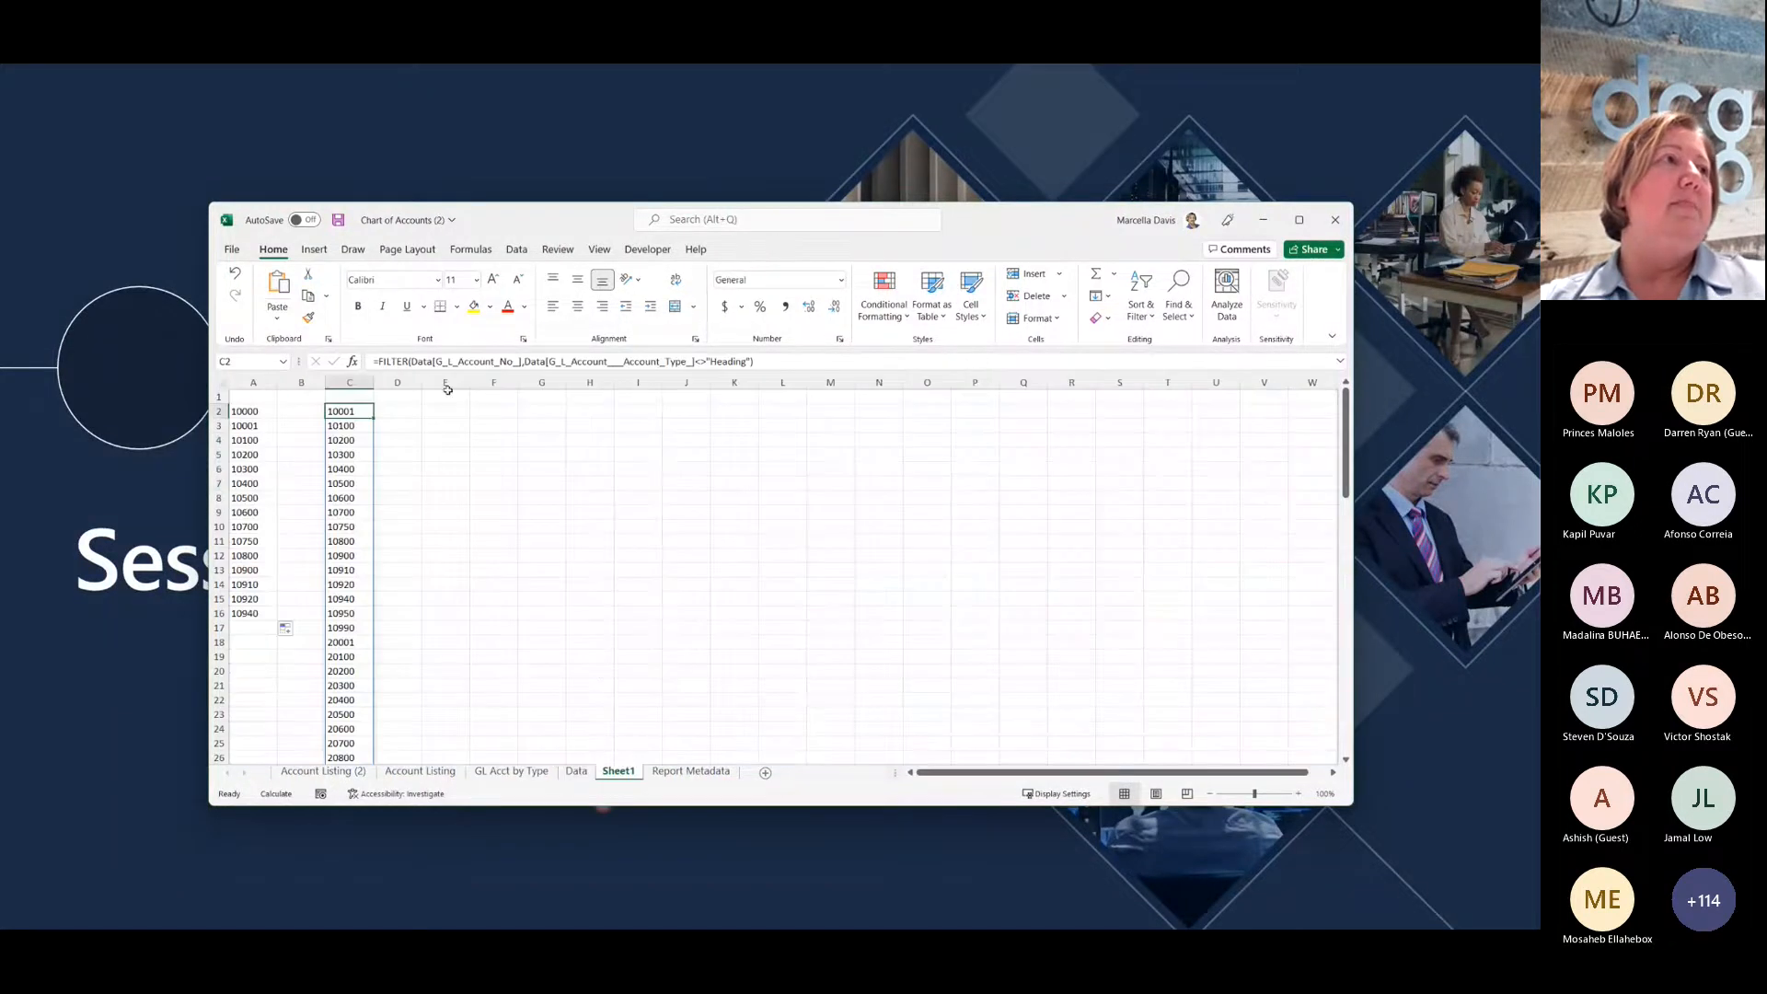
Step: Copy the full text of the FILTER formula in cell C2 of Sheet1
{"action": "left_click", "coordinate": [781, 360]}
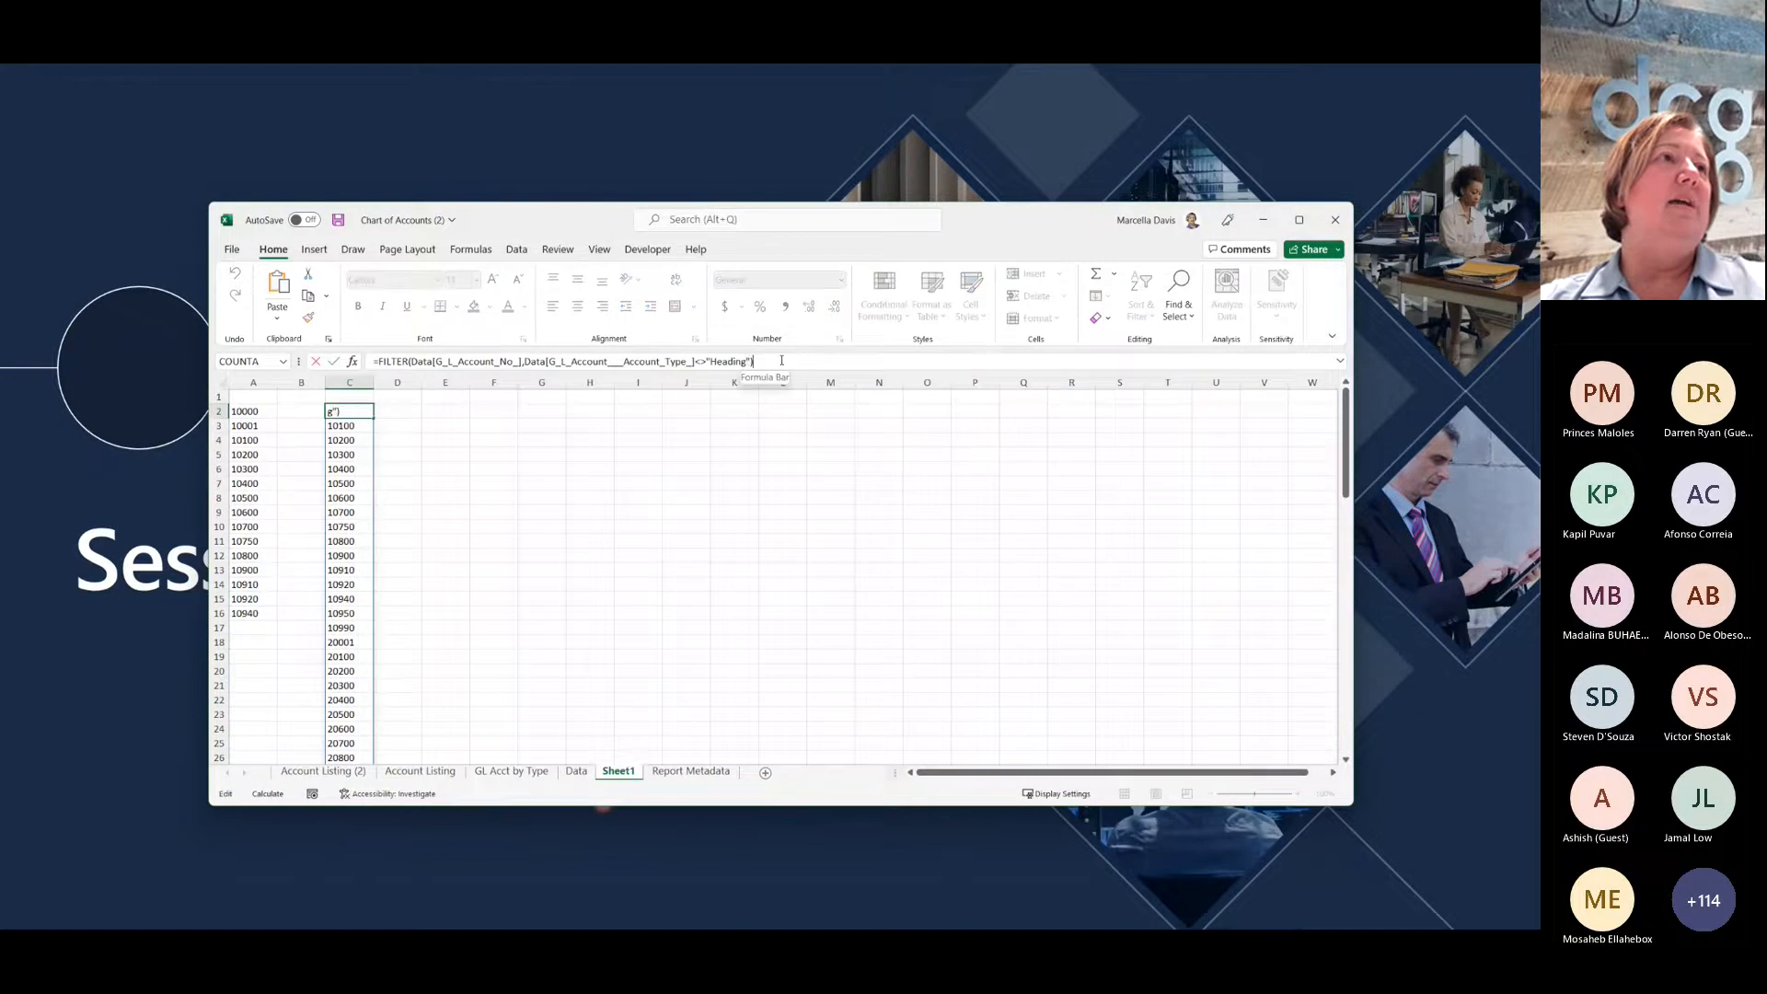
{"action": "left_click_drag", "start_coordinate": [782, 360], "coordinate": [371, 361]}
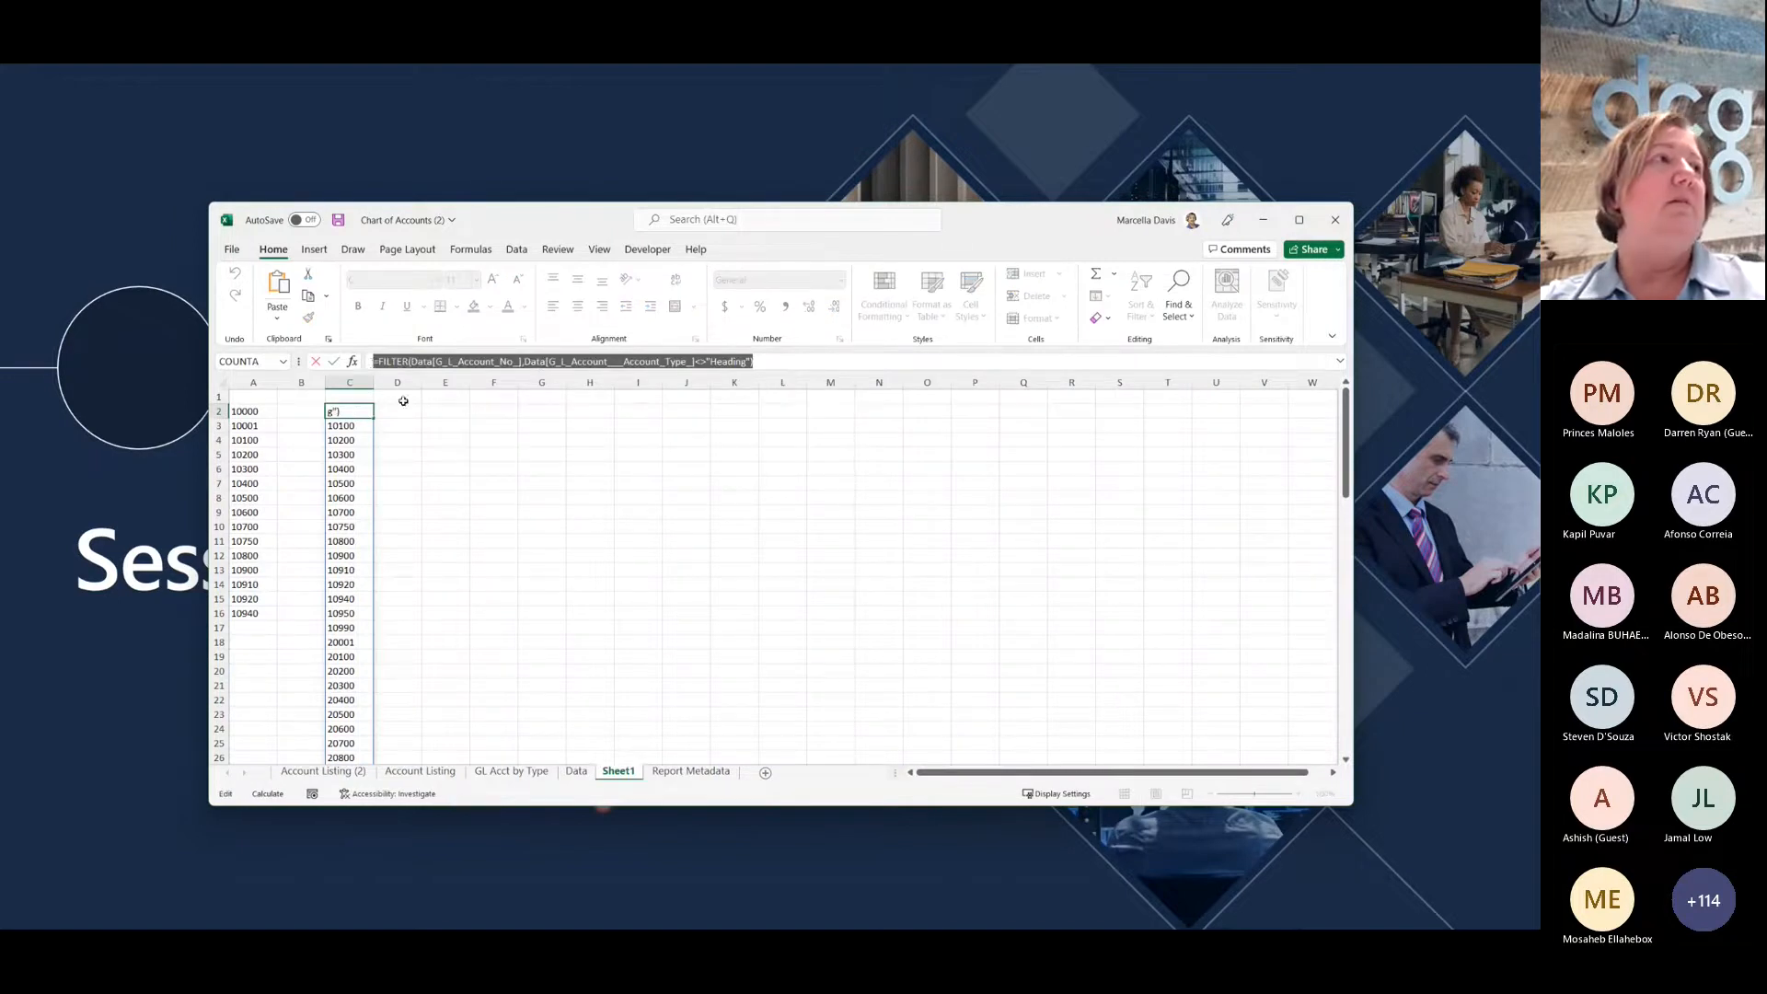
{"action": "key", "text": "Escape"}
{"action": "key", "text": "ctrl+c"}
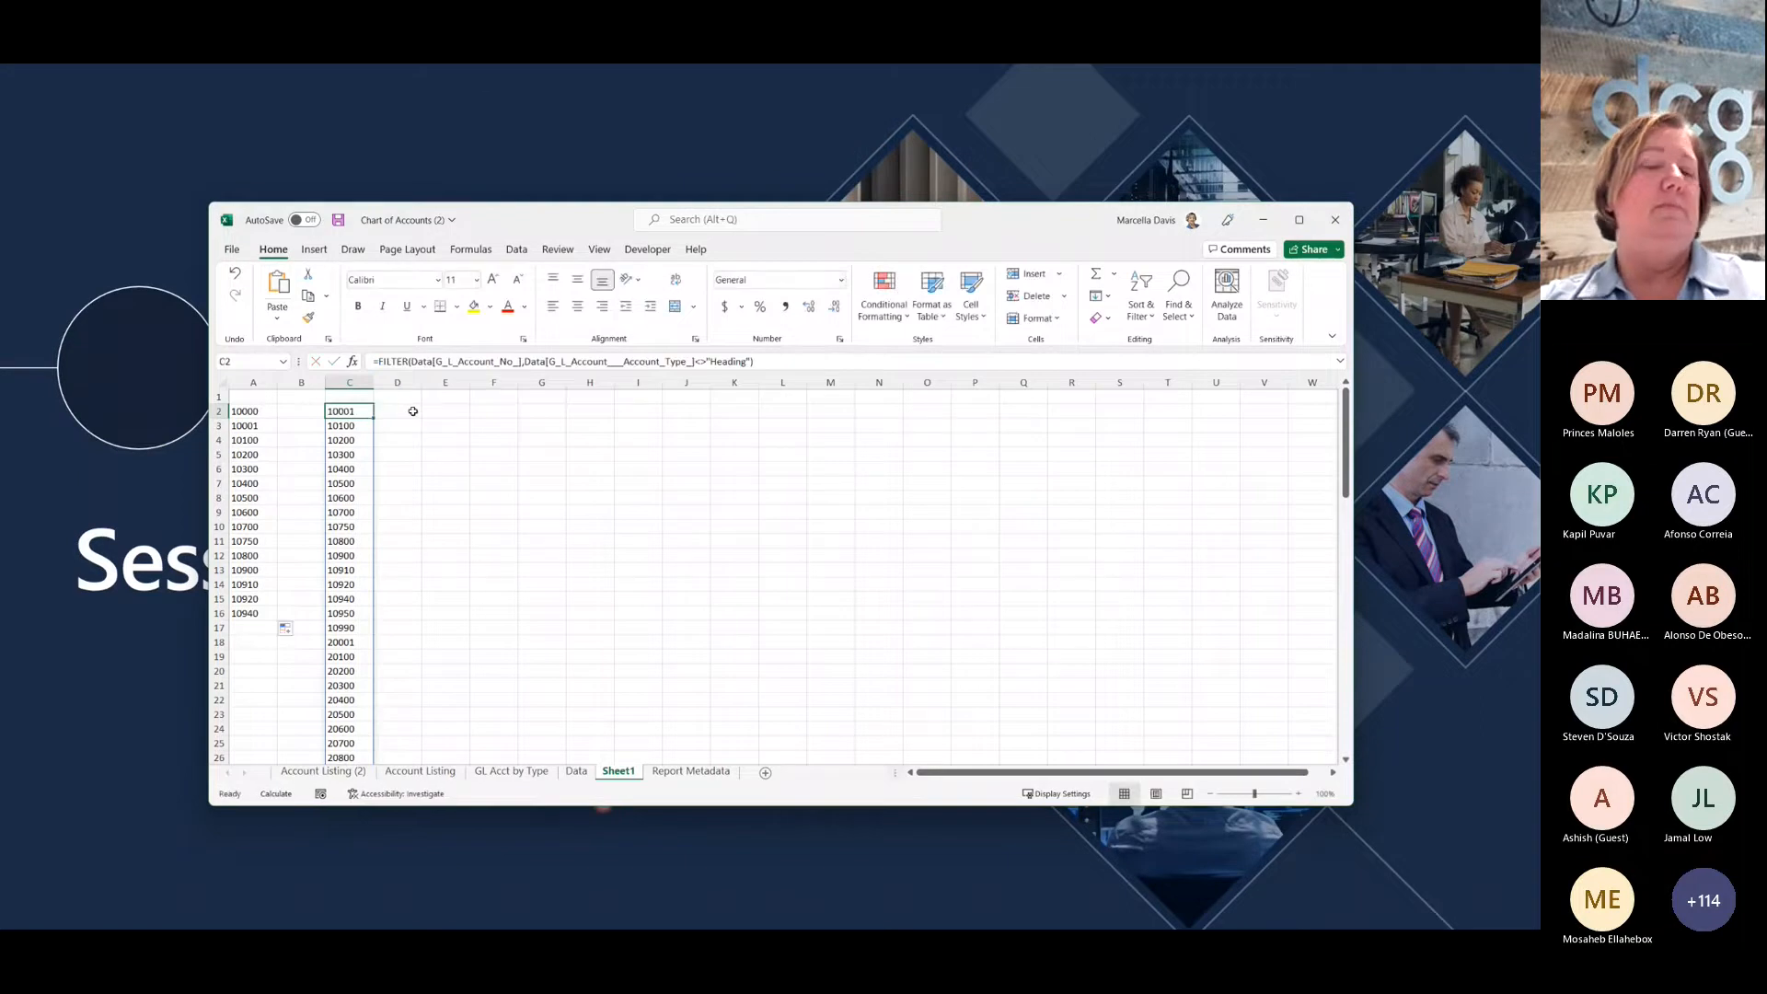
Step: Place the copied FILTER formula in cell D2 of Sheet1 and check the balance column on the Data sheet
{"action": "left_click", "coordinate": [411, 409]}
{"action": "key", "text": "ctrl+v"}
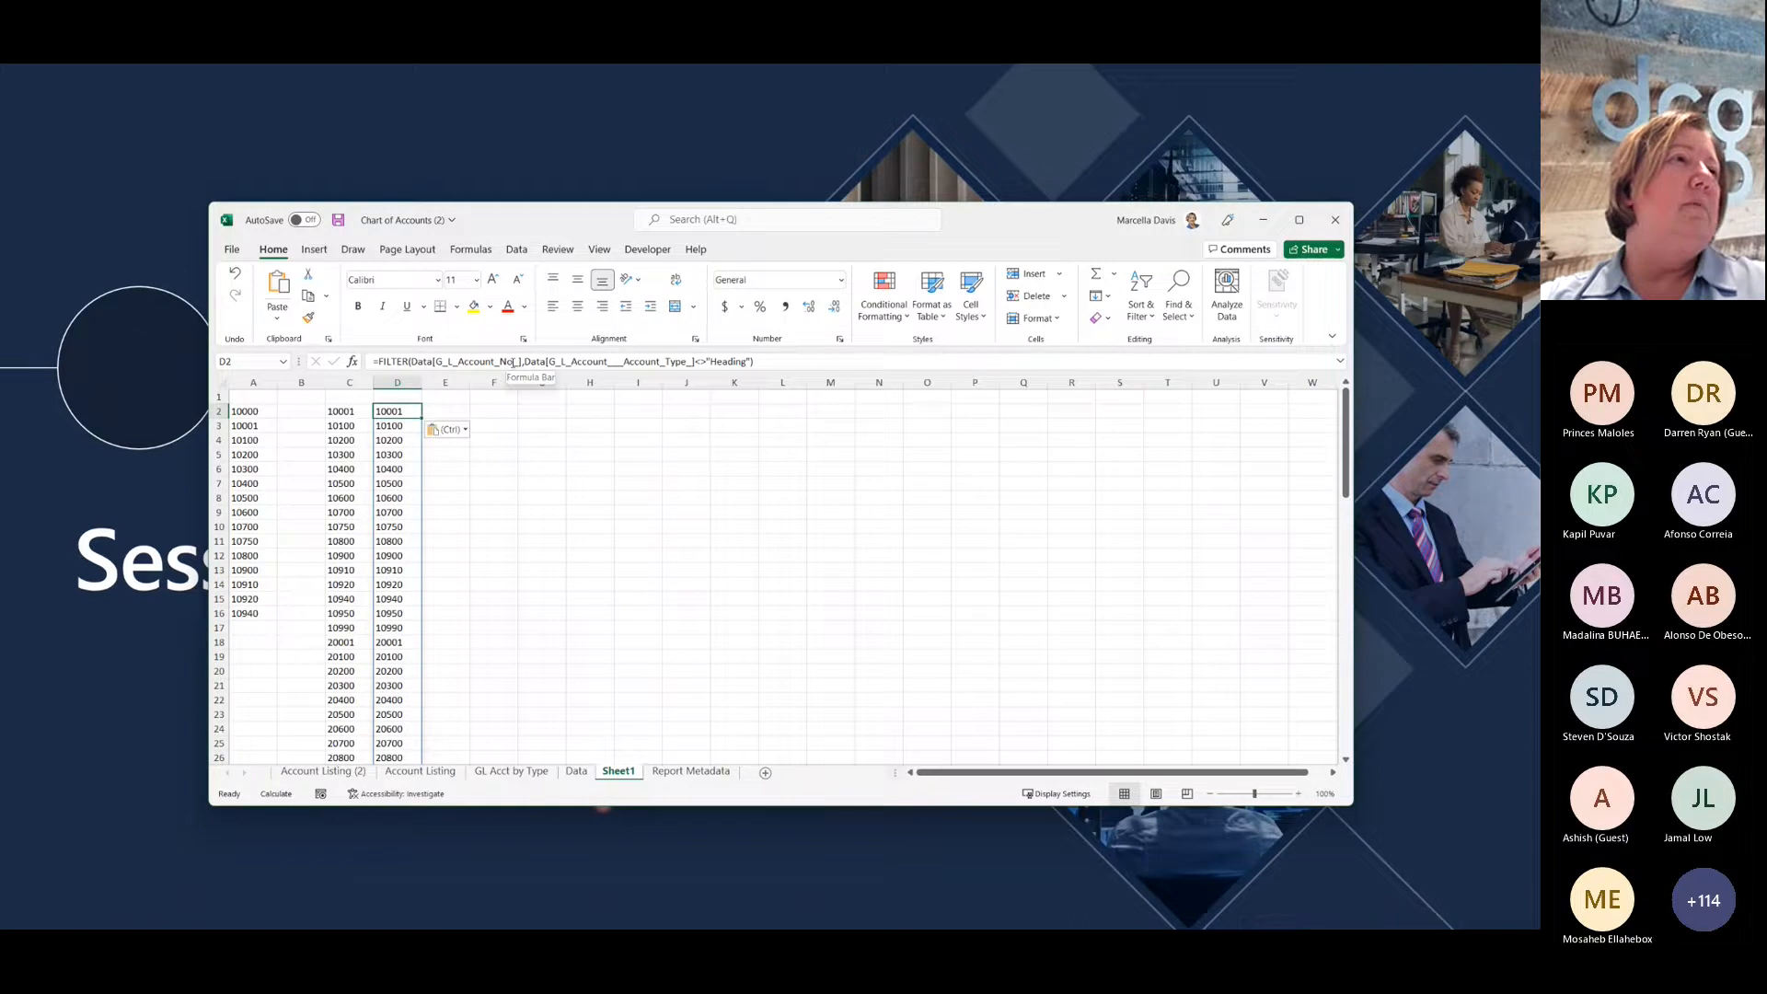
{"action": "left_click", "coordinate": [575, 772]}
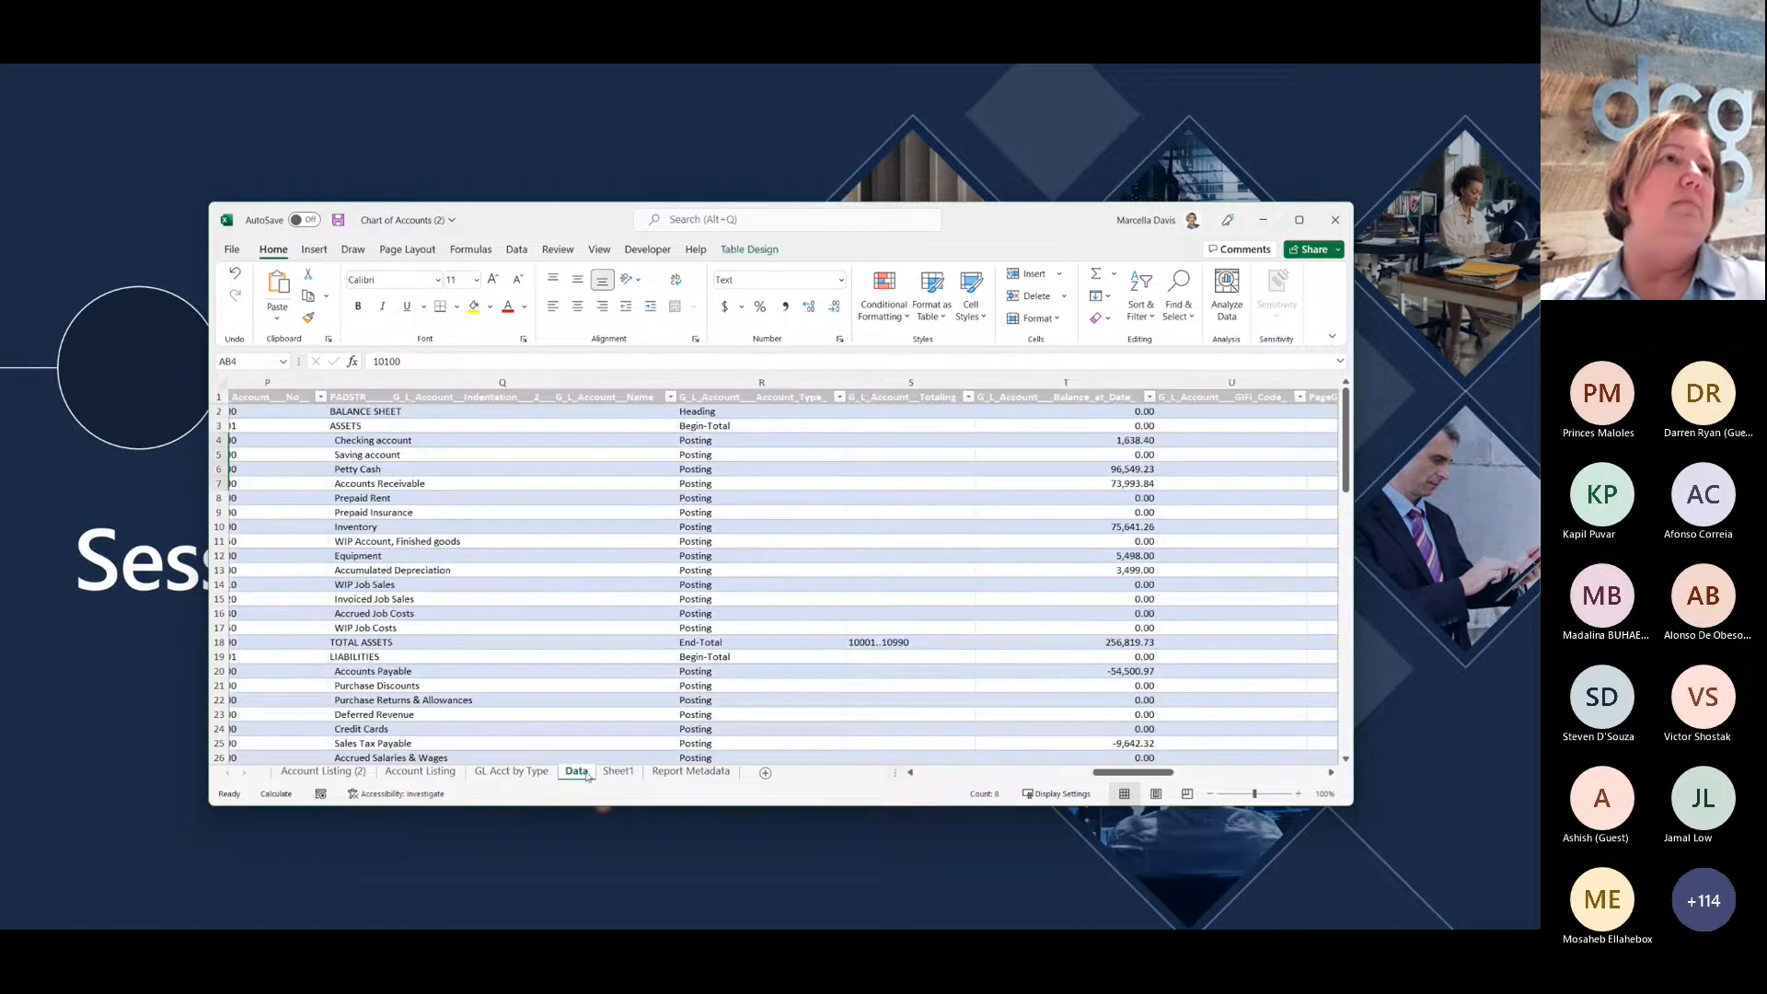
{"action": "left_click", "coordinate": [619, 772]}
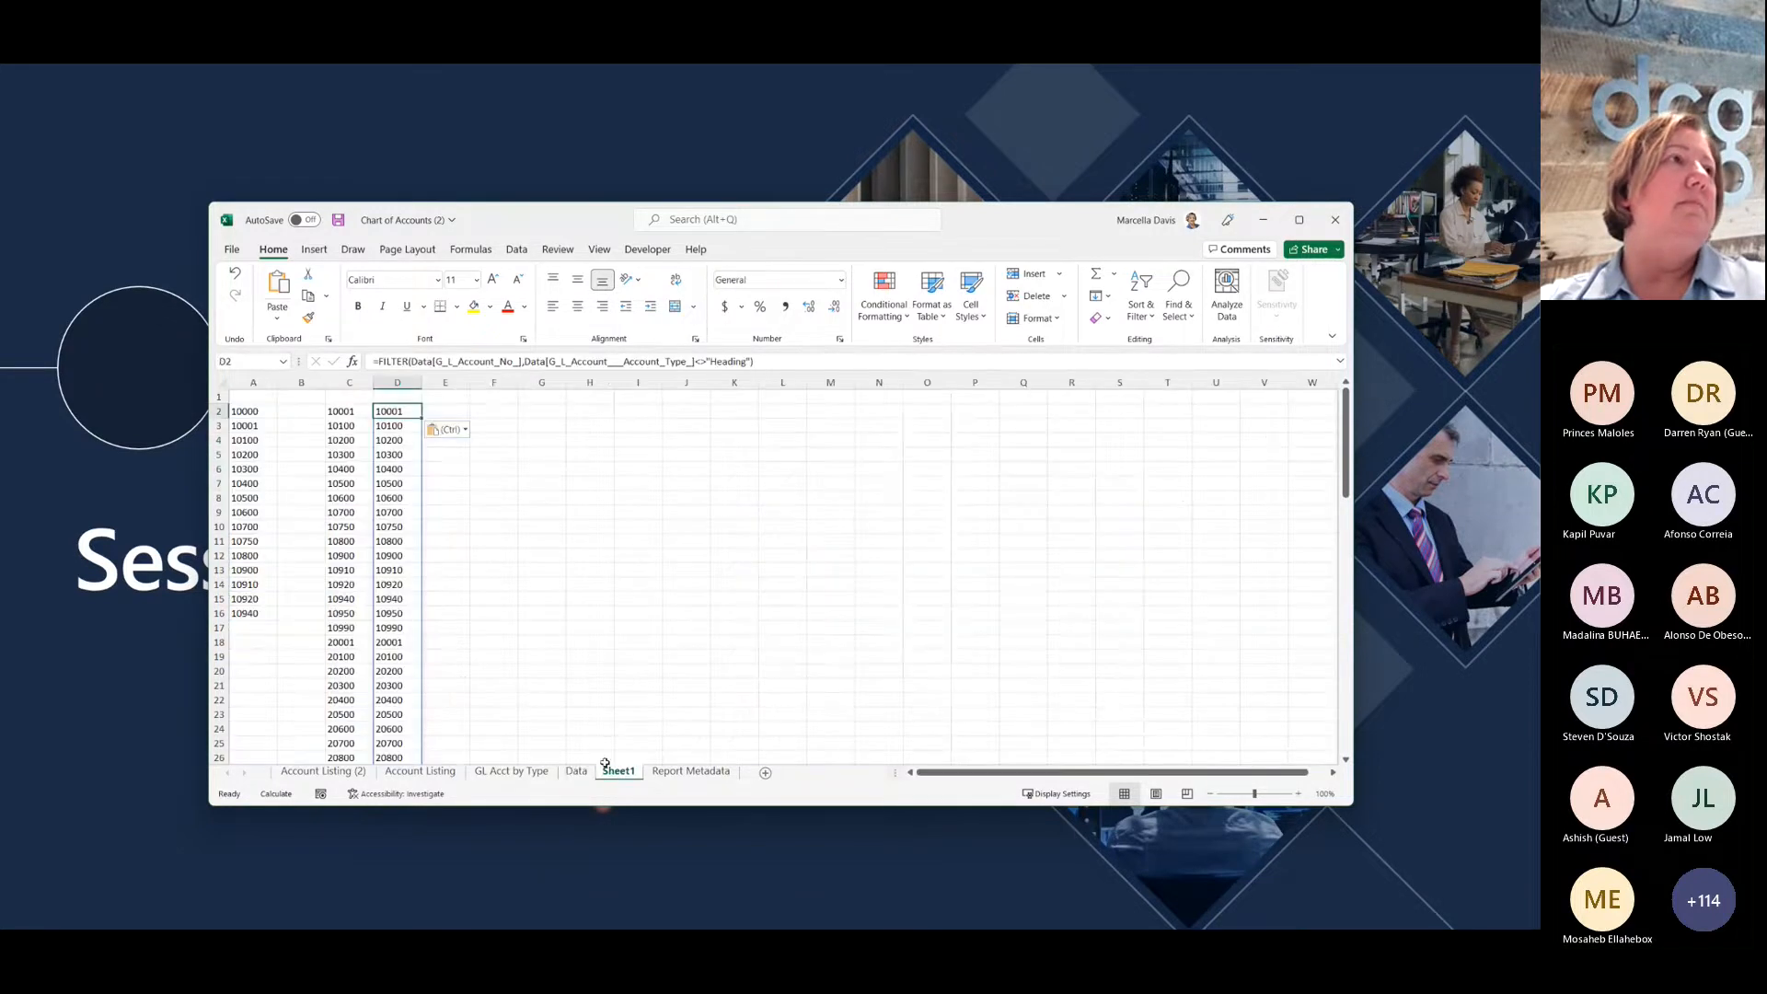
Step: Change the array returned by the FILTER formula in D2 to the Data table's G_L_Account___Balance_at_Date_ column
{"action": "left_click", "coordinate": [519, 362]}
{"action": "key", "text": "BackSpace"}
{"action": "key", "text": "BackSpace"}
{"action": "key", "text": "BackSpace"}
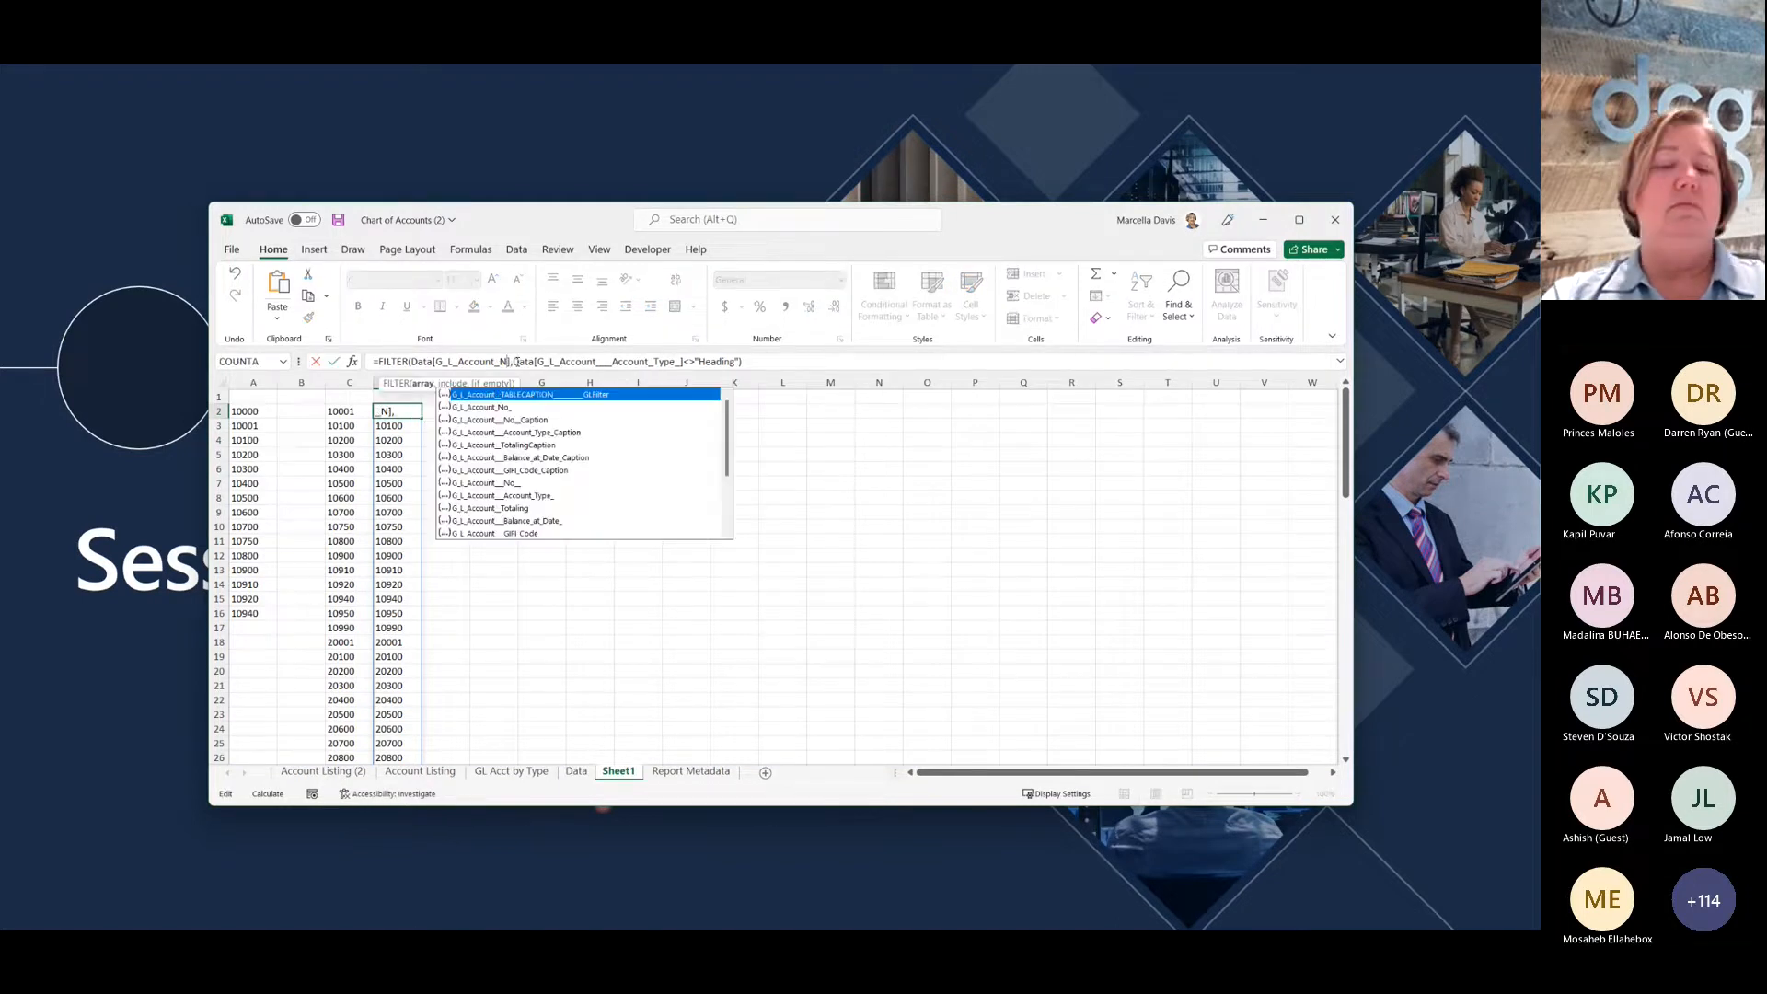
{"action": "type", "text": "B"}
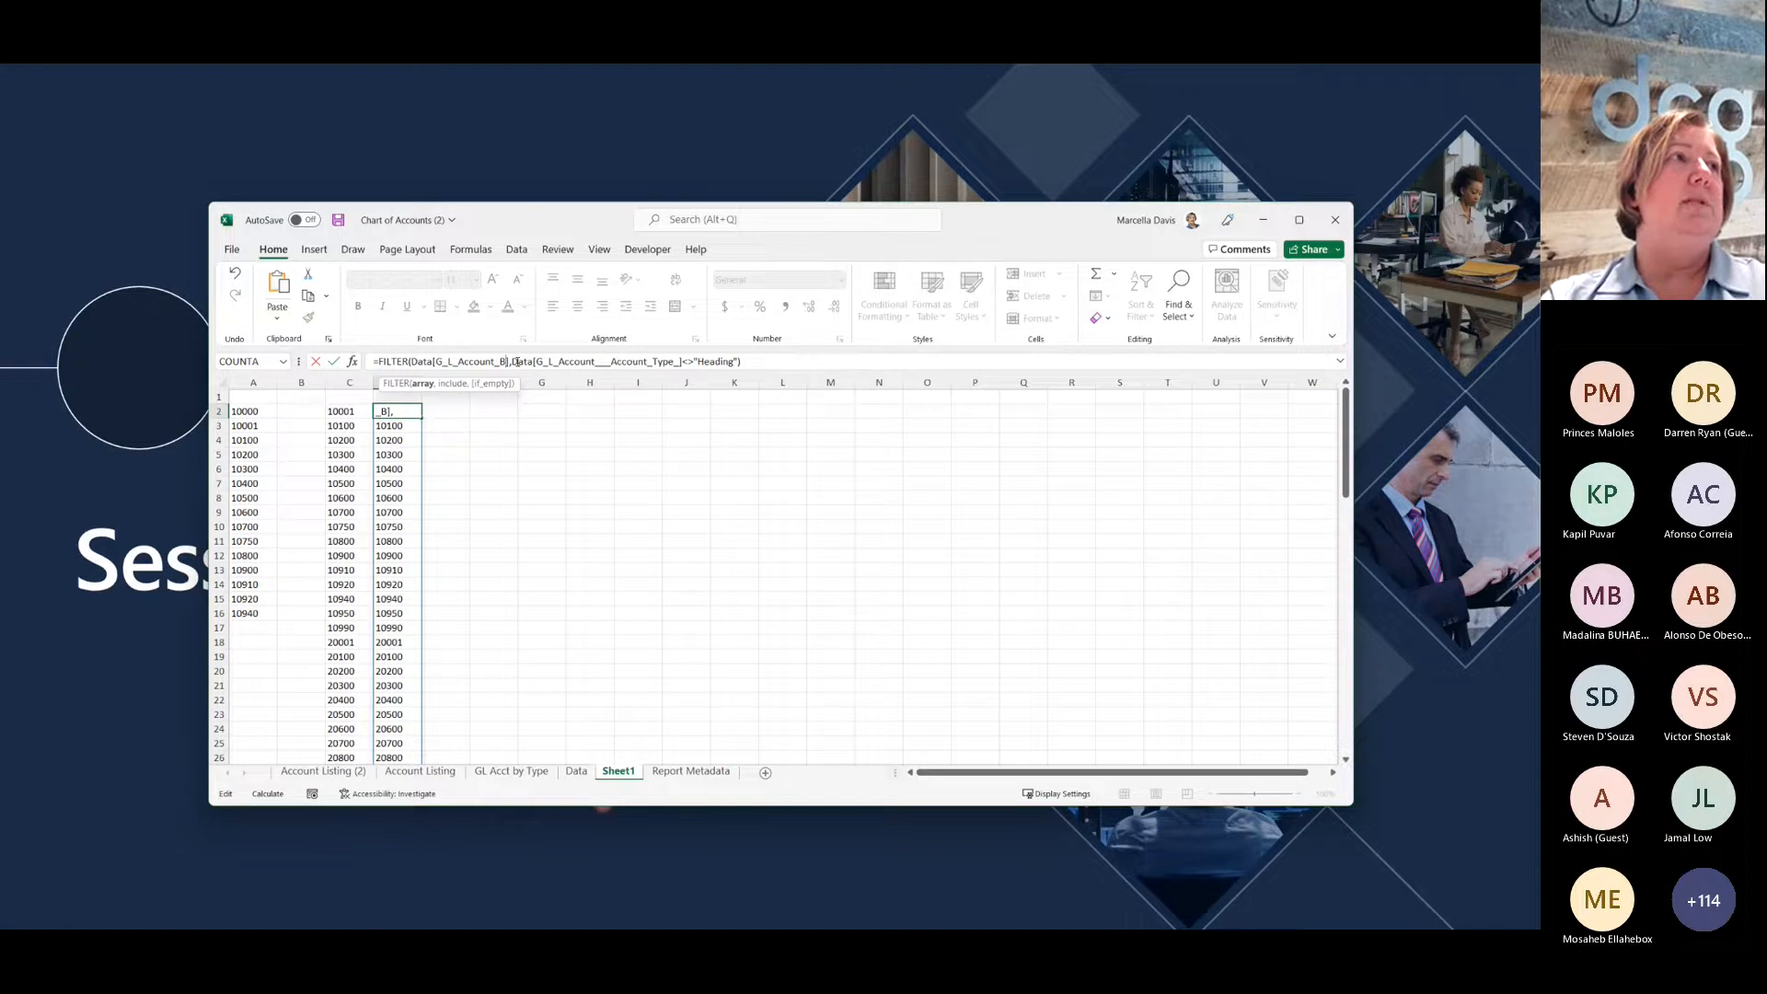
{"action": "key", "text": "BackSpace"}
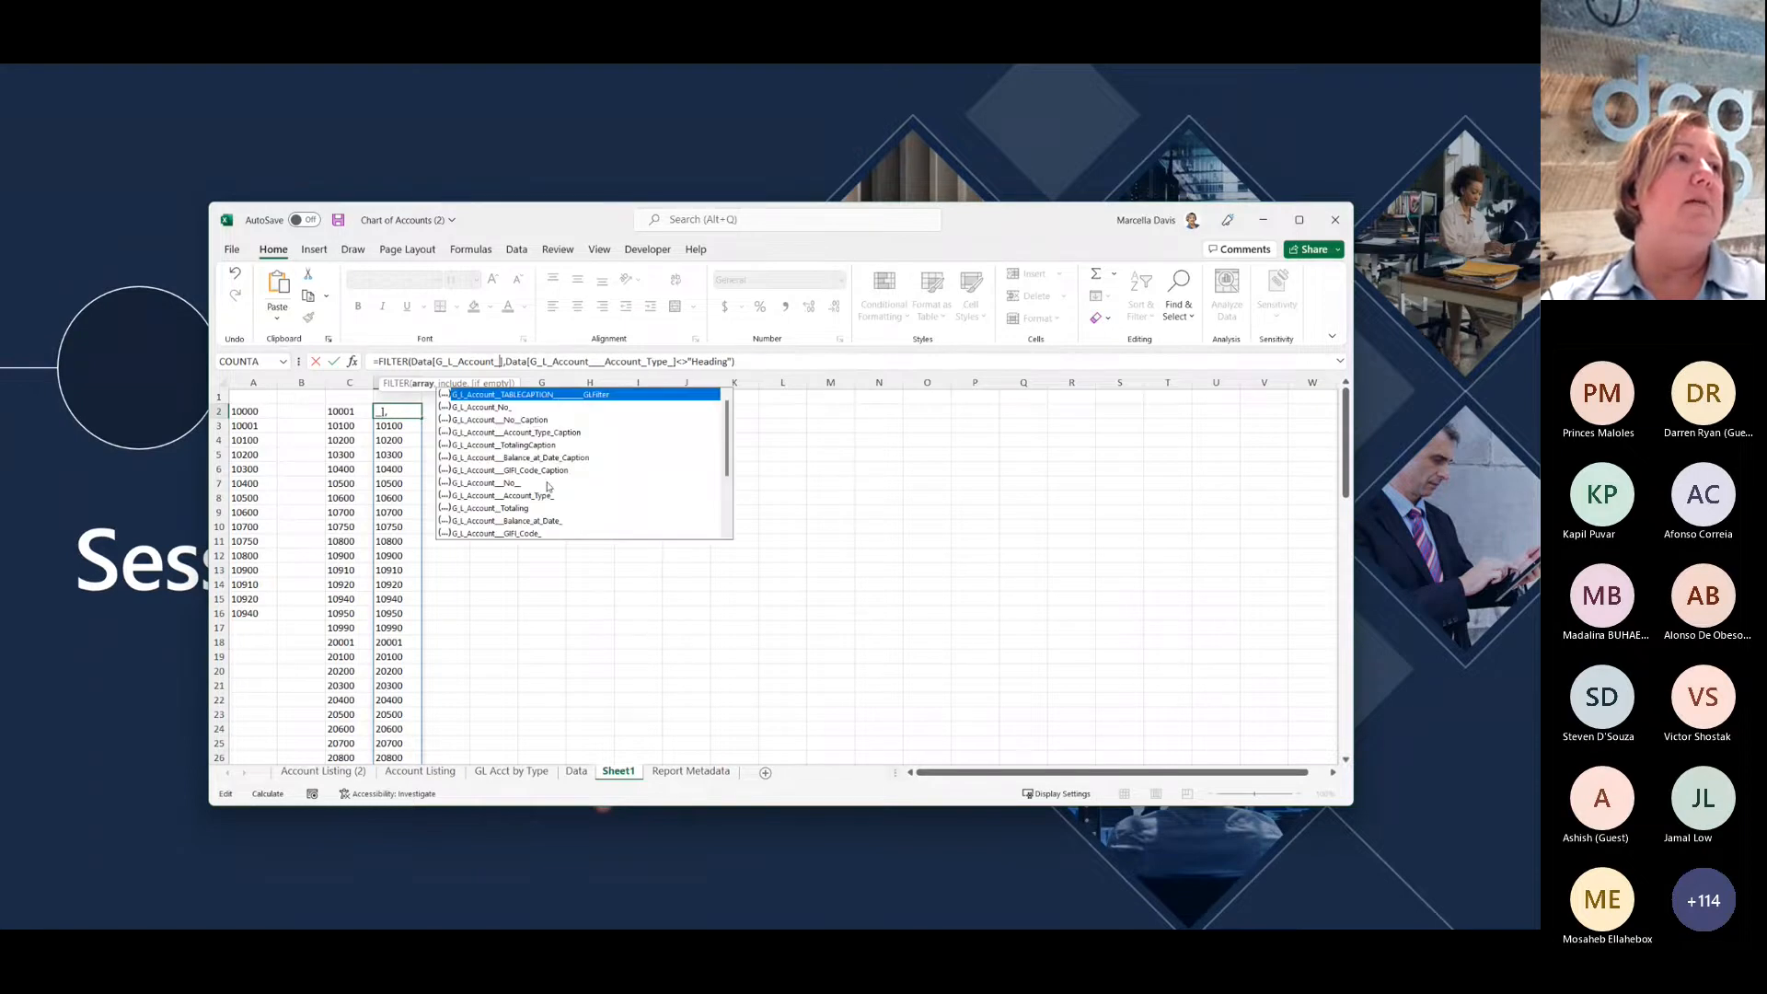
{"action": "left_click", "coordinate": [543, 520]}
{"action": "double_click", "coordinate": [543, 520]}
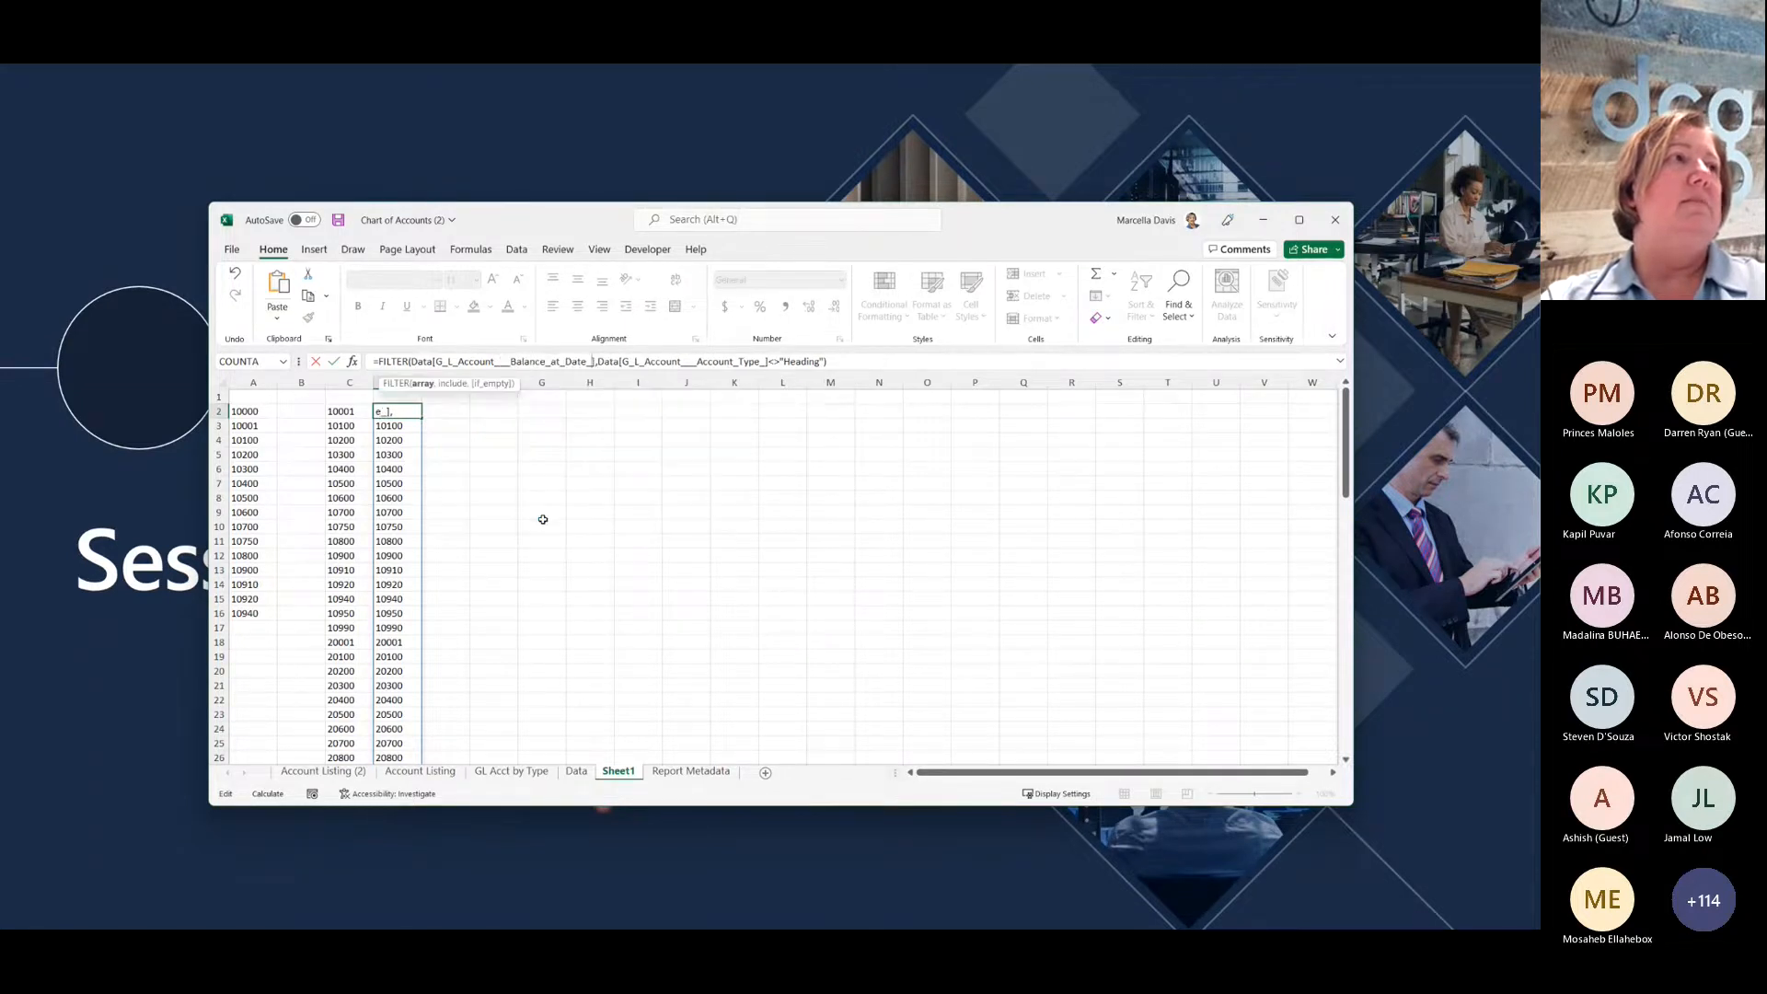
{"action": "key", "text": "Return"}
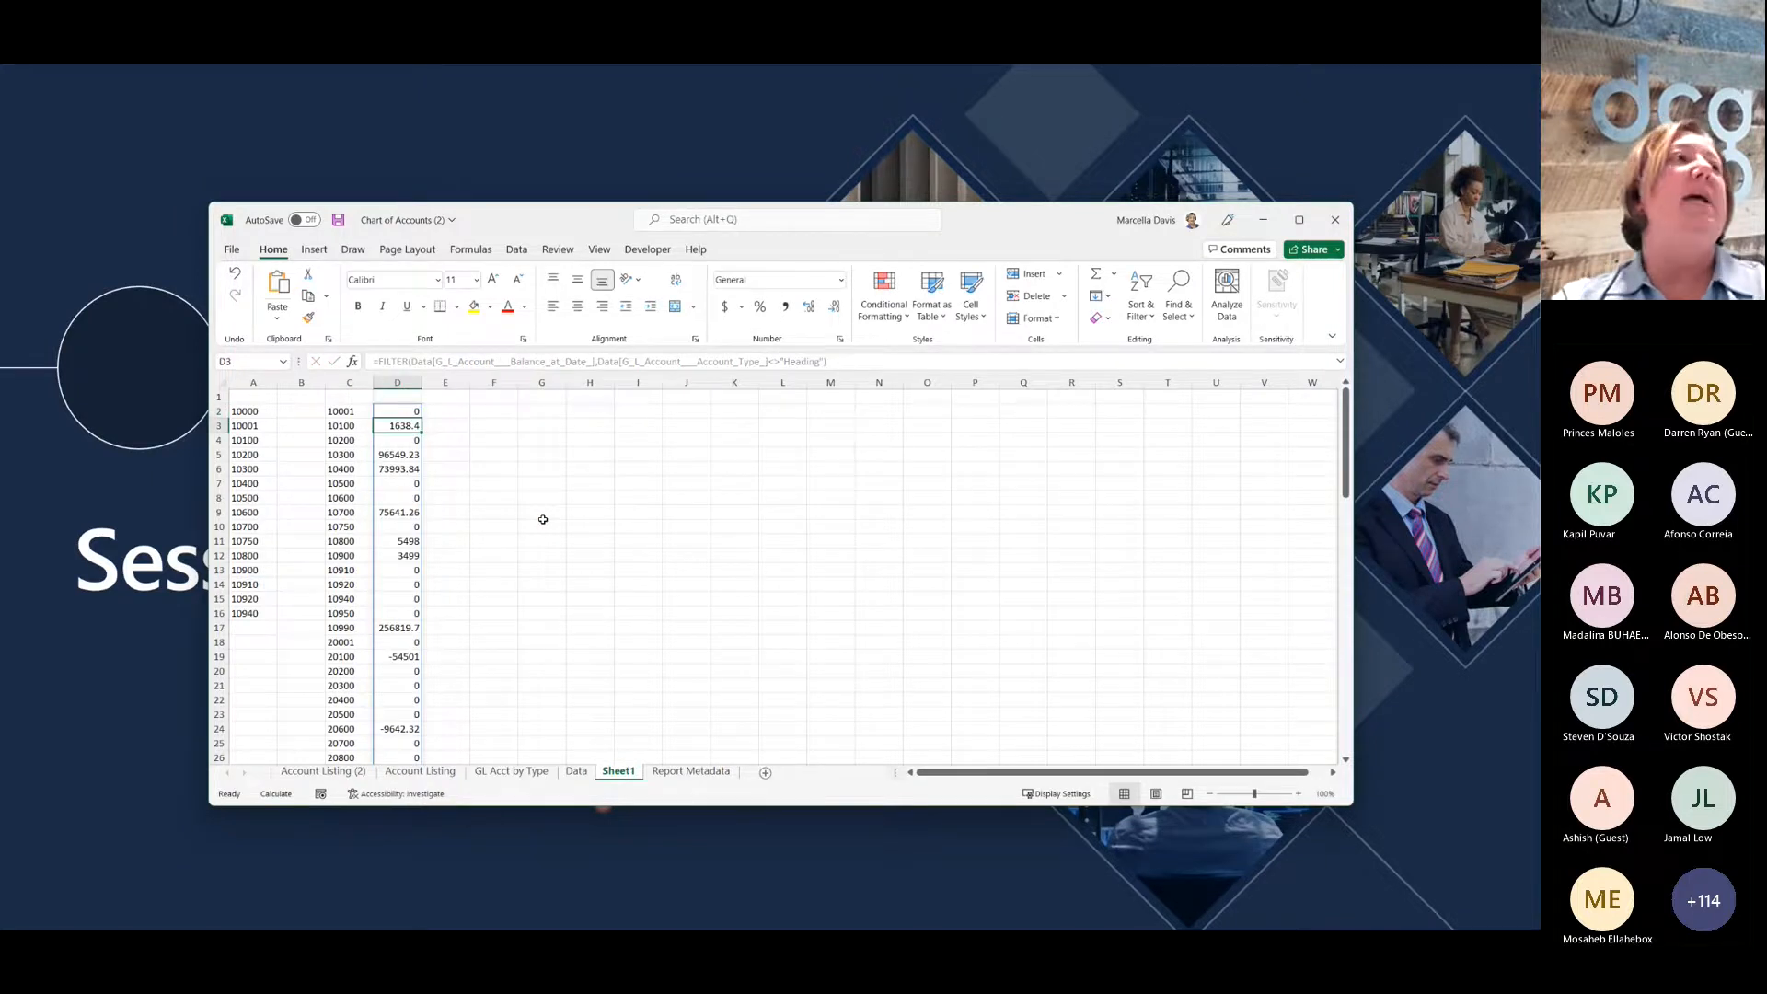
Step: Compare the FILTER formulas in cells C2 and D2 of Sheet1
{"action": "left_click", "coordinate": [479, 427]}
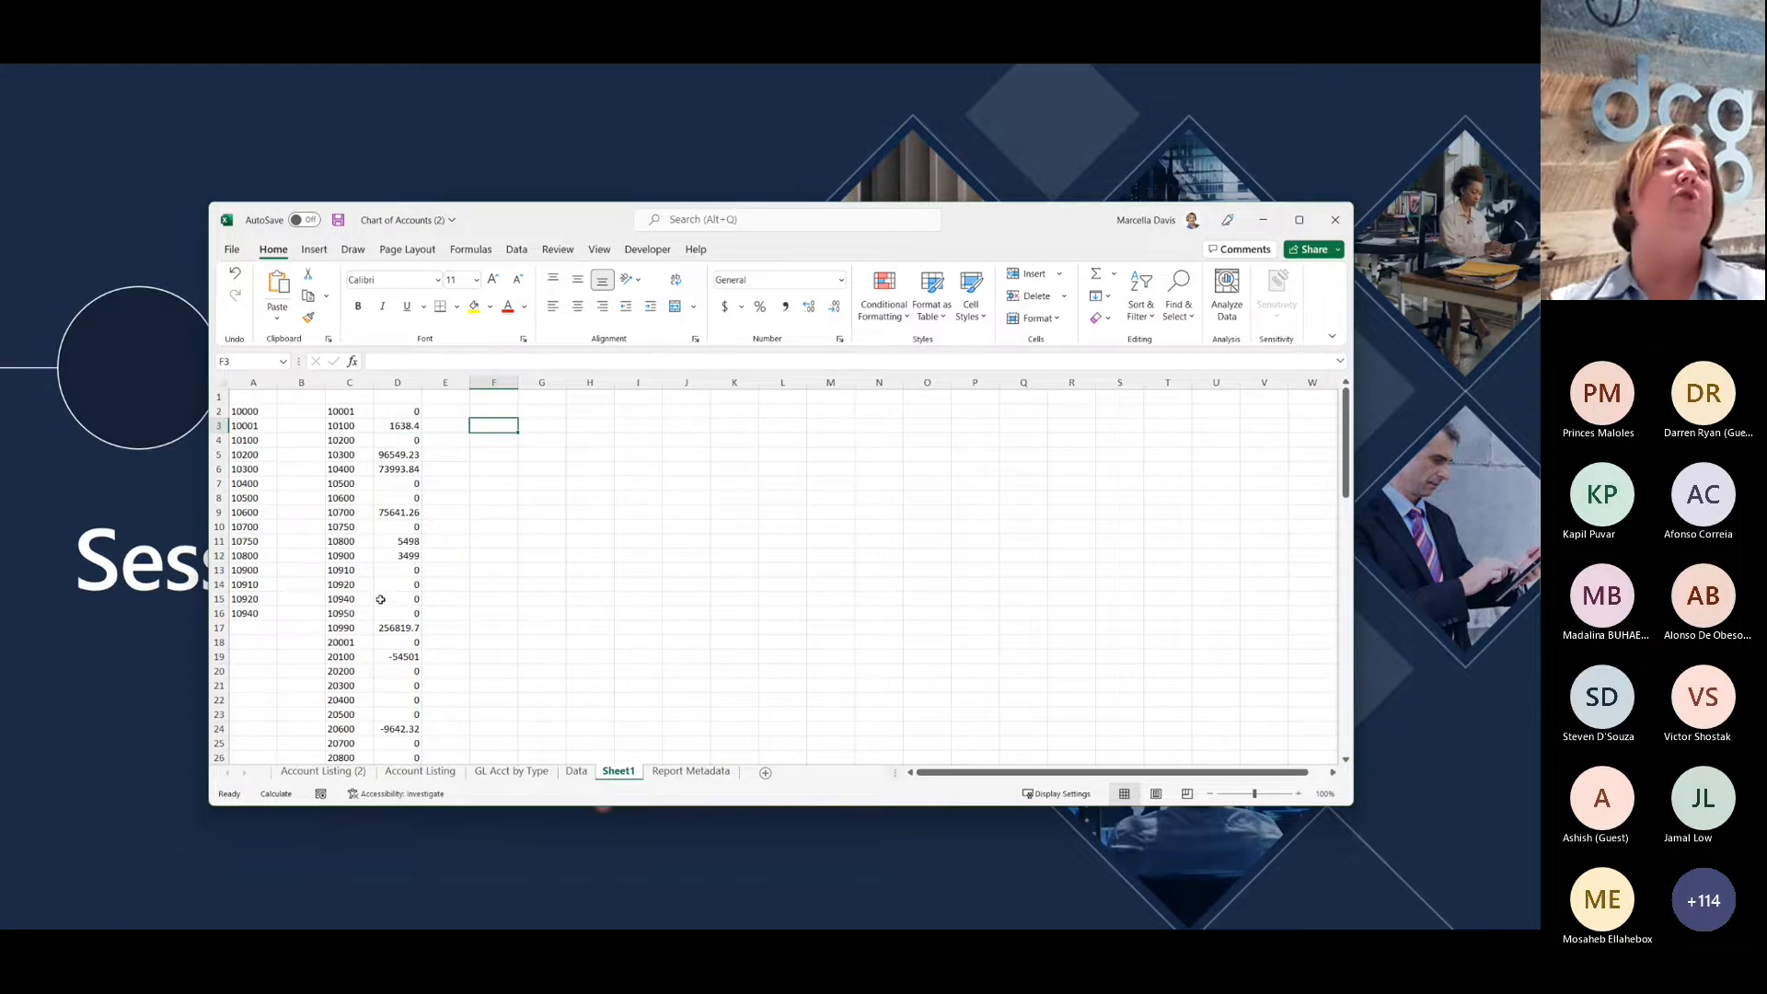
{"action": "left_click", "coordinate": [357, 413]}
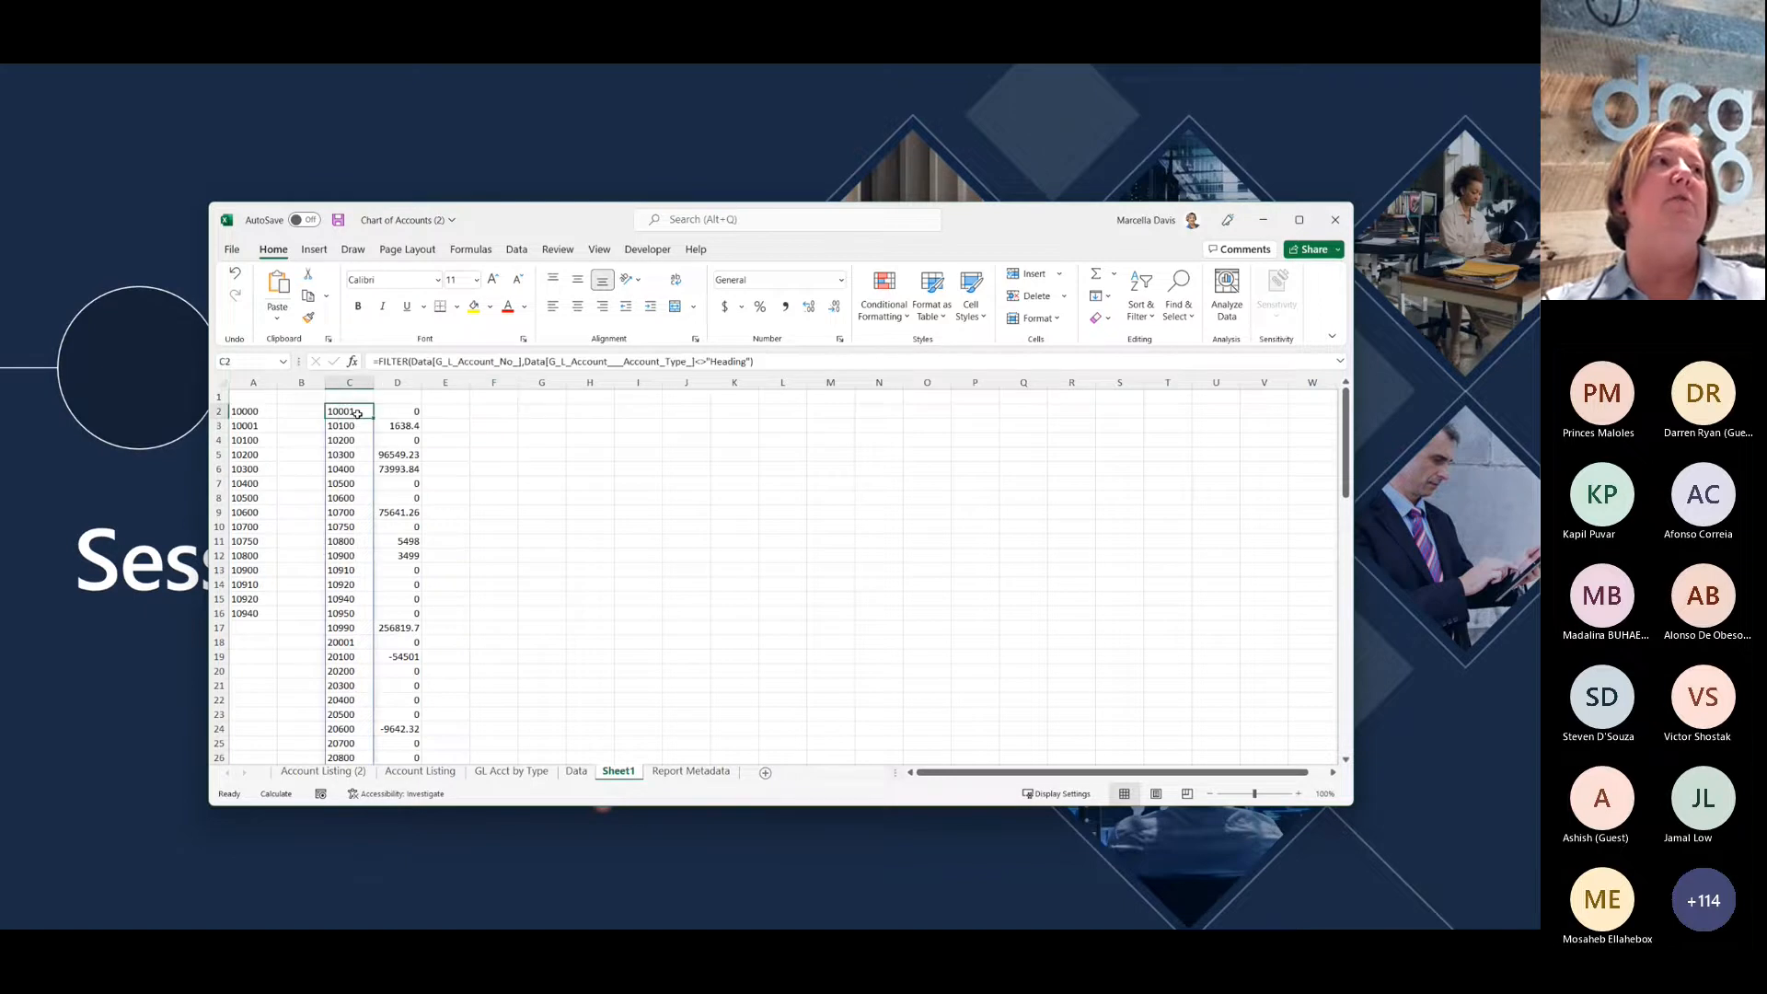
{"action": "left_click", "coordinate": [405, 412]}
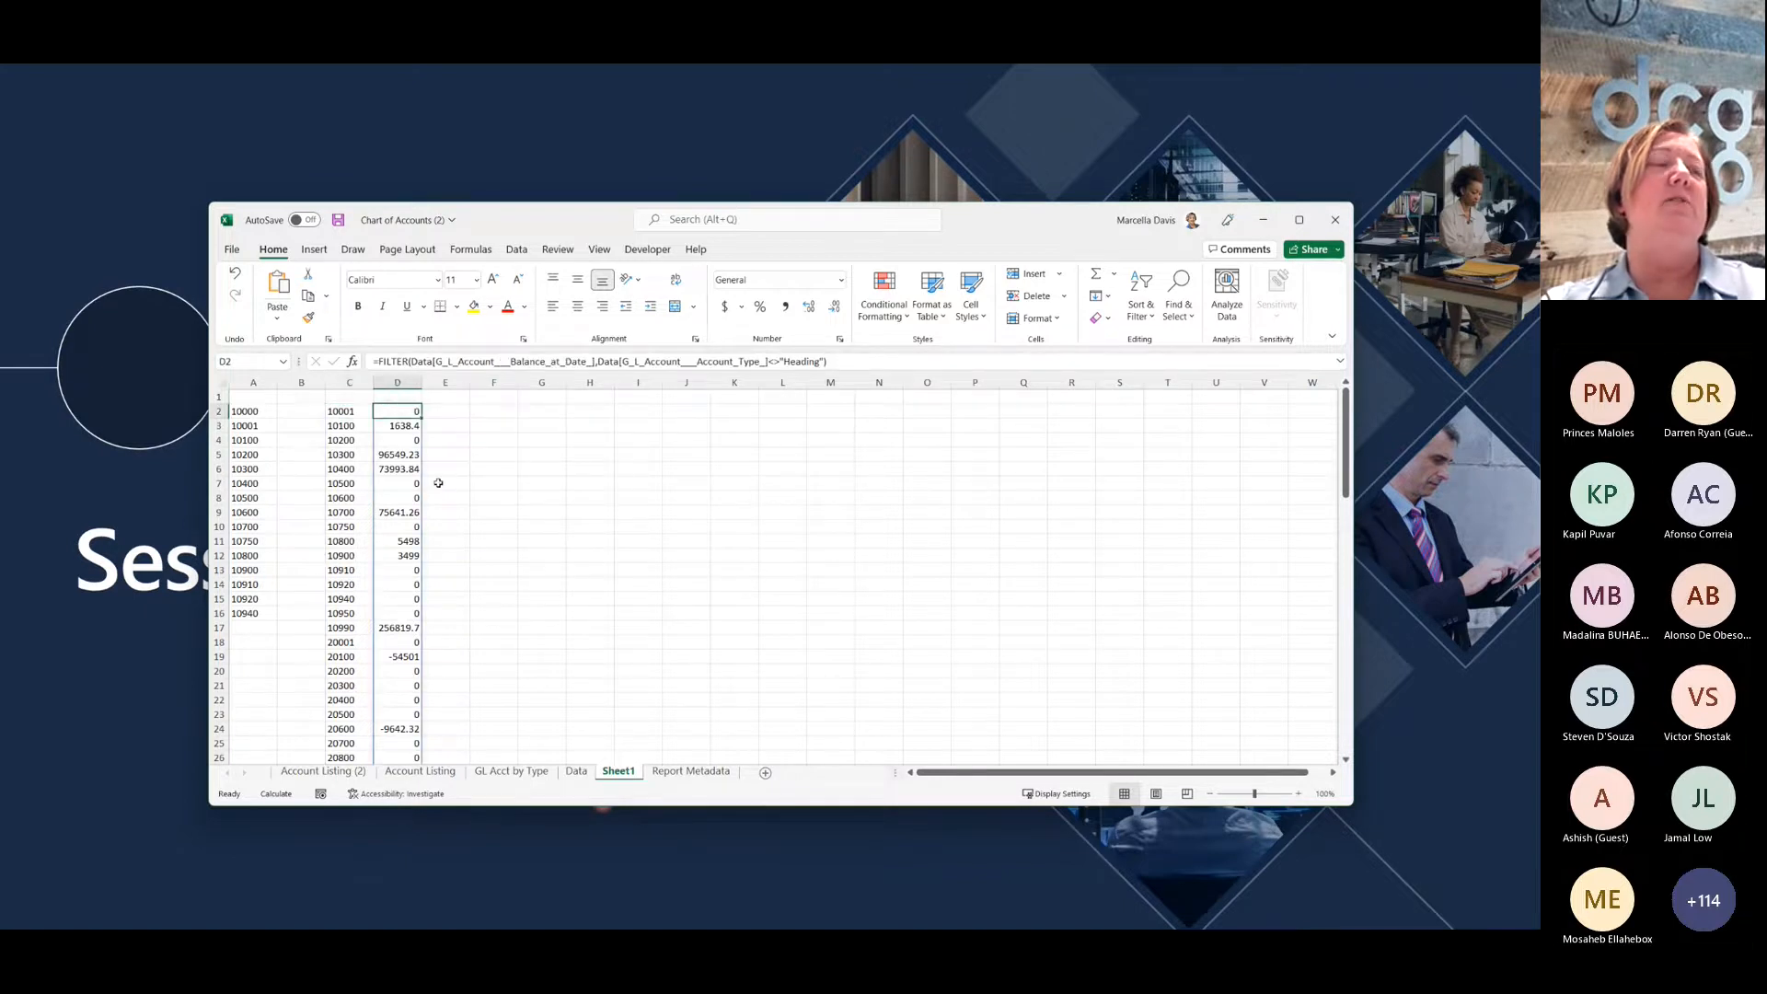
{"action": "left_click", "coordinate": [458, 443]}
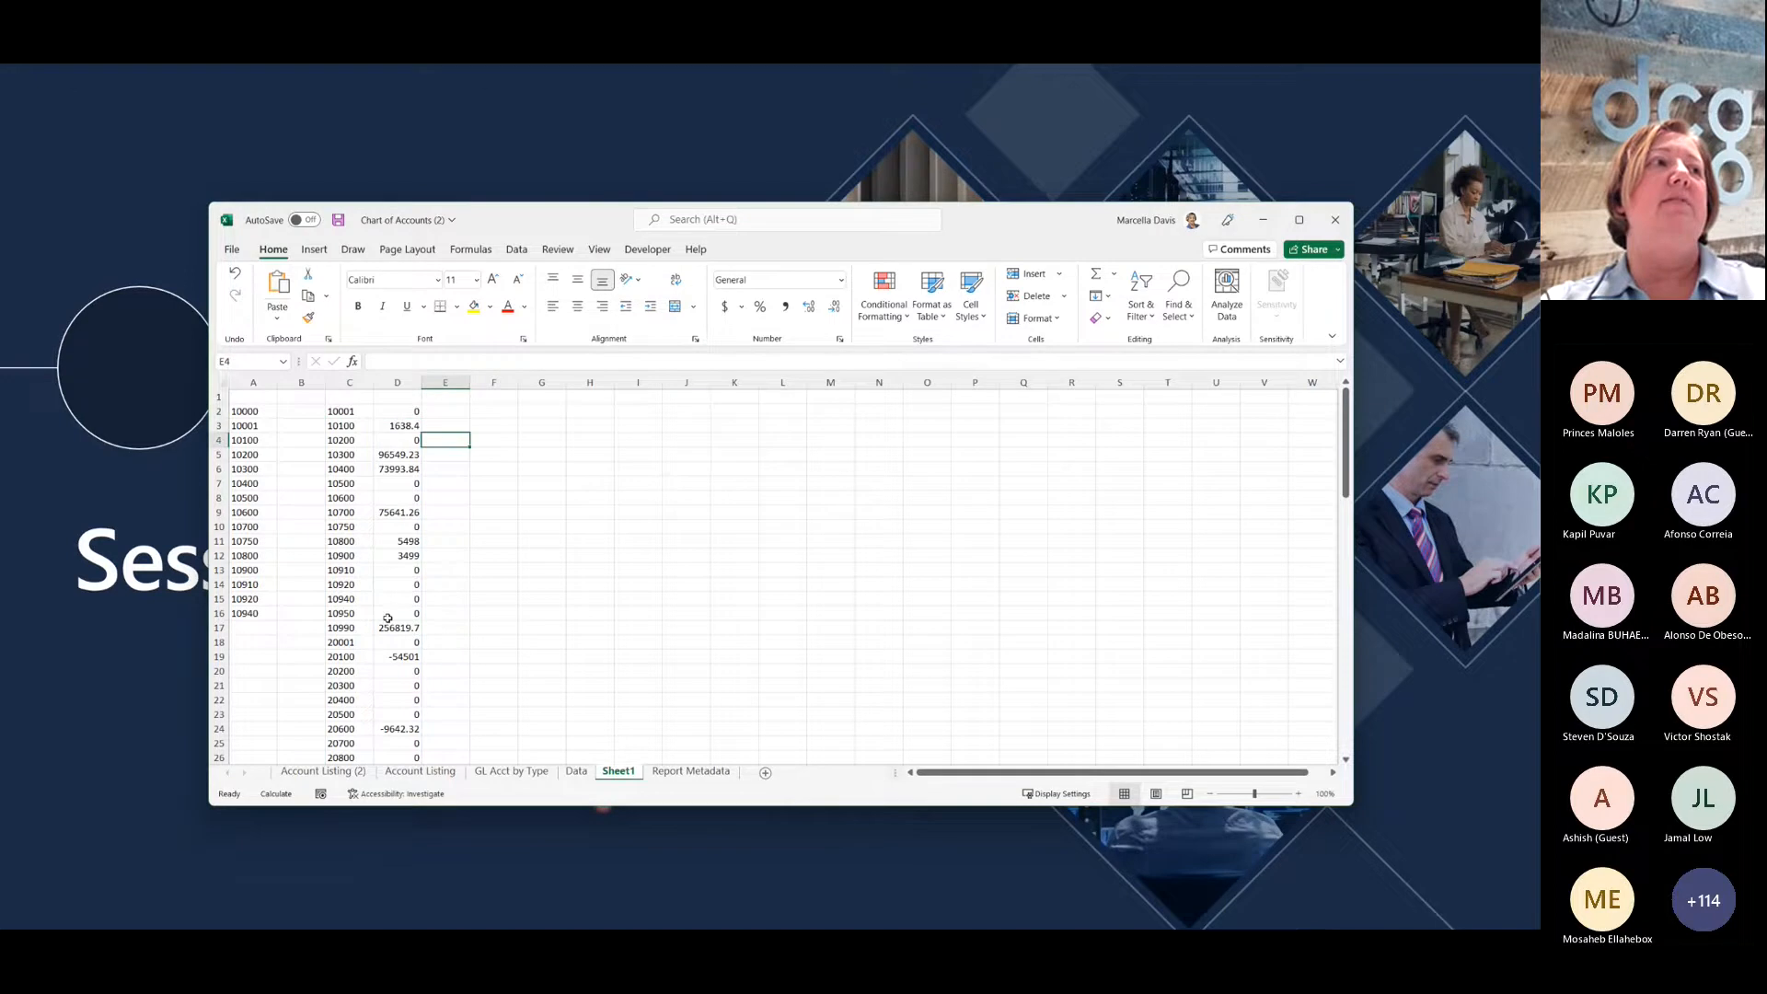
Step: Move Sheet1 ahead of the Data sheet so it directly follows GL Acct by Type, and show the pivot table sheet
{"action": "left_click", "coordinate": [523, 779]}
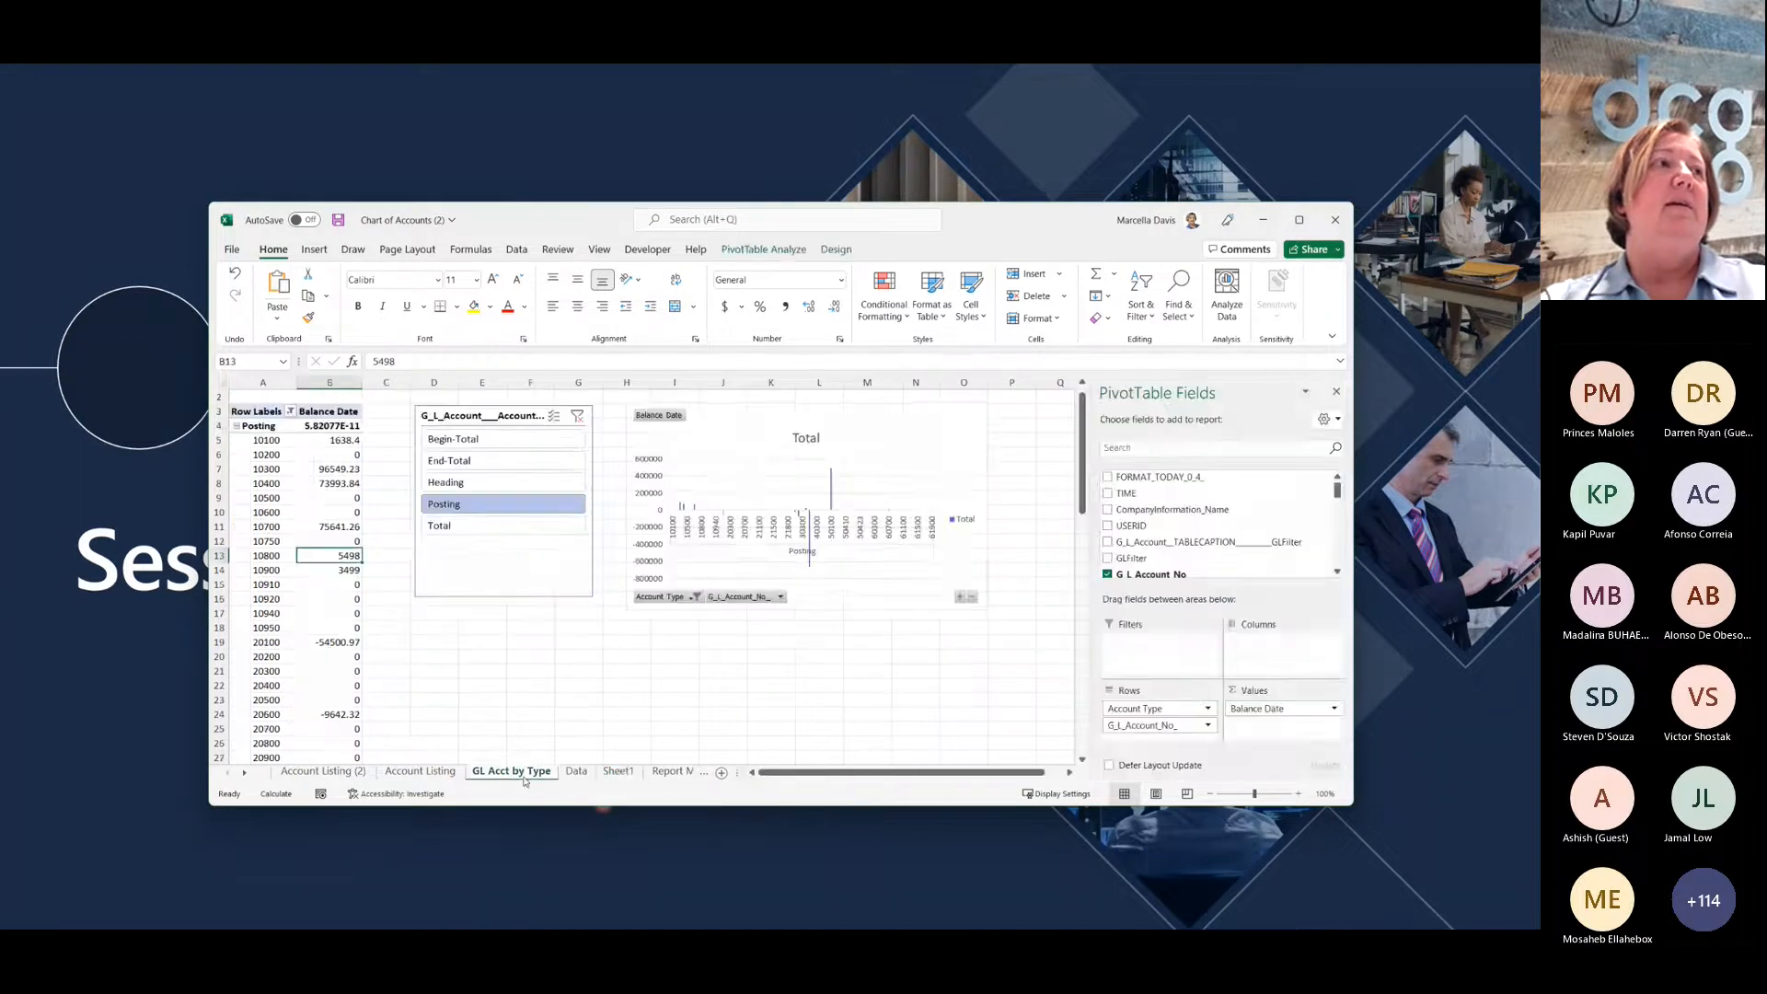
{"action": "left_click", "coordinate": [587, 779]}
{"action": "left_click", "coordinate": [607, 783]}
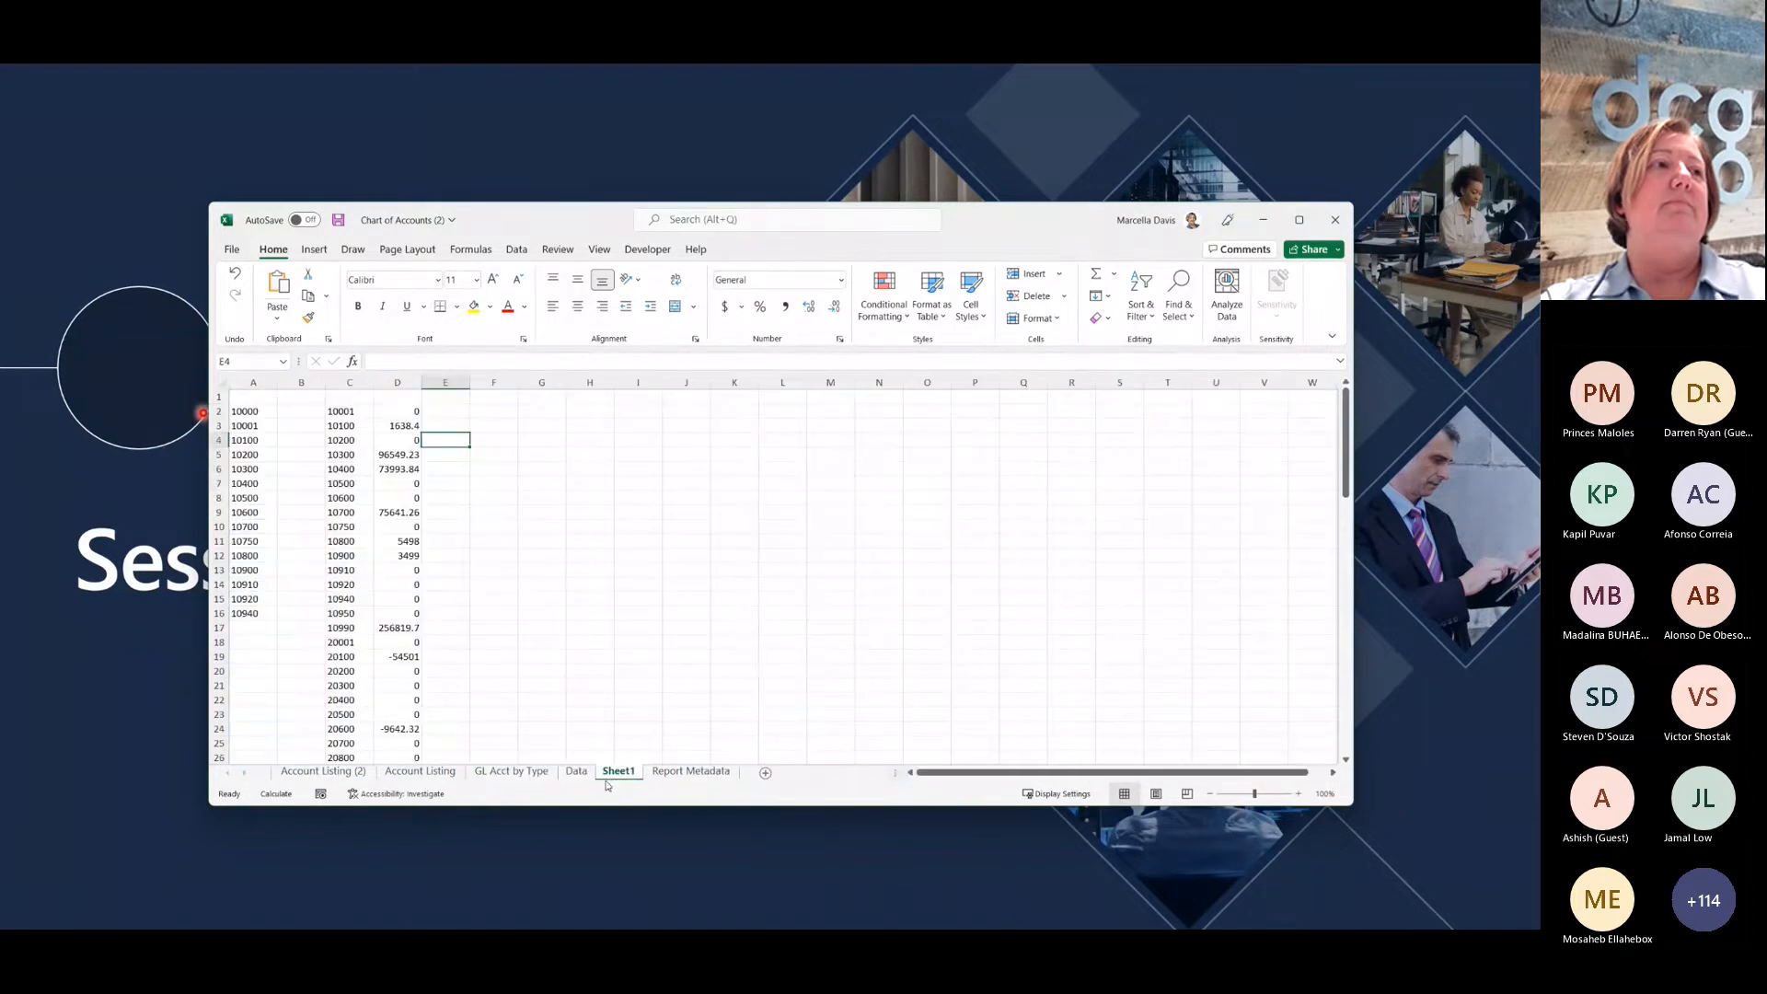
{"action": "left_click_drag", "start_coordinate": [607, 784], "coordinate": [558, 777]}
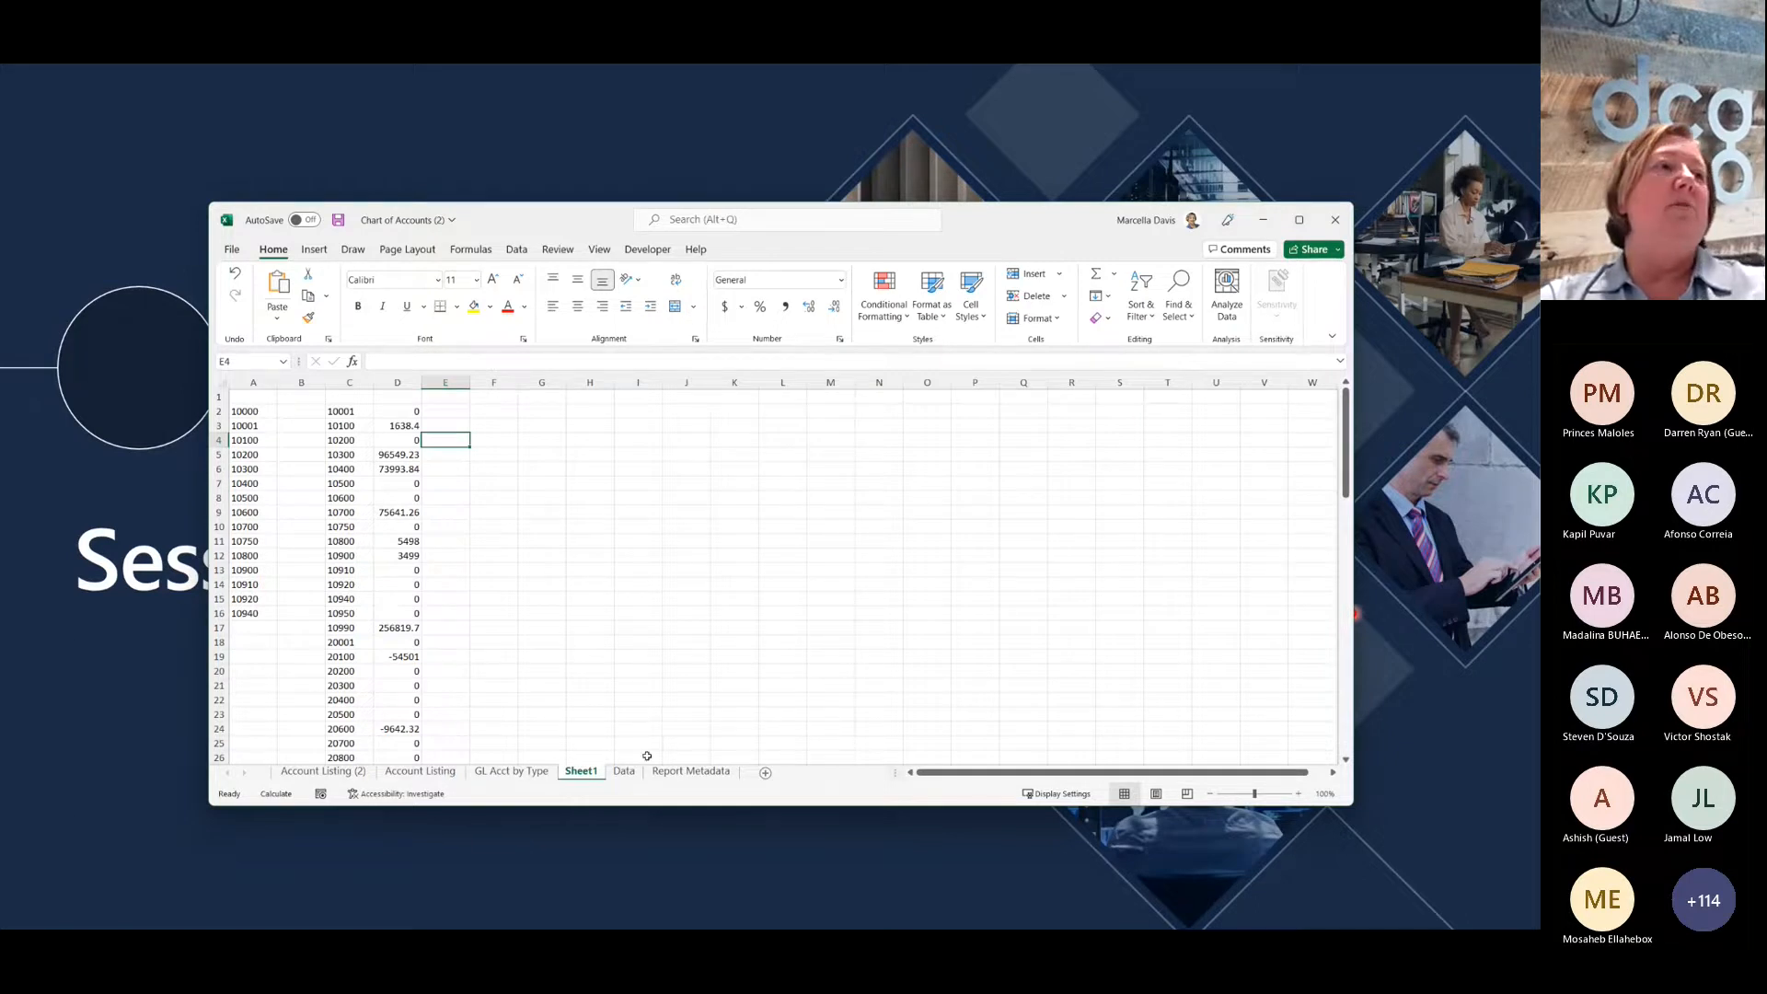
{"action": "left_click", "coordinate": [511, 773]}
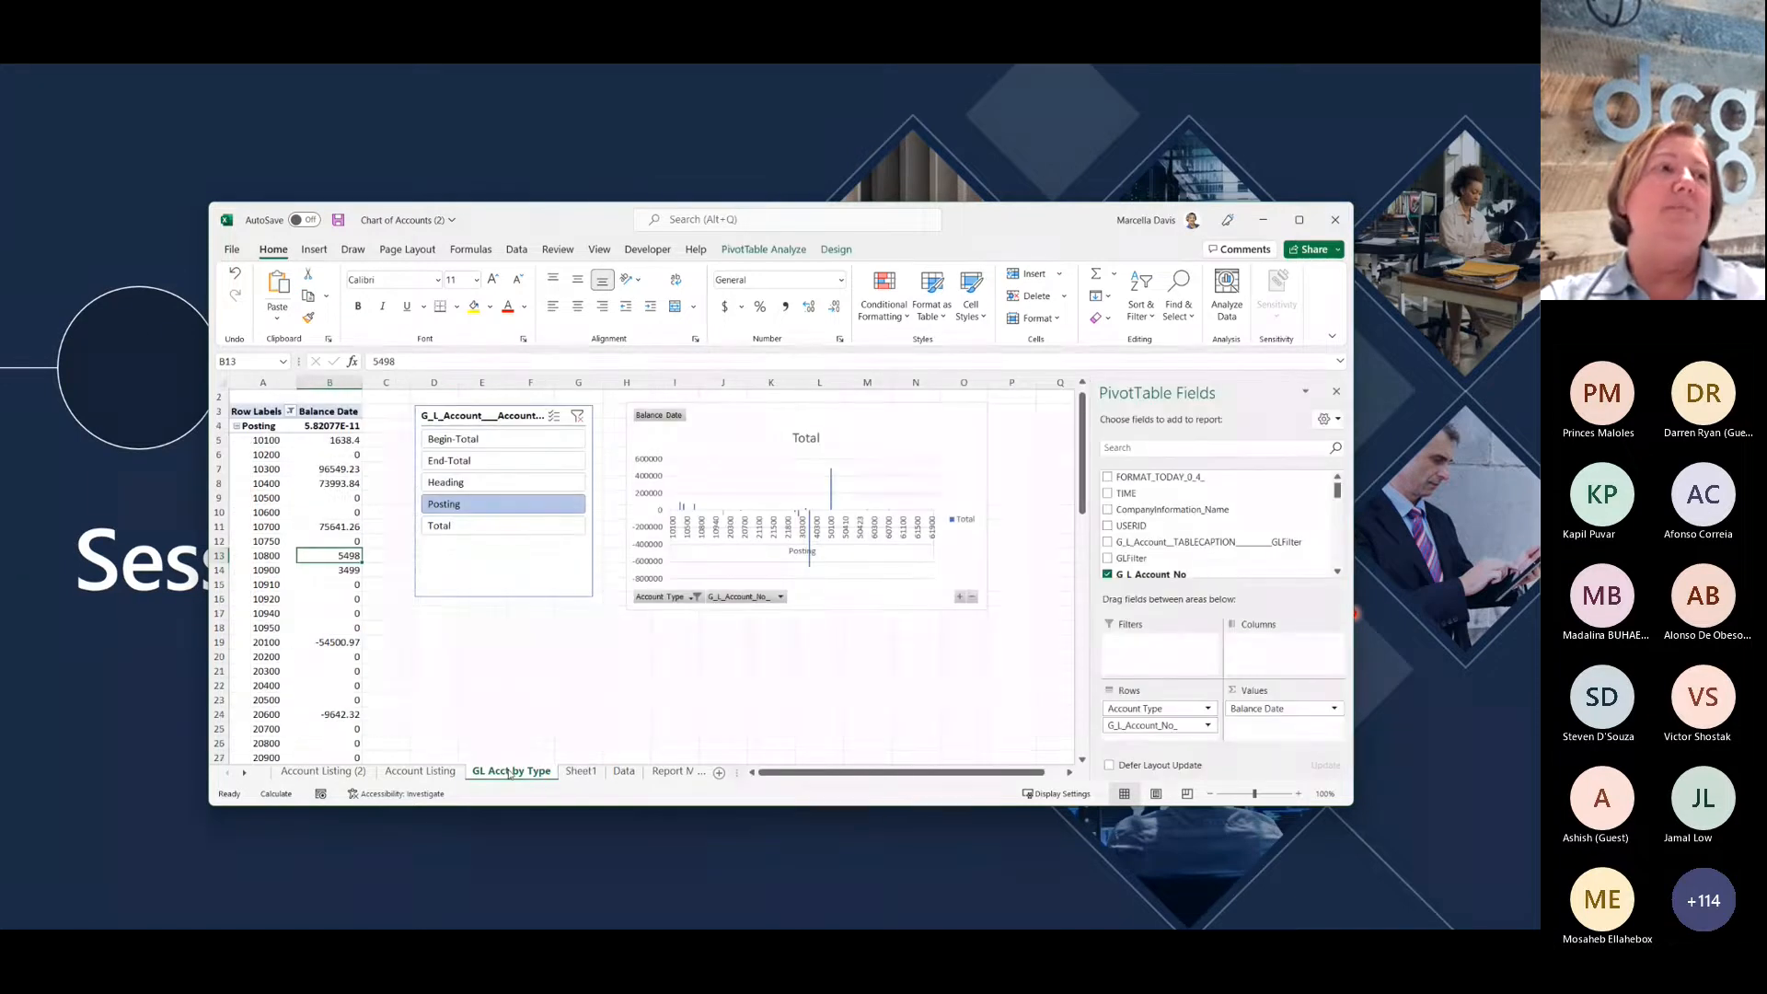
Step: Enter the month headings Sept 2022 in D1 and Oct 2022 in E1 of Sheet1
{"action": "left_click", "coordinate": [581, 772]}
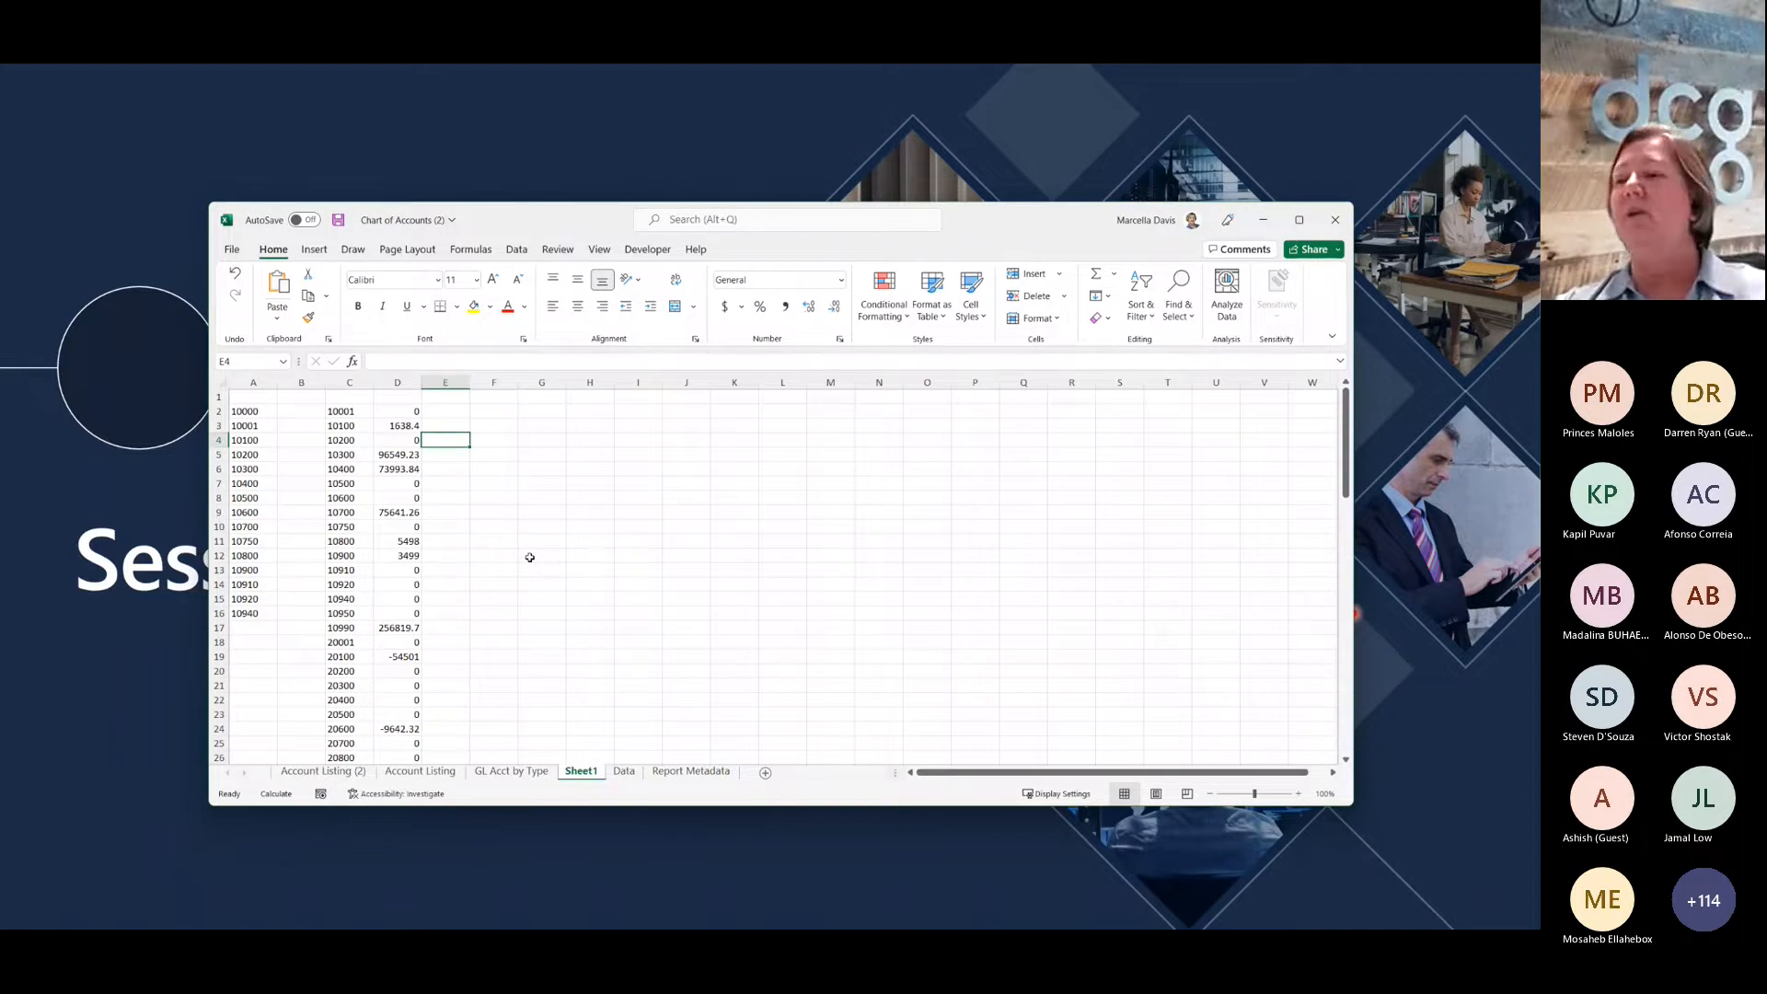
{"action": "left_click", "coordinate": [347, 397]}
{"action": "left_click", "coordinate": [386, 398]}
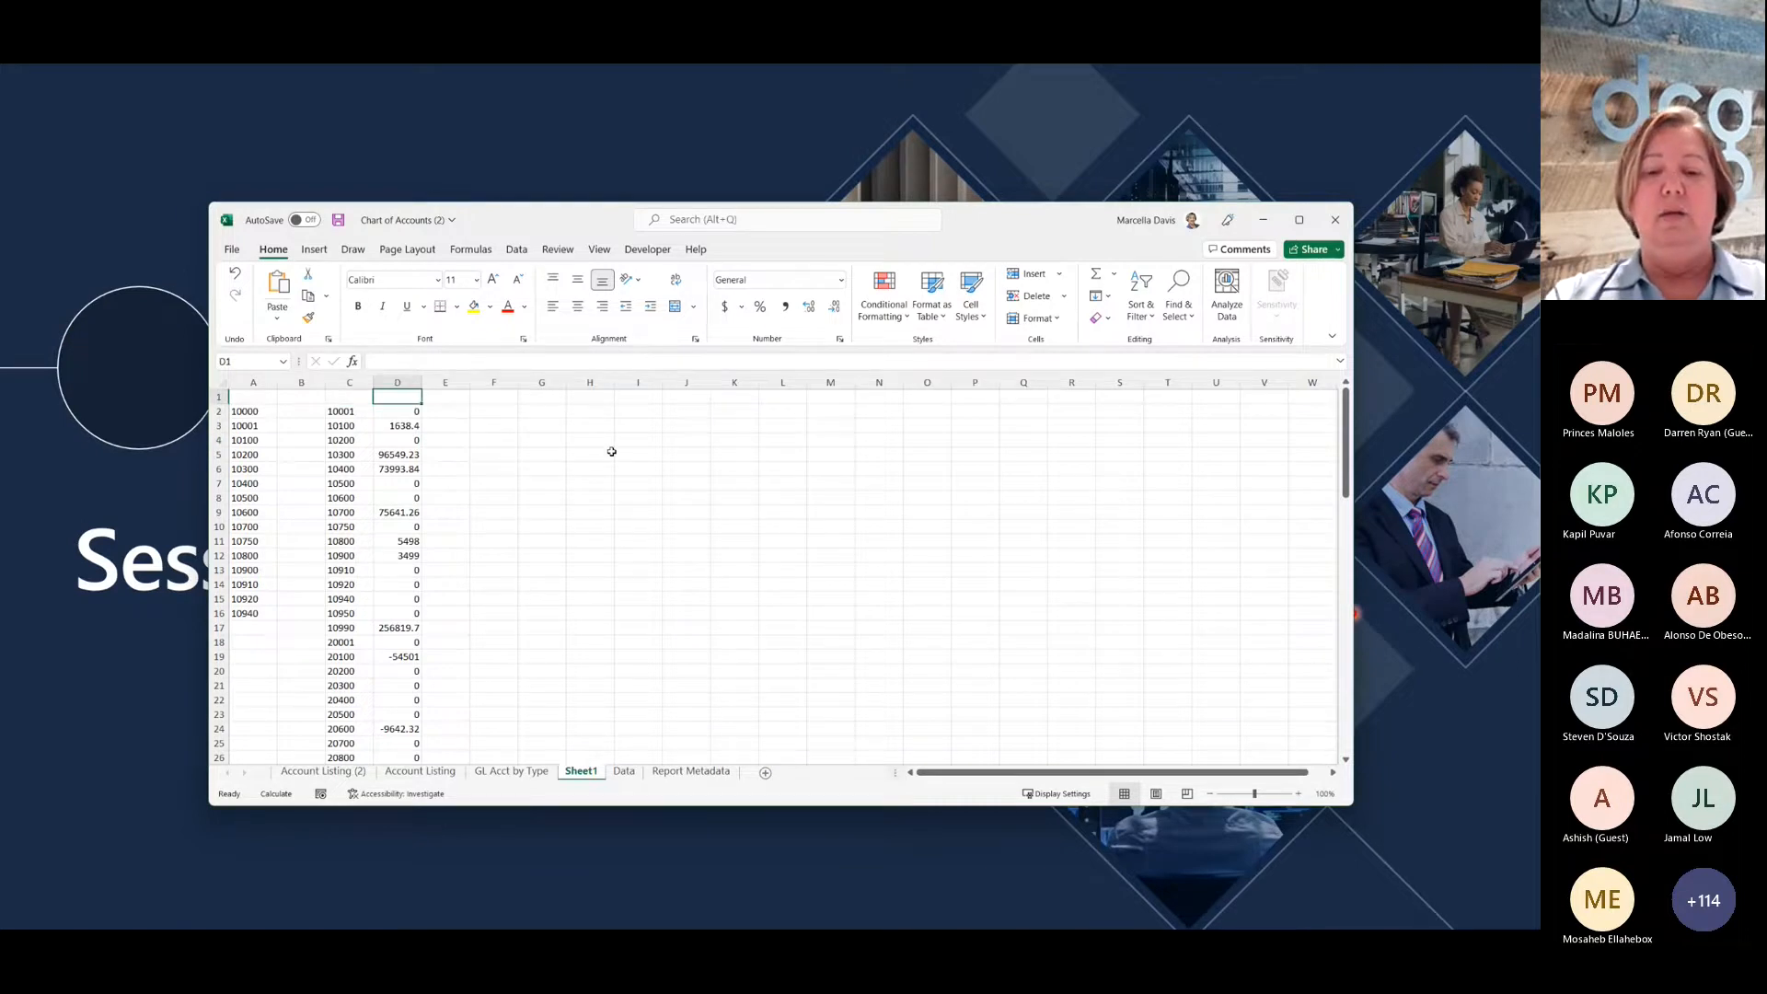
{"action": "type", "text": "Sept 2022"}
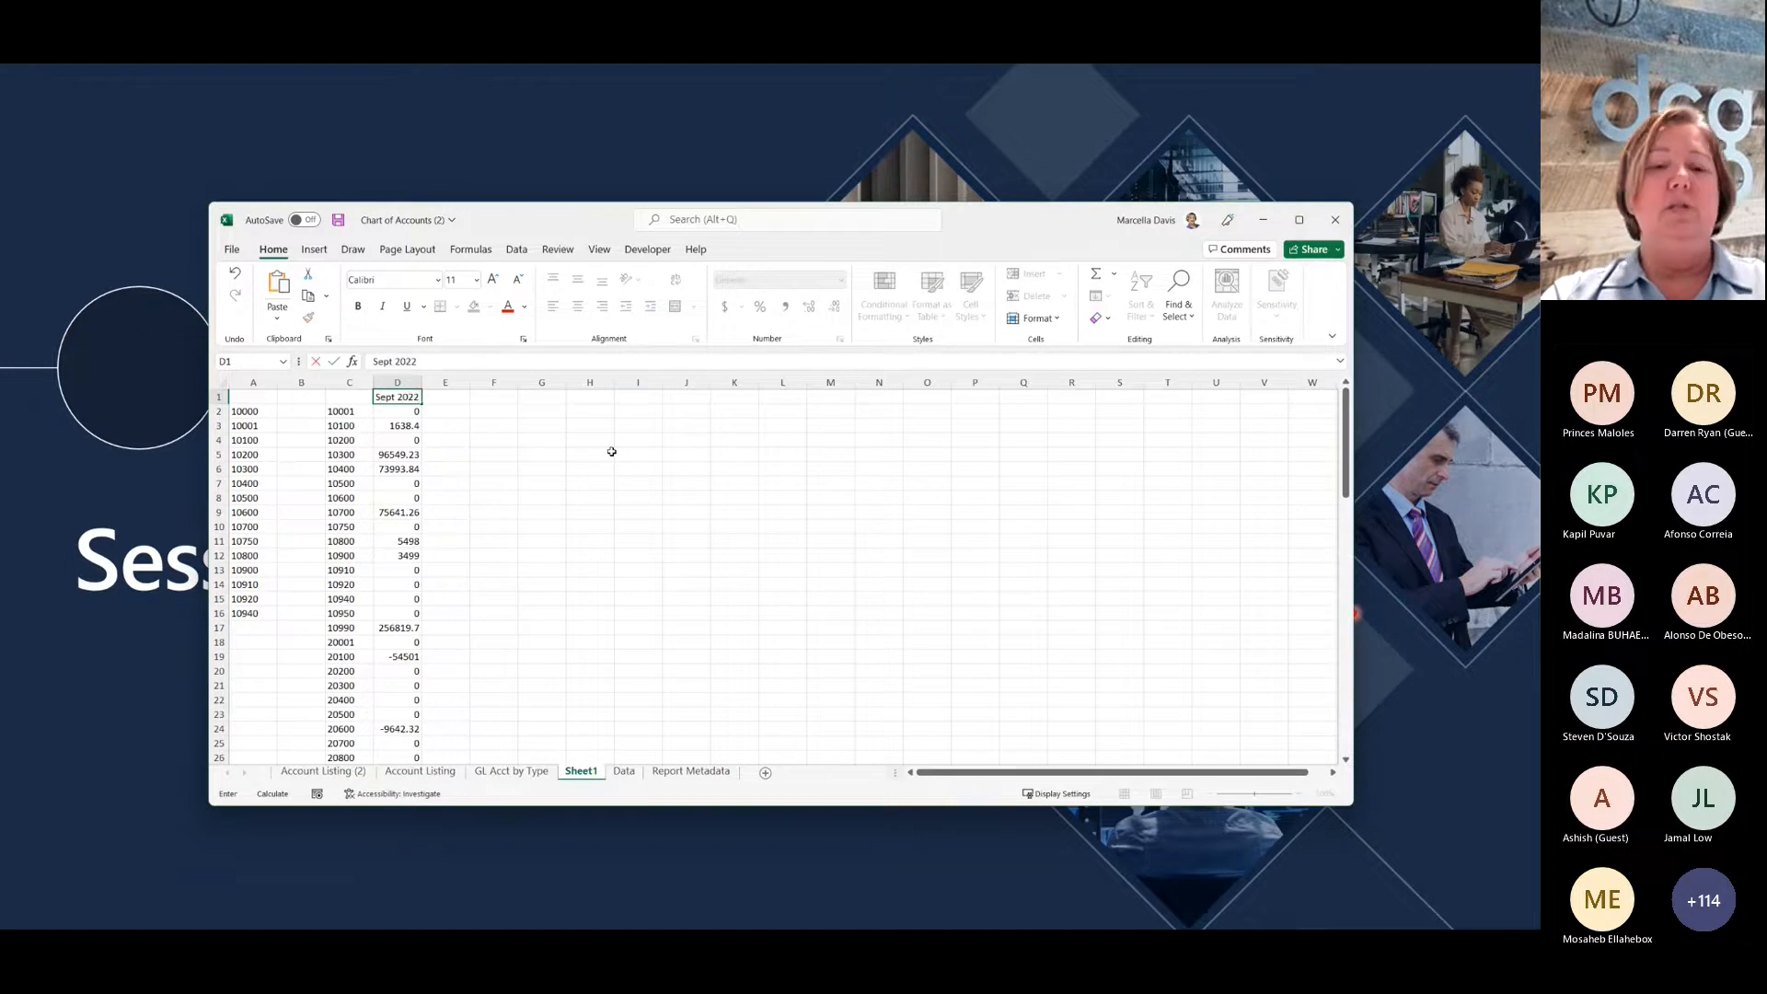
{"action": "key", "text": "Tab"}
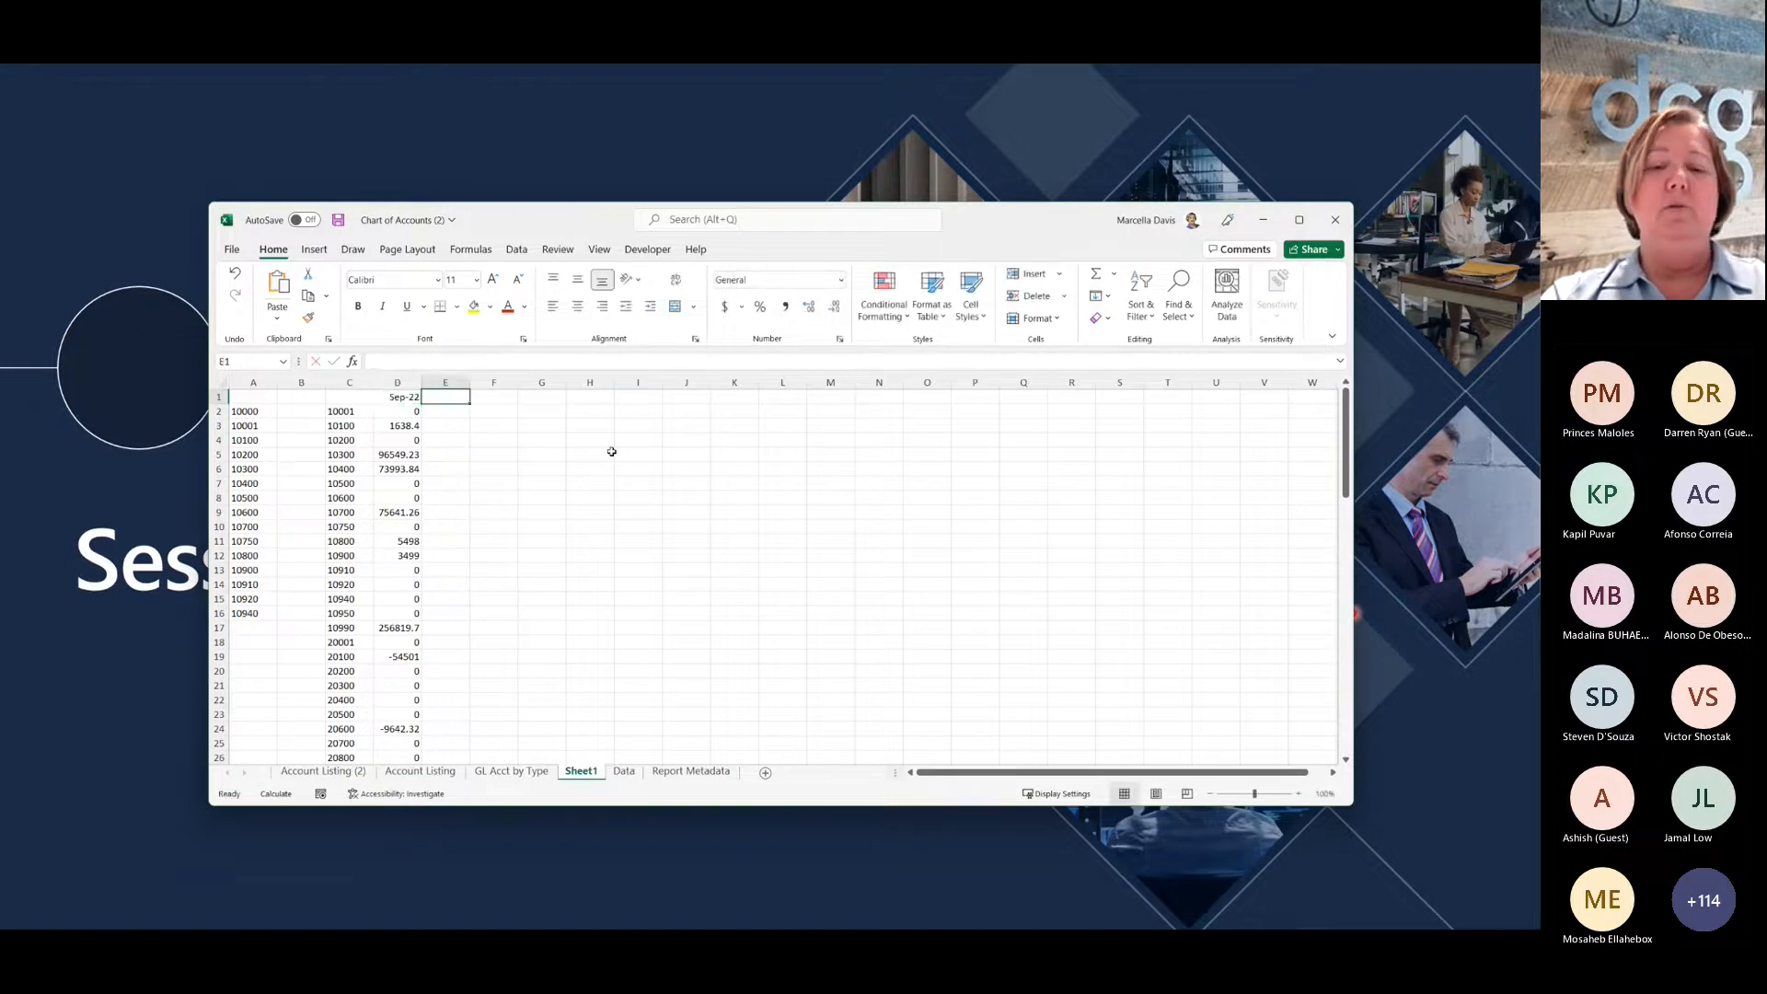
{"action": "type", "text": "Oct 2022"}
{"action": "key", "text": "Tab"}
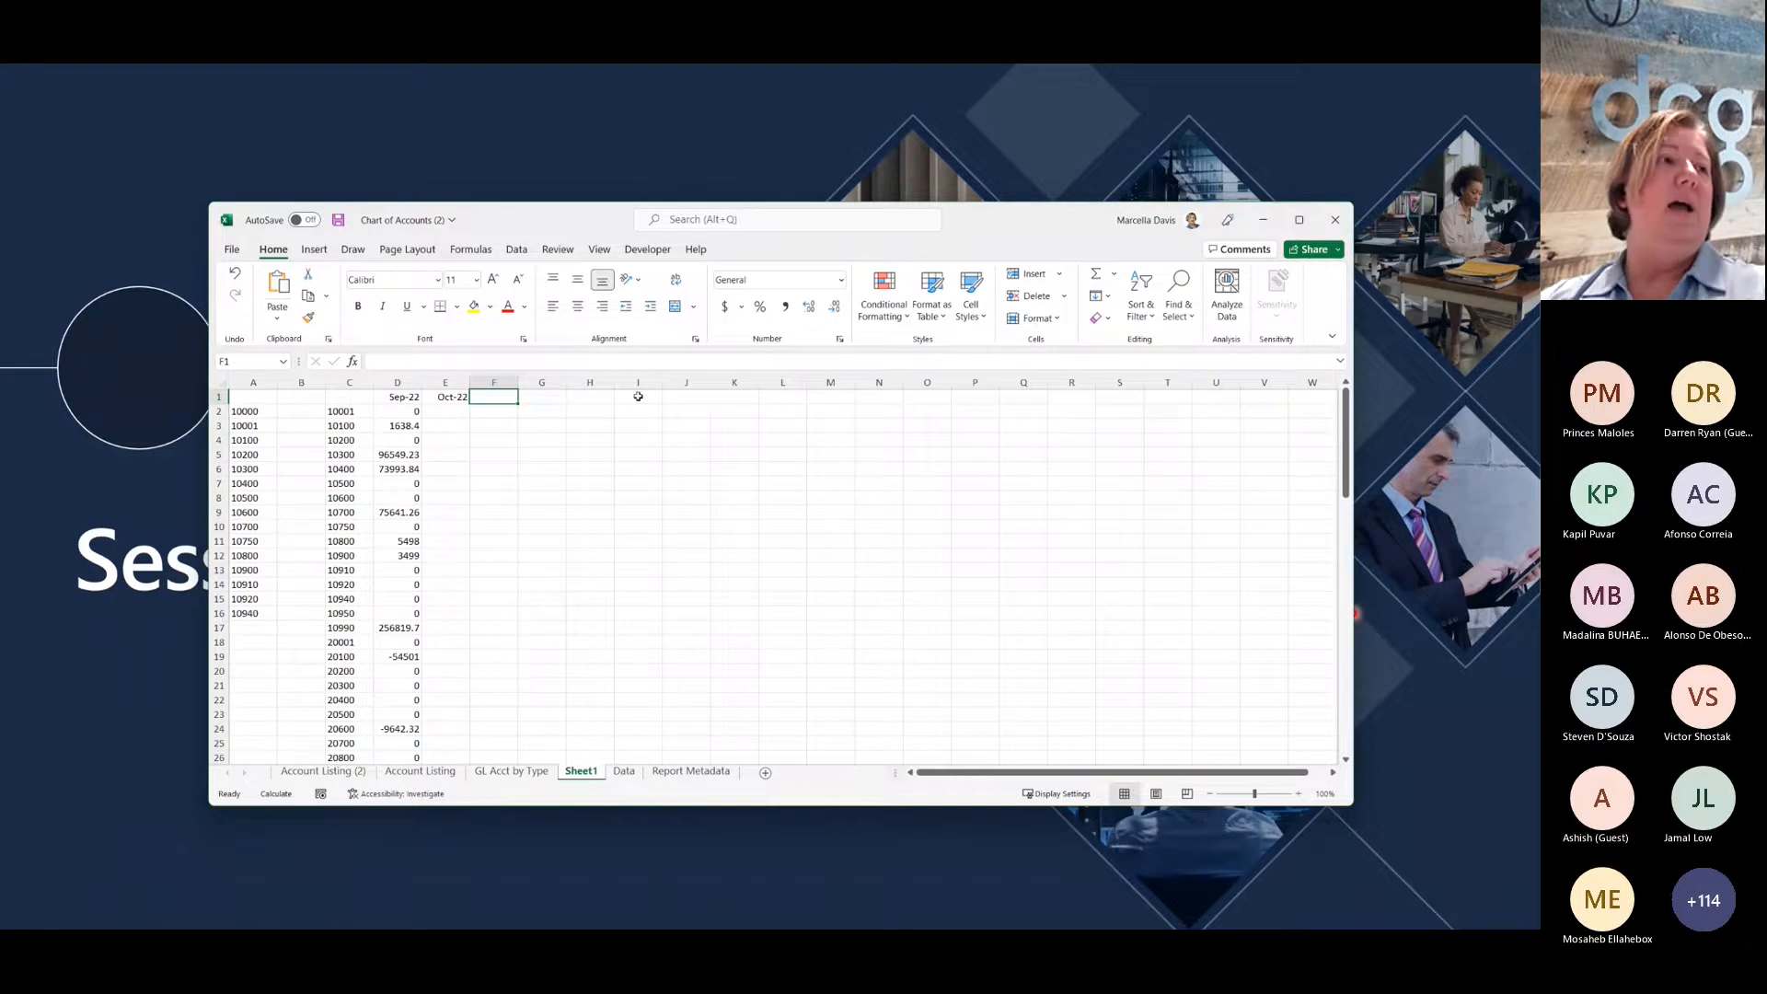
Step: Give the G_L_Account_No_ row field of the GL Acct by Type pivot table the custom name G/L Account
{"action": "left_click", "coordinate": [535, 774]}
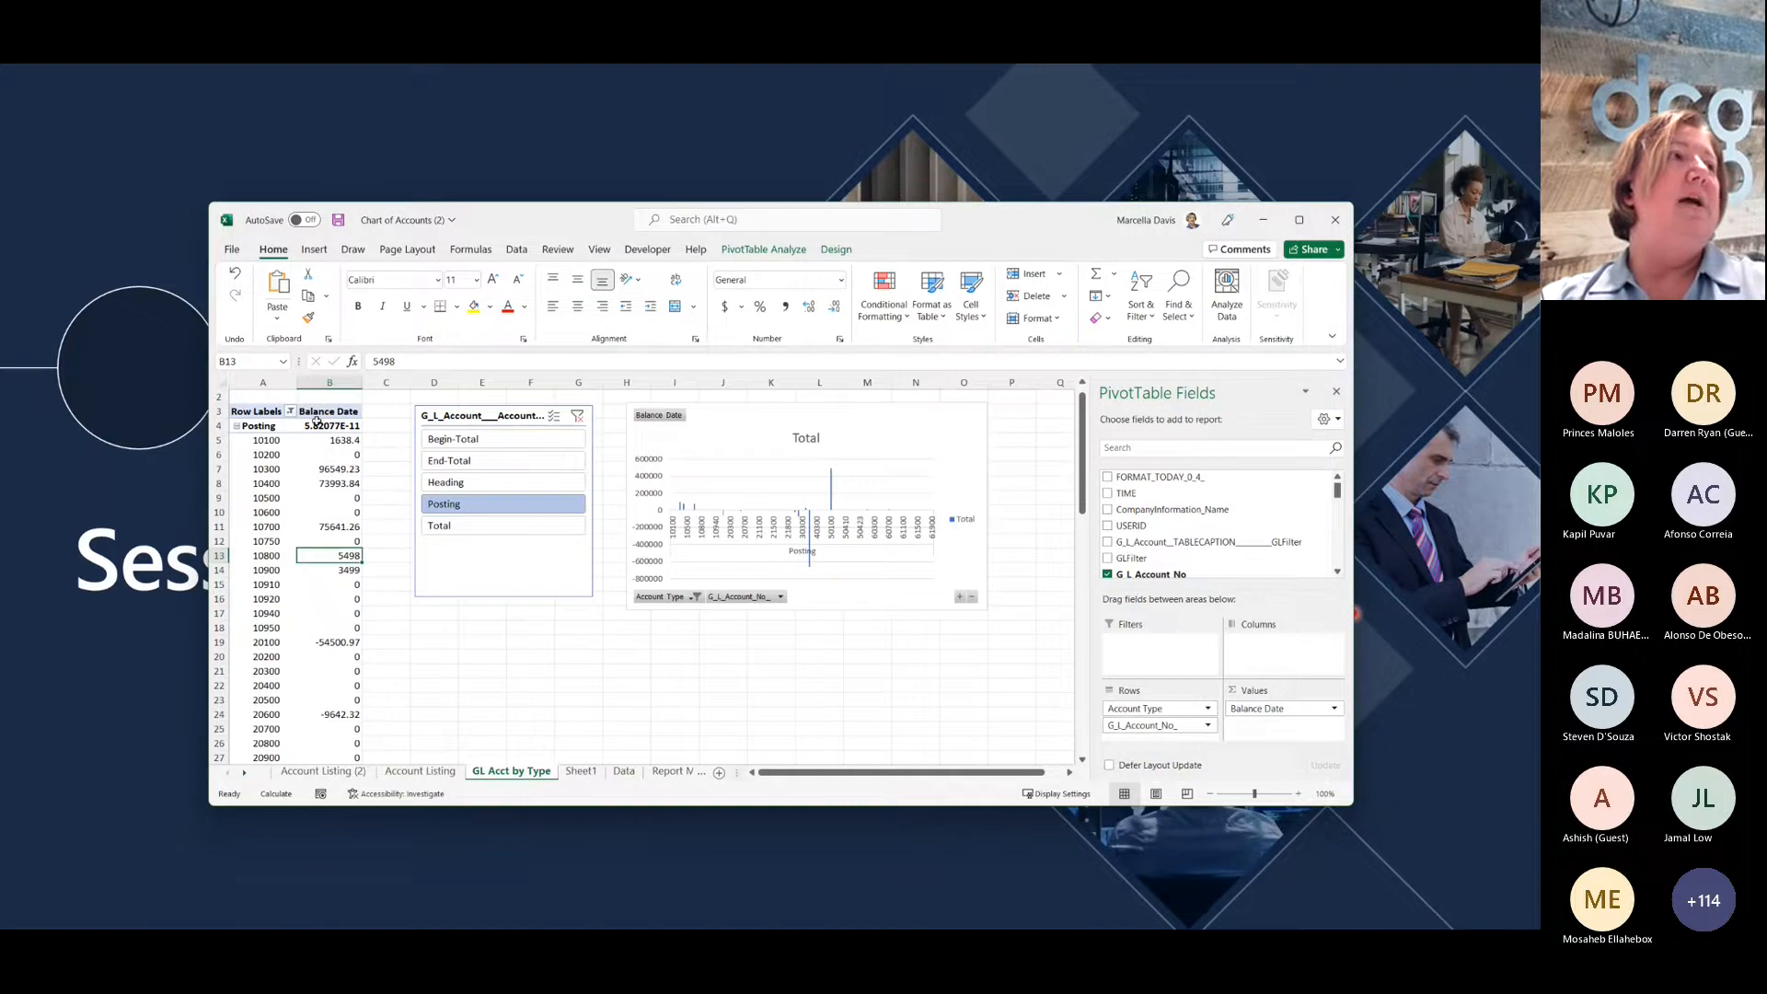
{"action": "left_click_drag", "start_coordinate": [360, 386], "coordinate": [395, 386]}
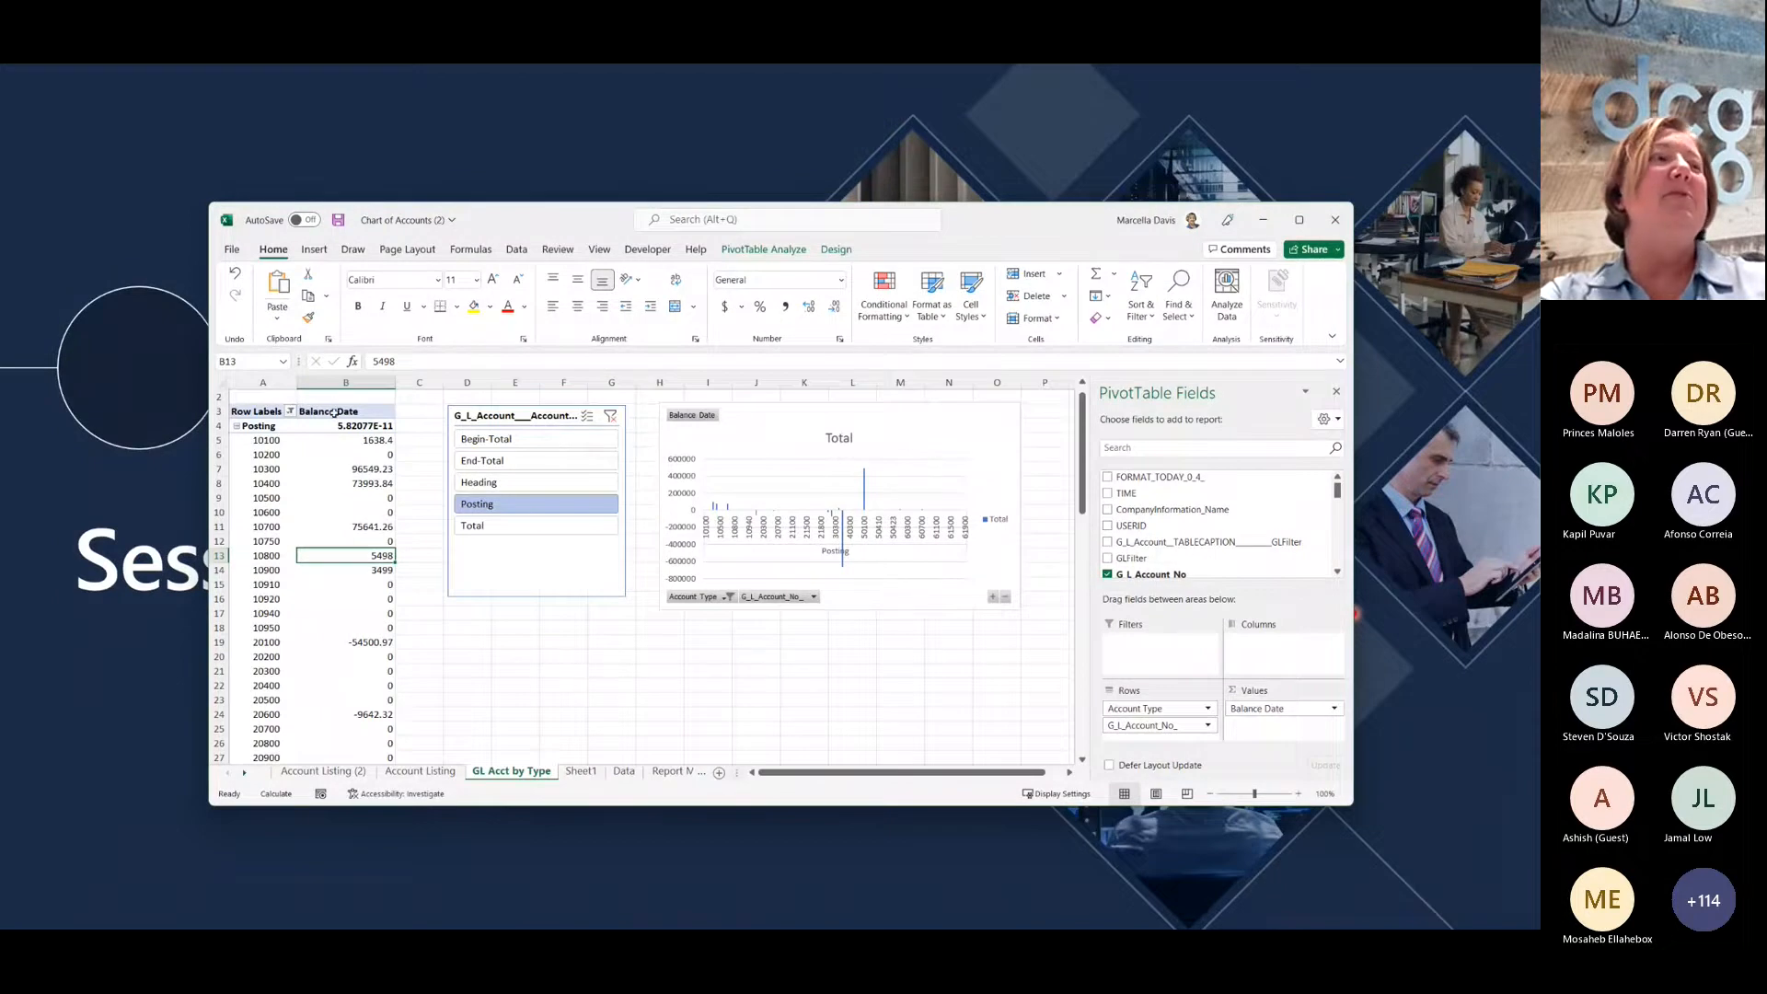
{"action": "left_click", "coordinate": [1147, 727]}
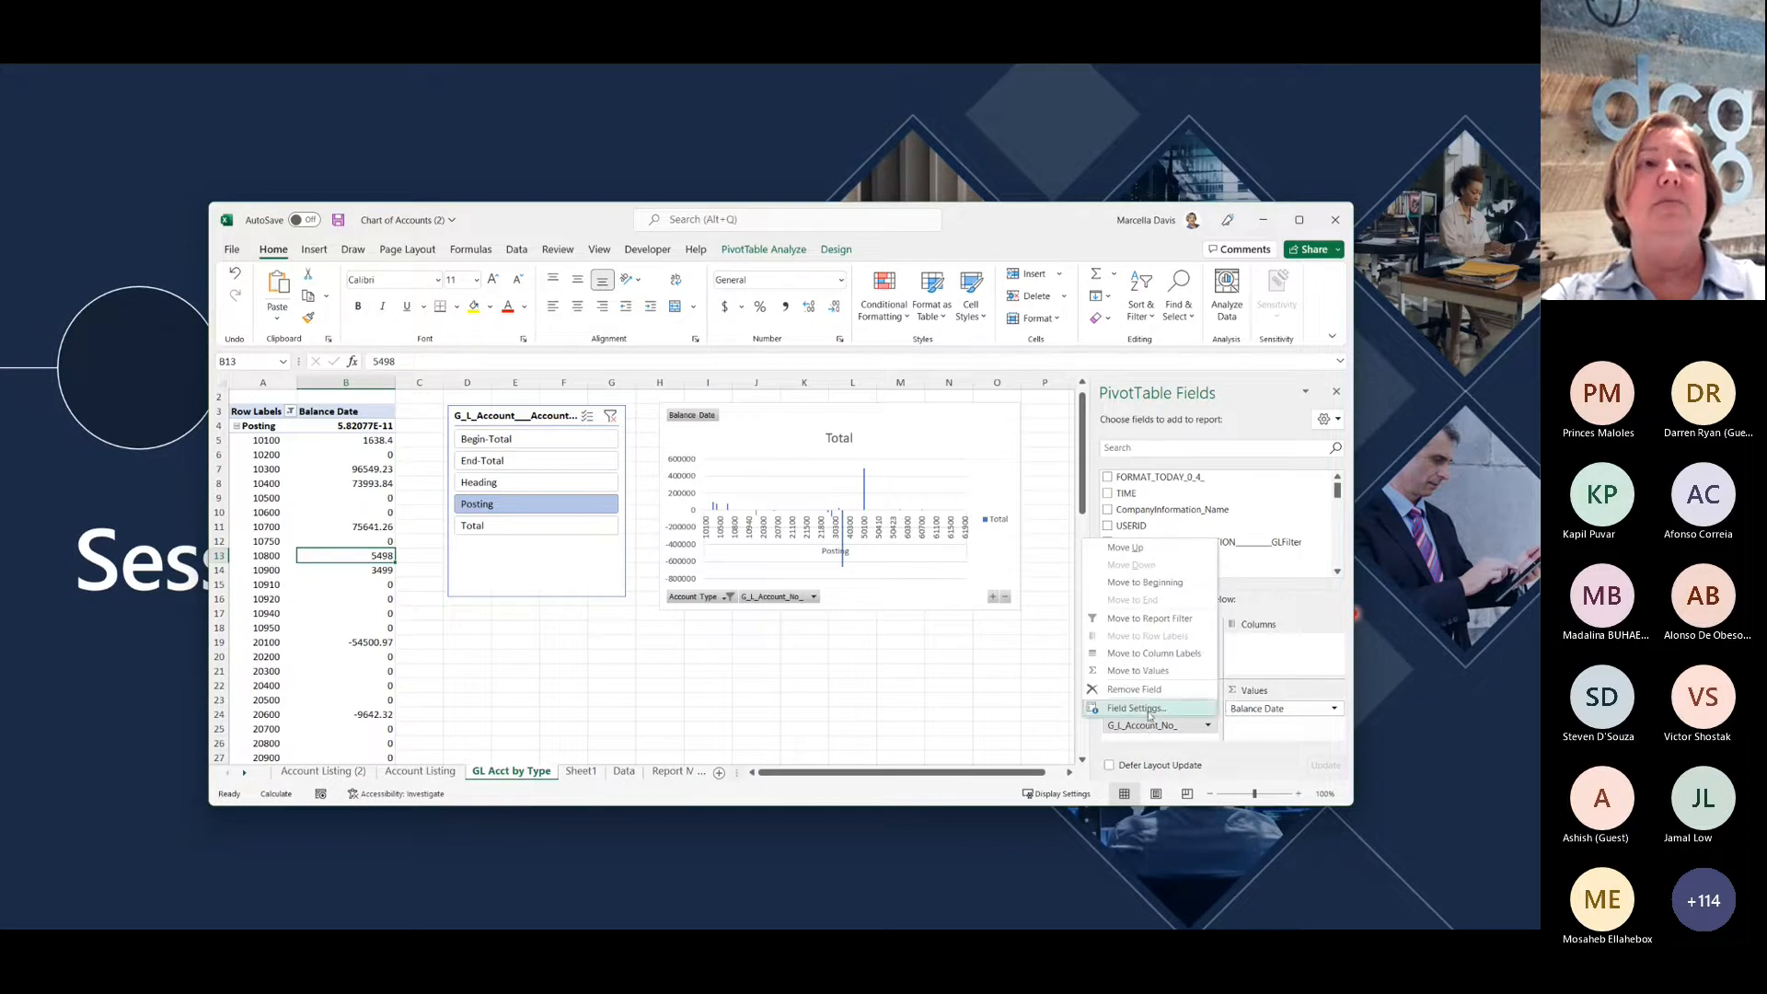
{"action": "left_click", "coordinate": [1138, 709]}
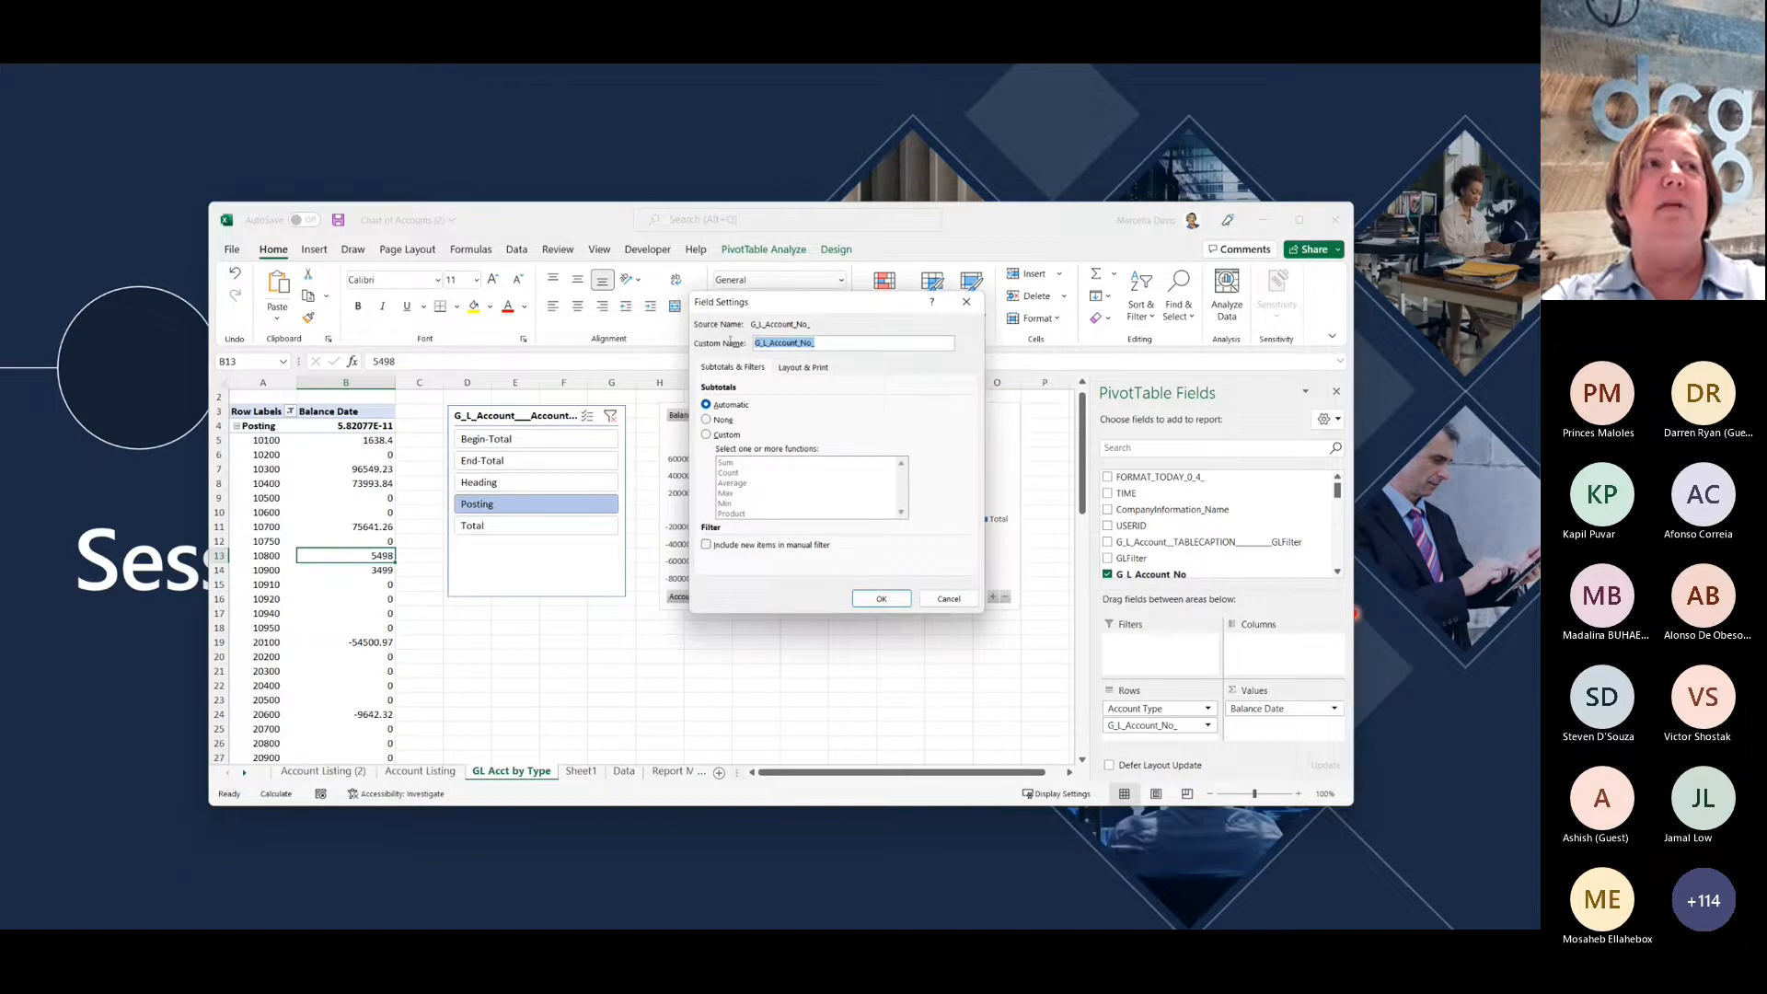
{"action": "type", "text": "G"}
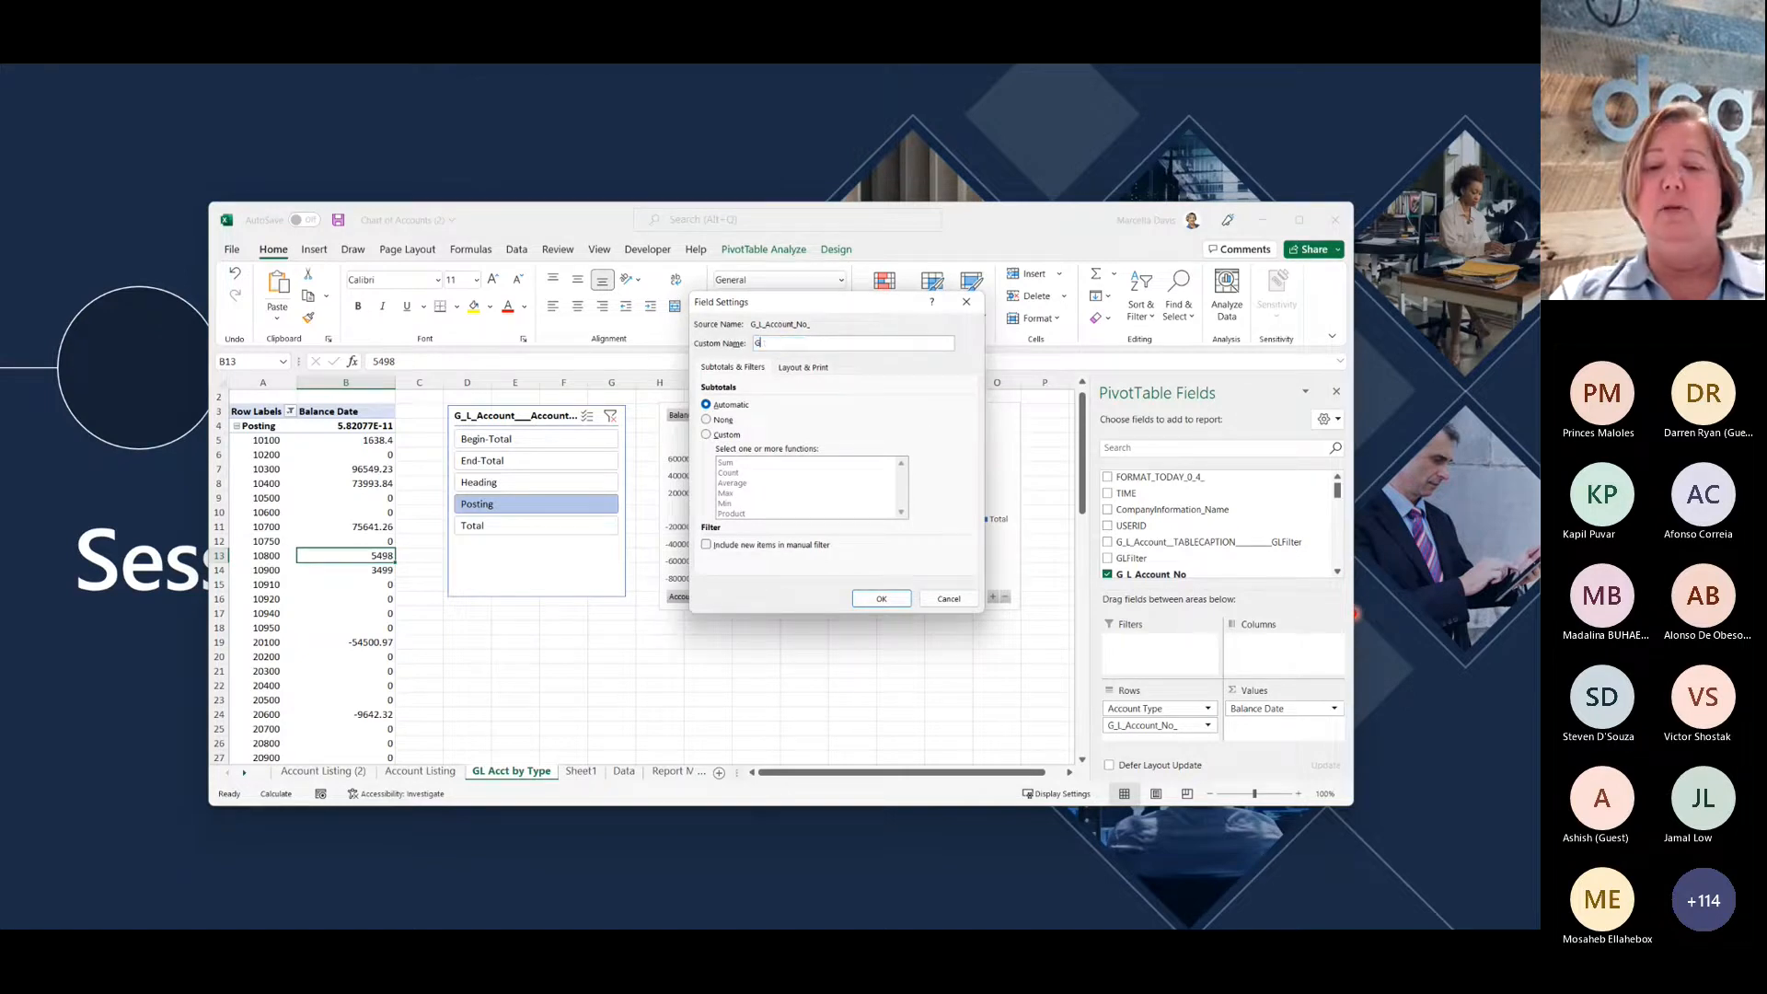
{"action": "type", "text": "/L Account"}
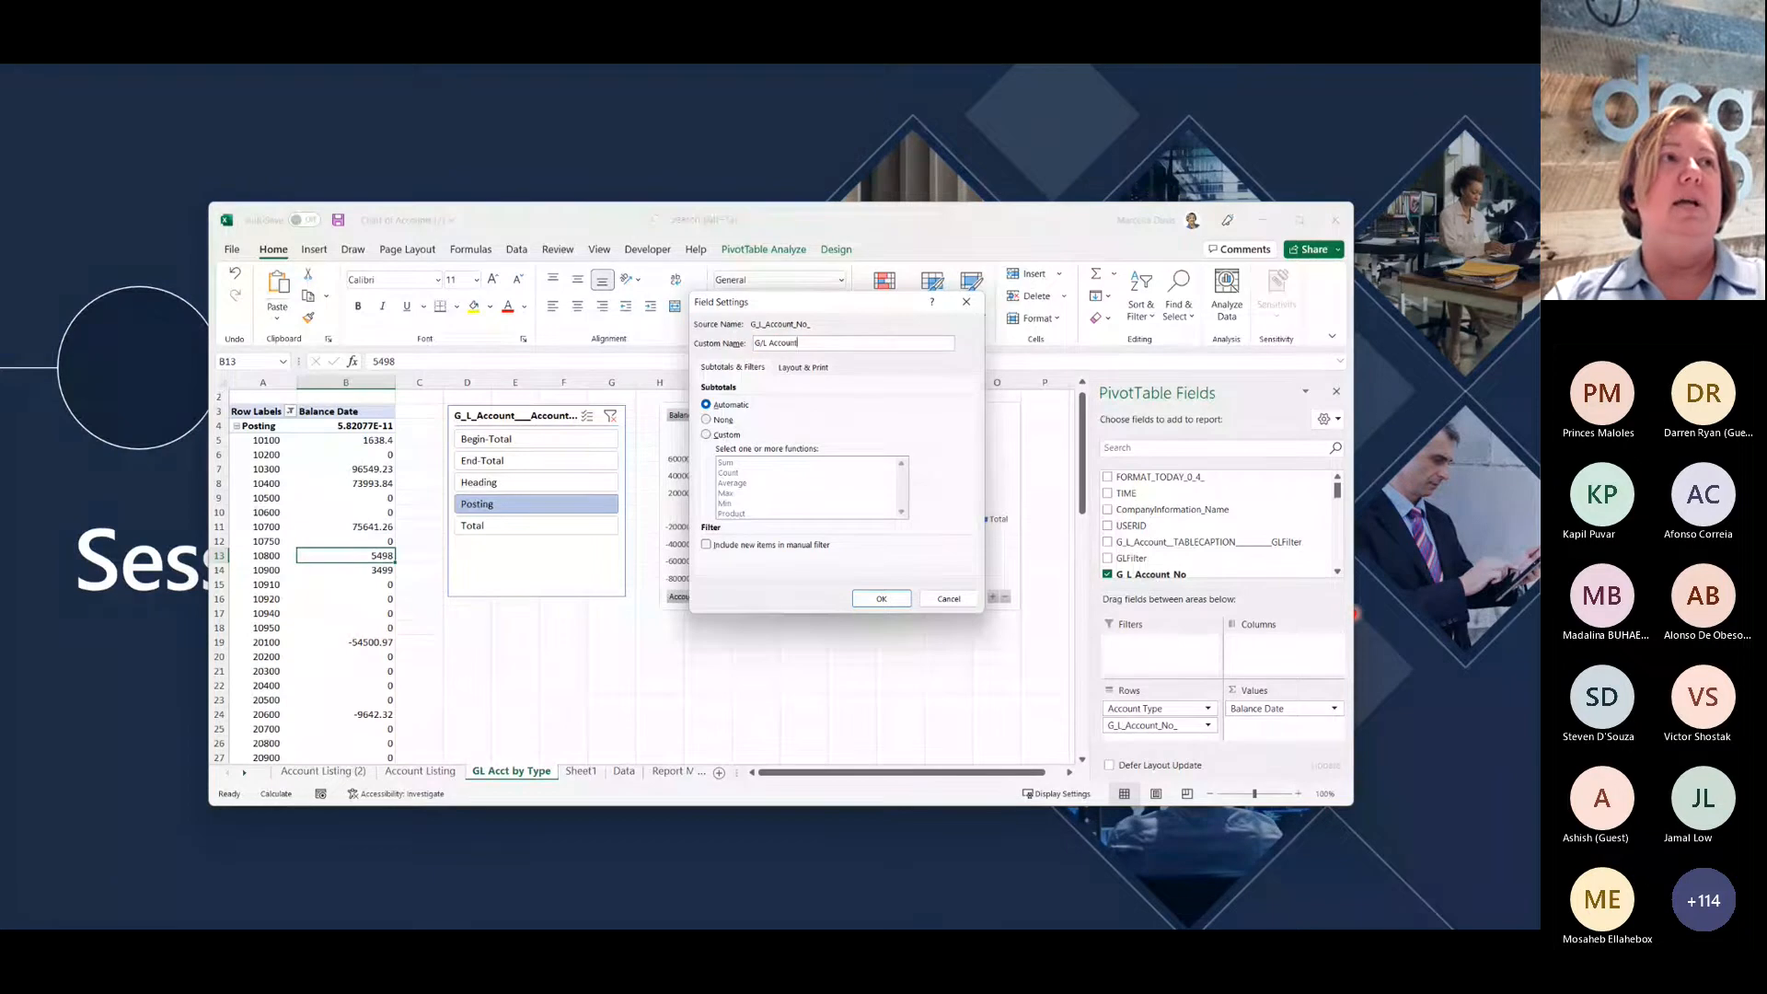
{"action": "left_click", "coordinate": [882, 603]}
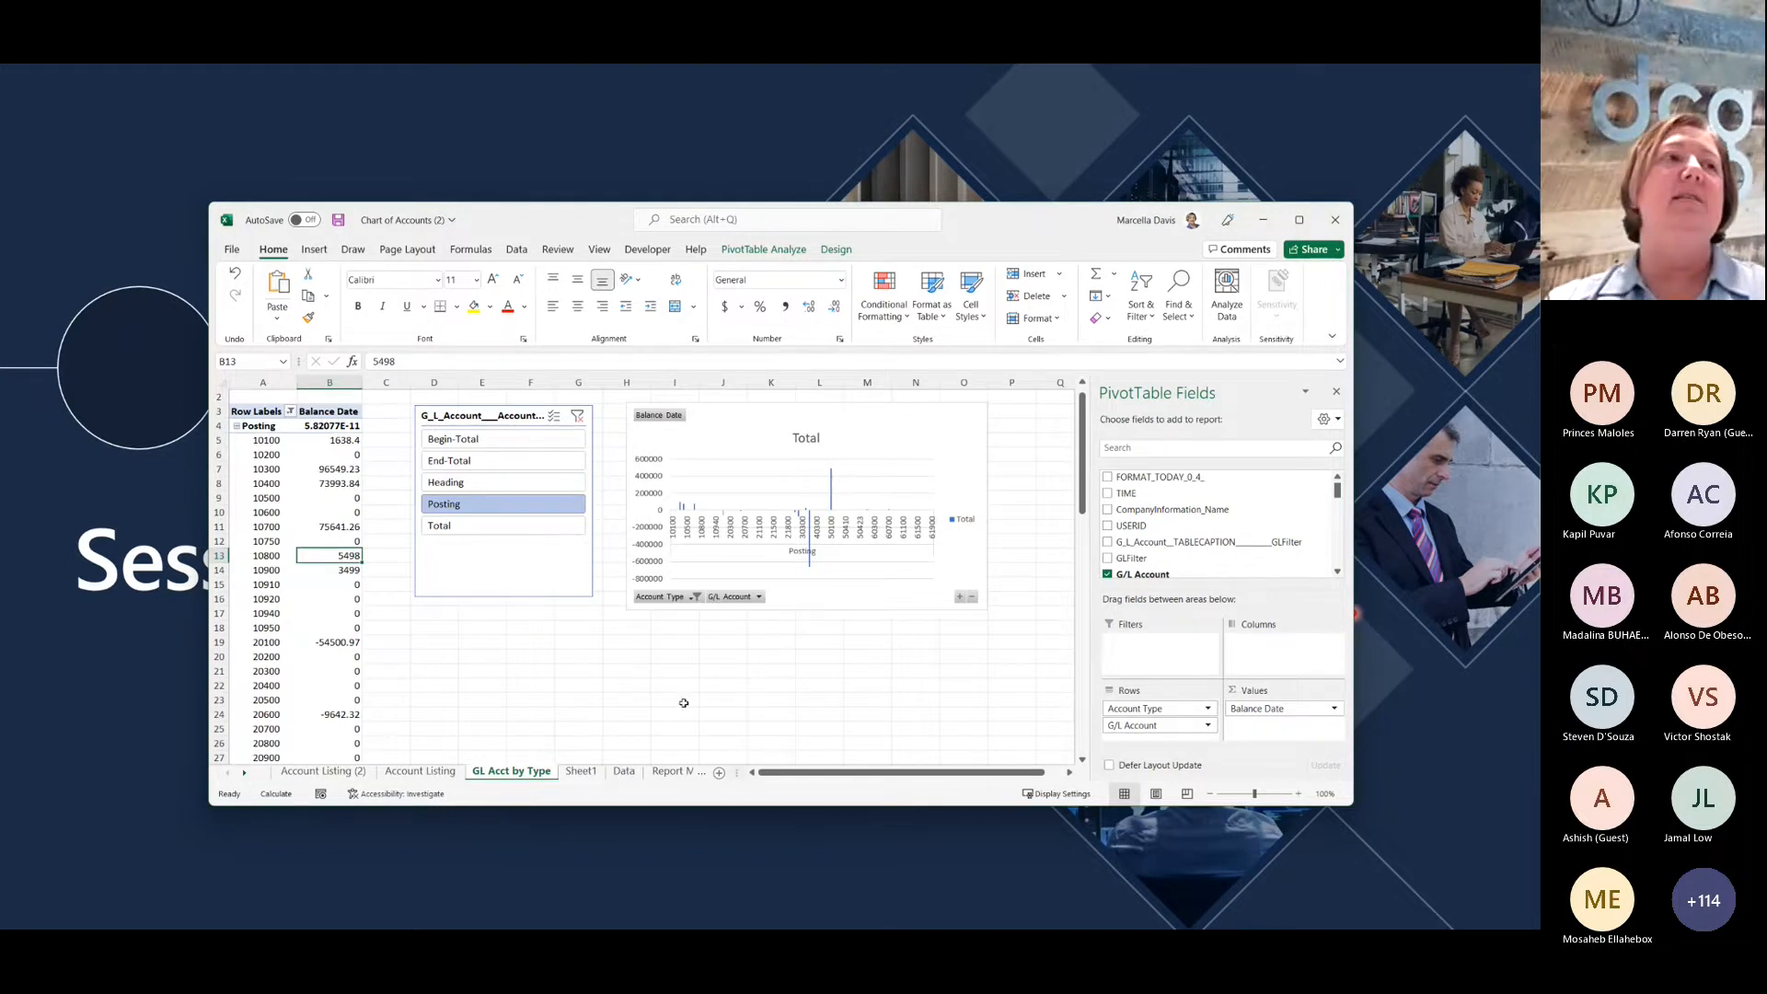
Step: Examine the Data sheet's columns from the report date through the account number, name, type and totaling columns
{"action": "left_click", "coordinate": [624, 771]}
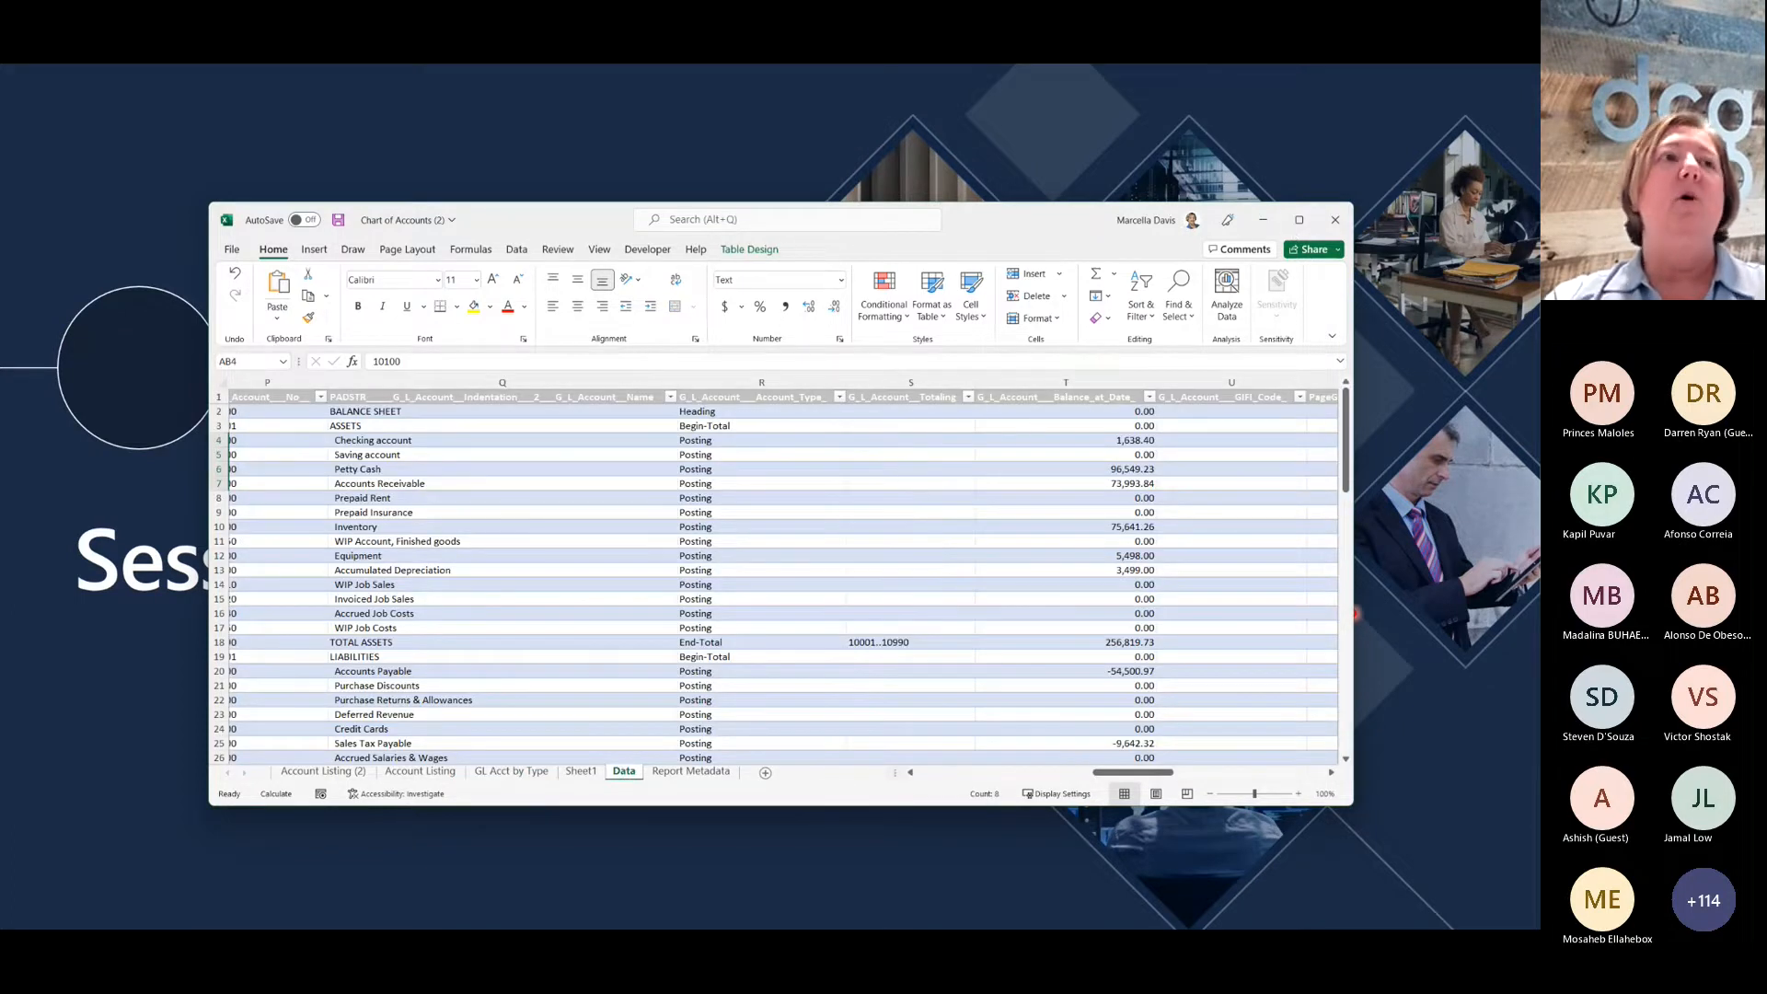
{"action": "left_click_drag", "start_coordinate": [1108, 776], "coordinate": [916, 775]}
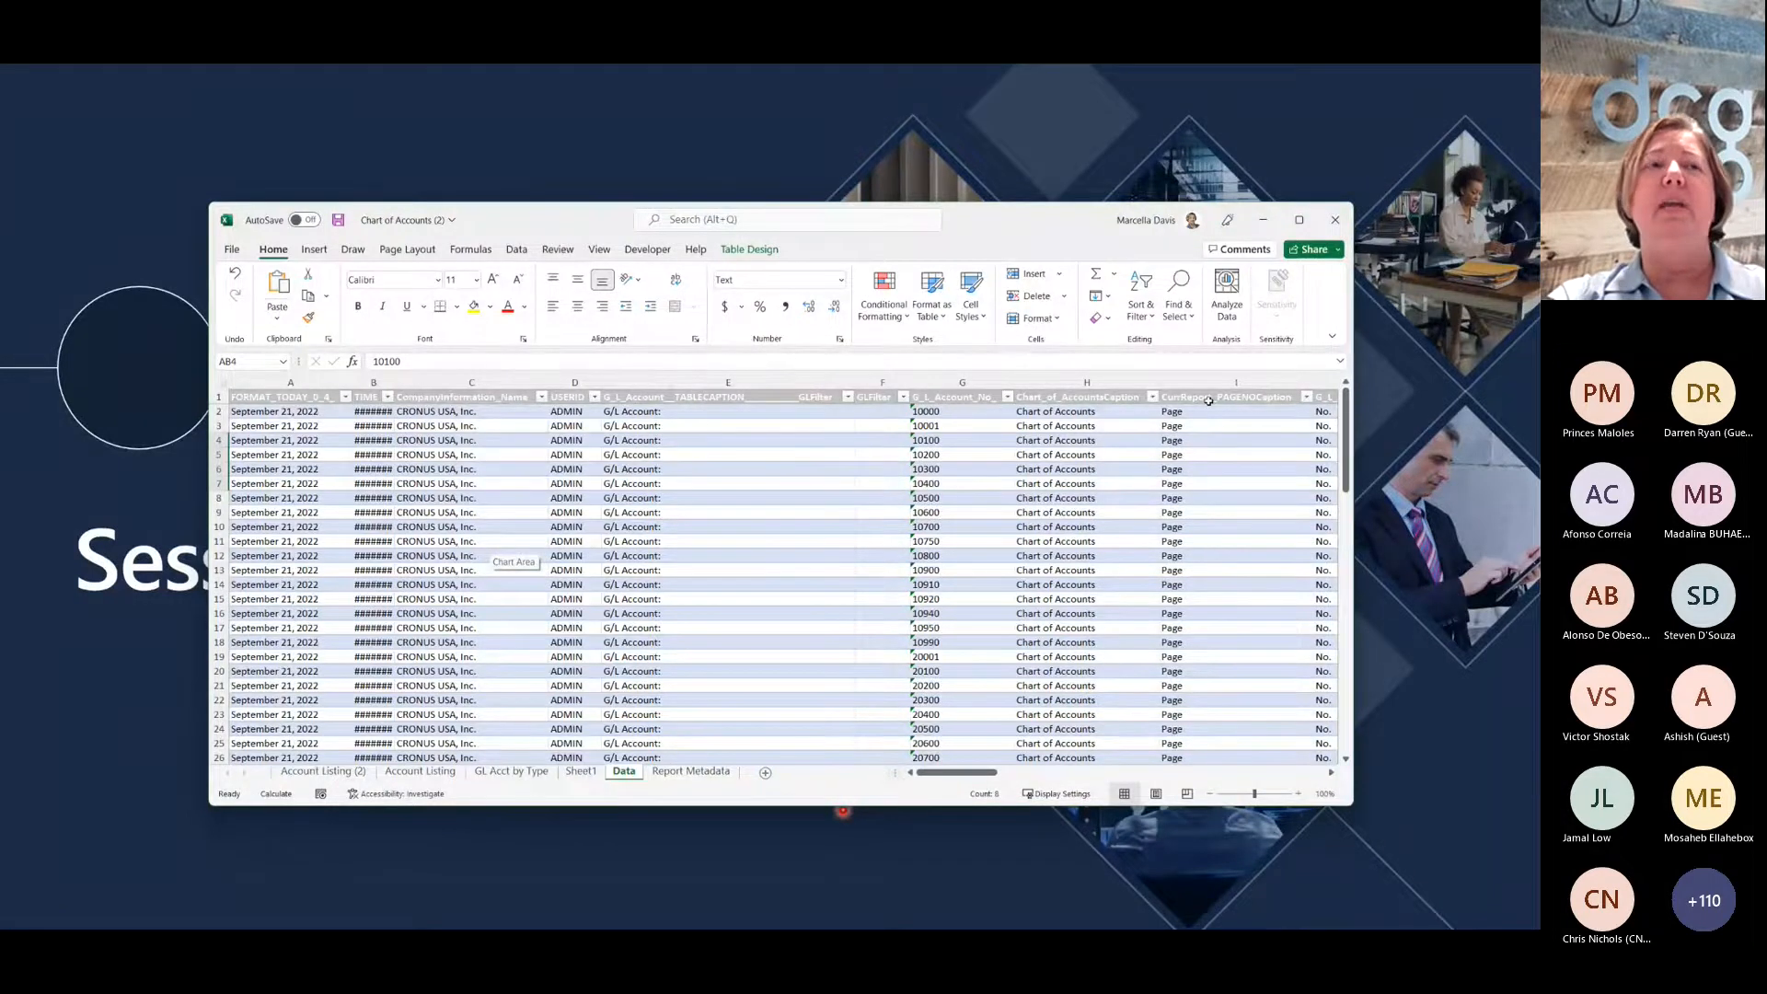
{"action": "left_click_drag", "start_coordinate": [975, 771], "coordinate": [1074, 781]}
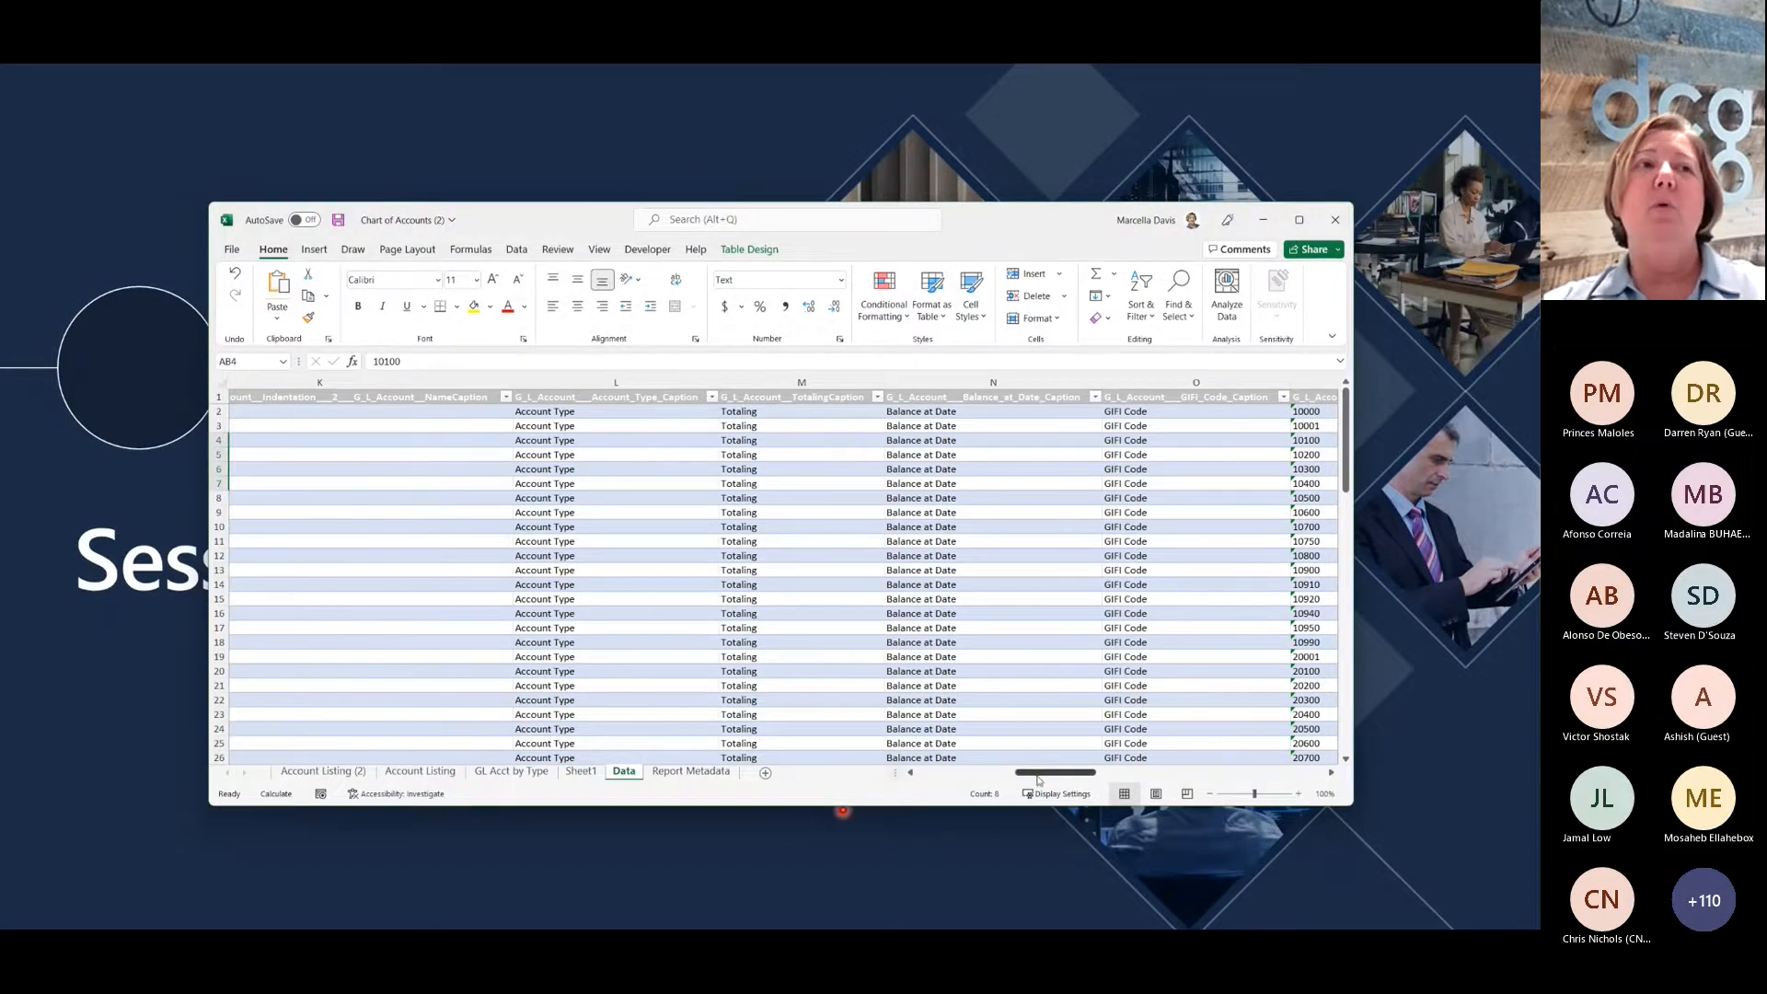
{"action": "left_click_drag", "start_coordinate": [1038, 775], "coordinate": [1098, 775]}
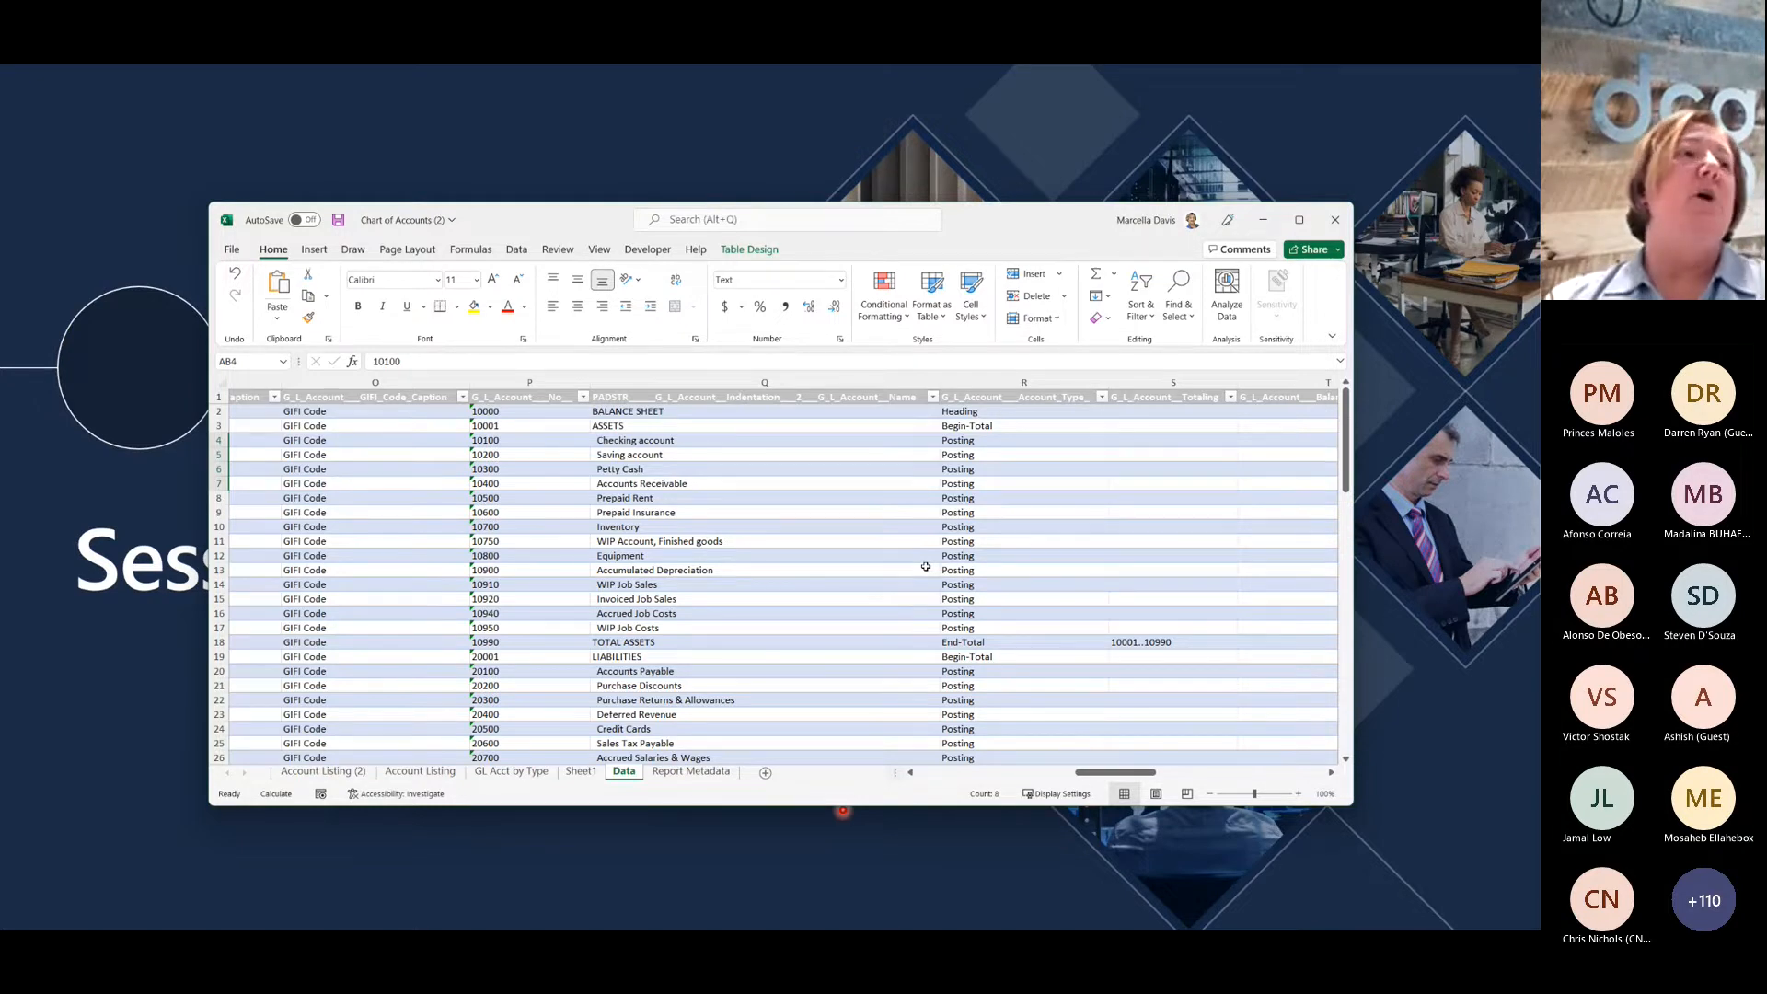
Step: Hide the Data and Report Metadata sheets and show the GL Acct by Type sheet
{"action": "right_click", "coordinate": [644, 771]}
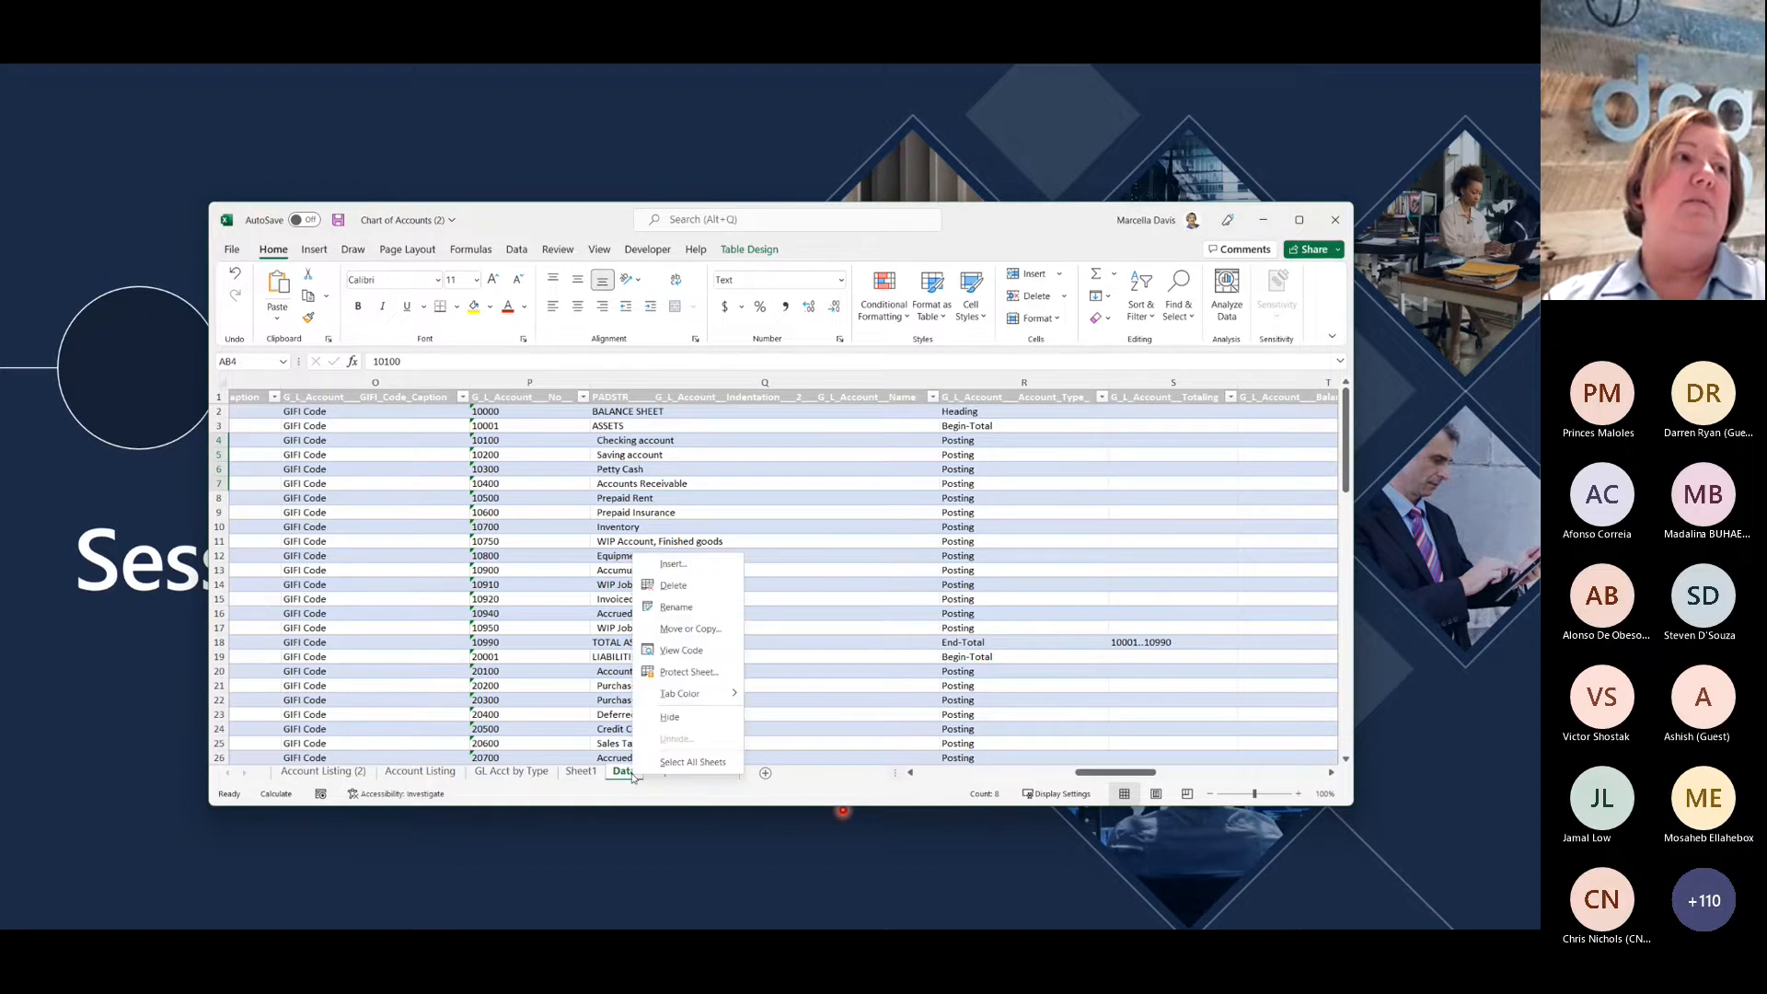
{"action": "left_click", "coordinate": [669, 720]}
{"action": "right_click", "coordinate": [651, 773]}
{"action": "left_click", "coordinate": [683, 721]}
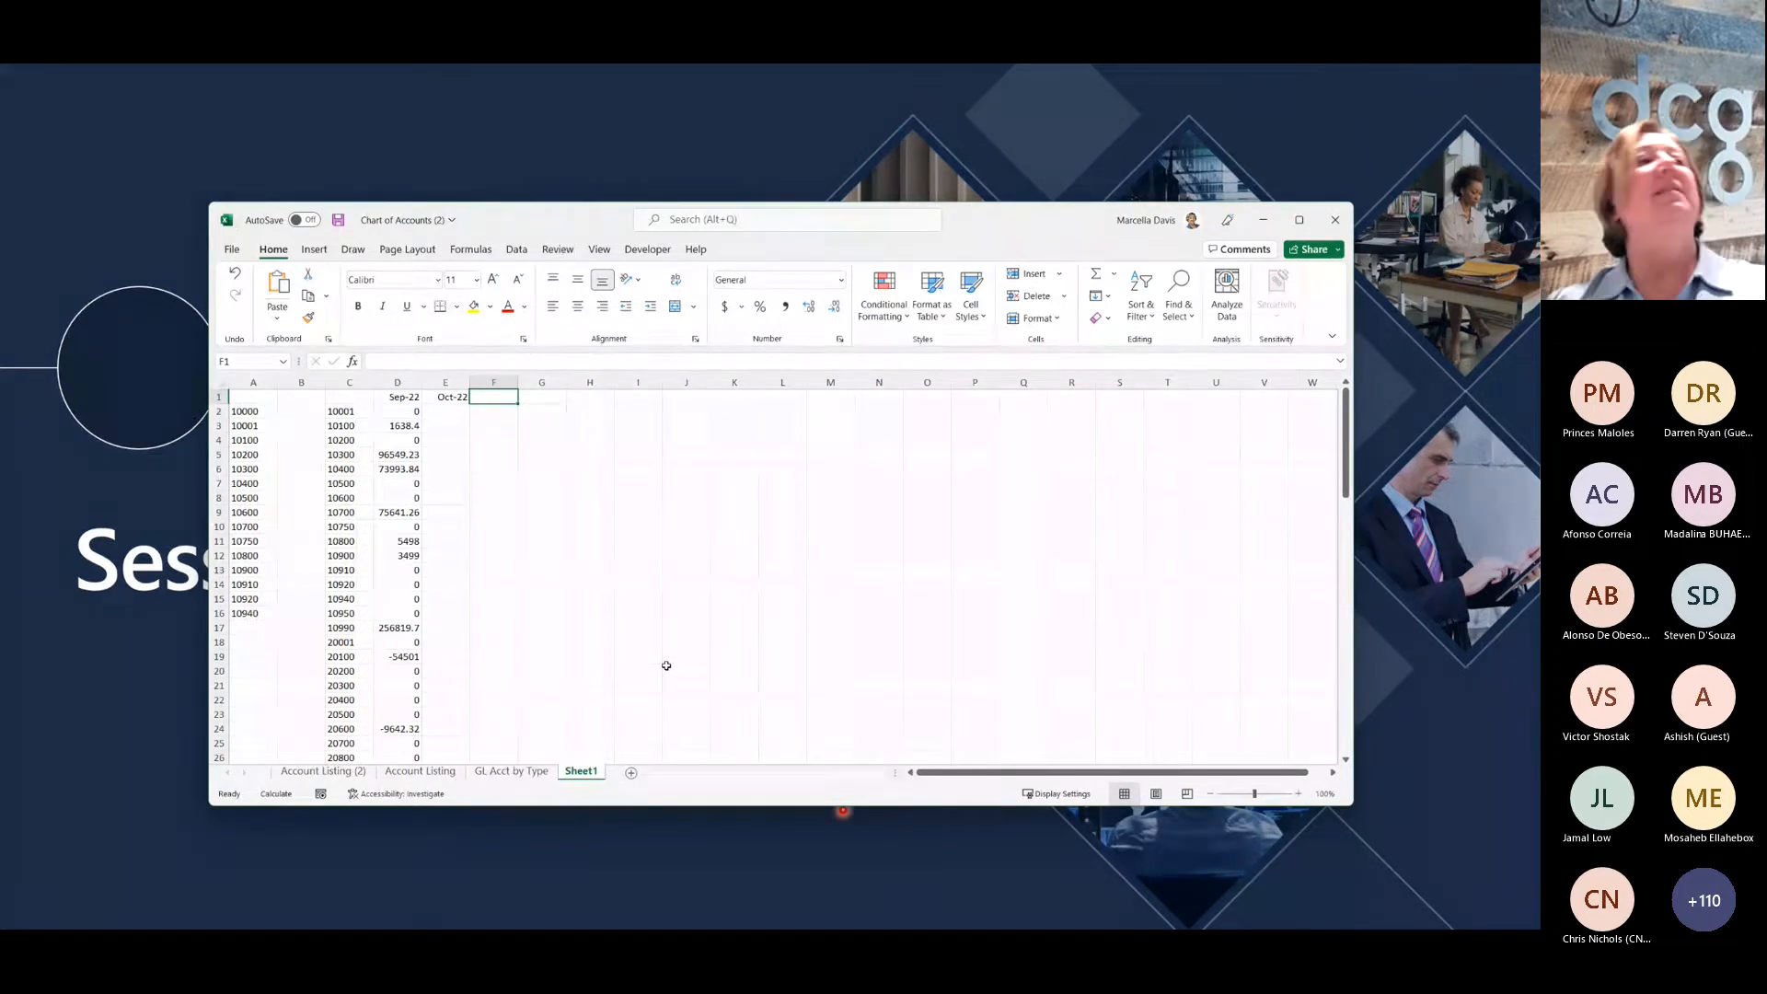
{"action": "left_click", "coordinate": [512, 771]}
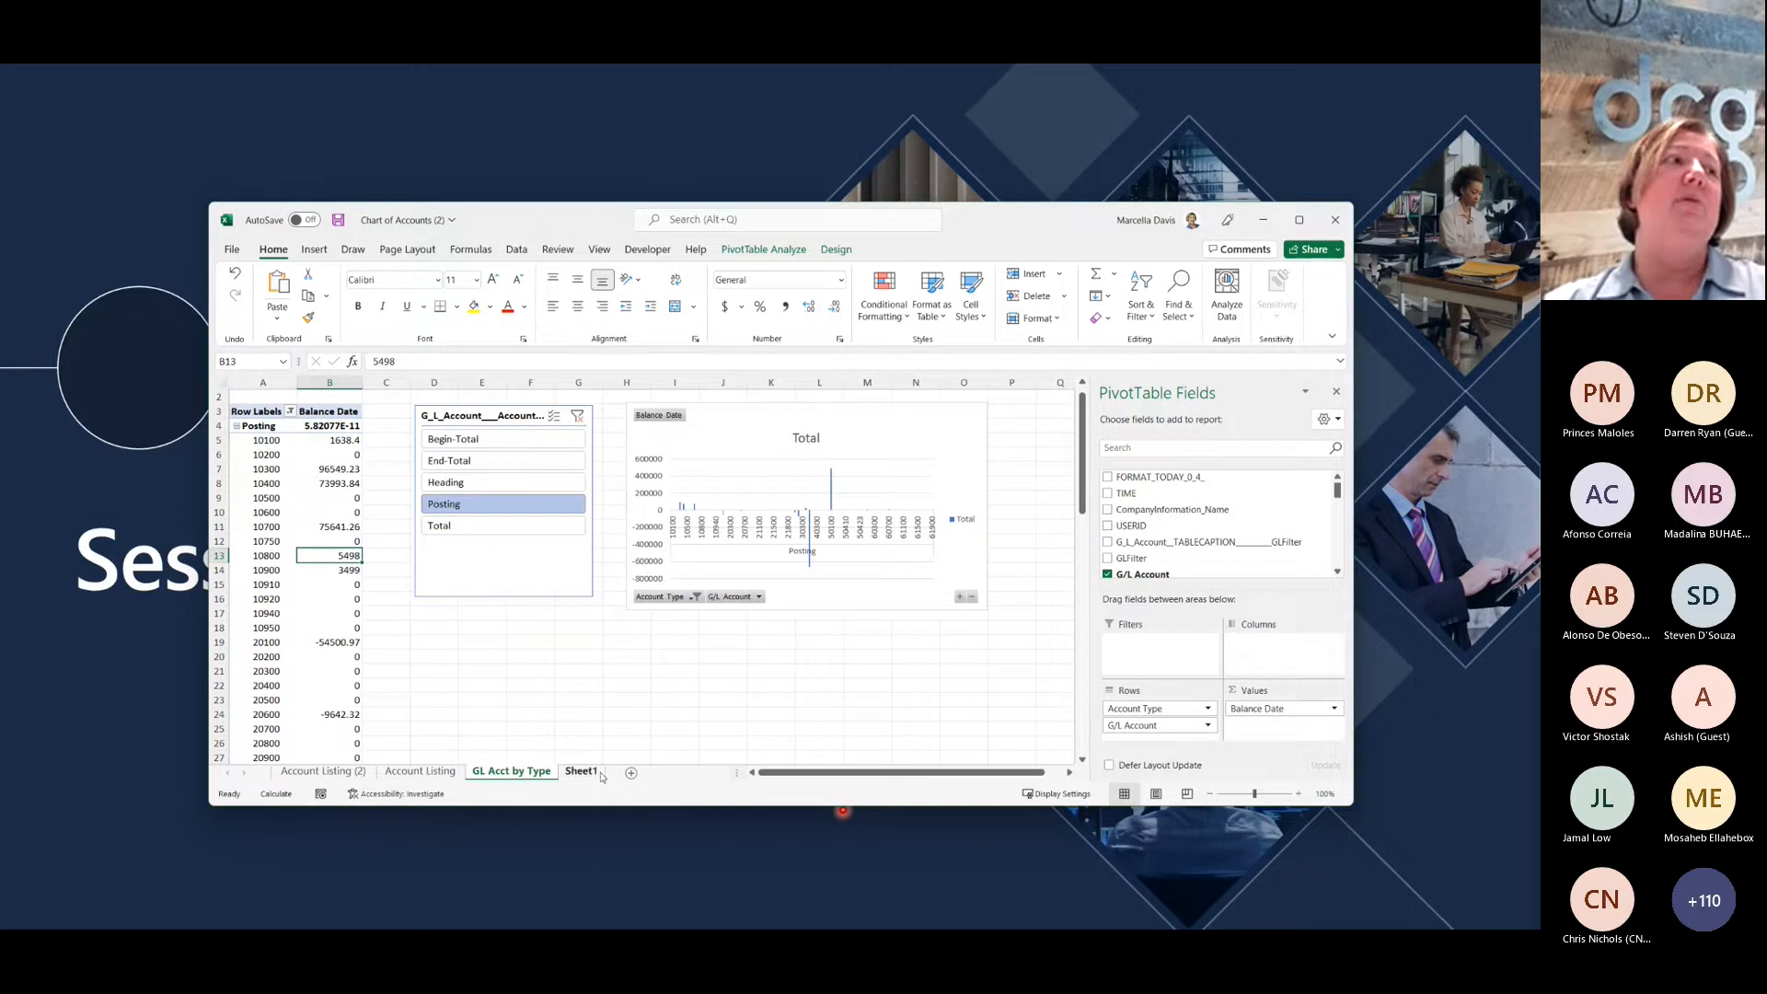
Step: Review both account listing sheets and insert three blank rows below the month headings on Sheet1
{"action": "left_click", "coordinate": [421, 771]}
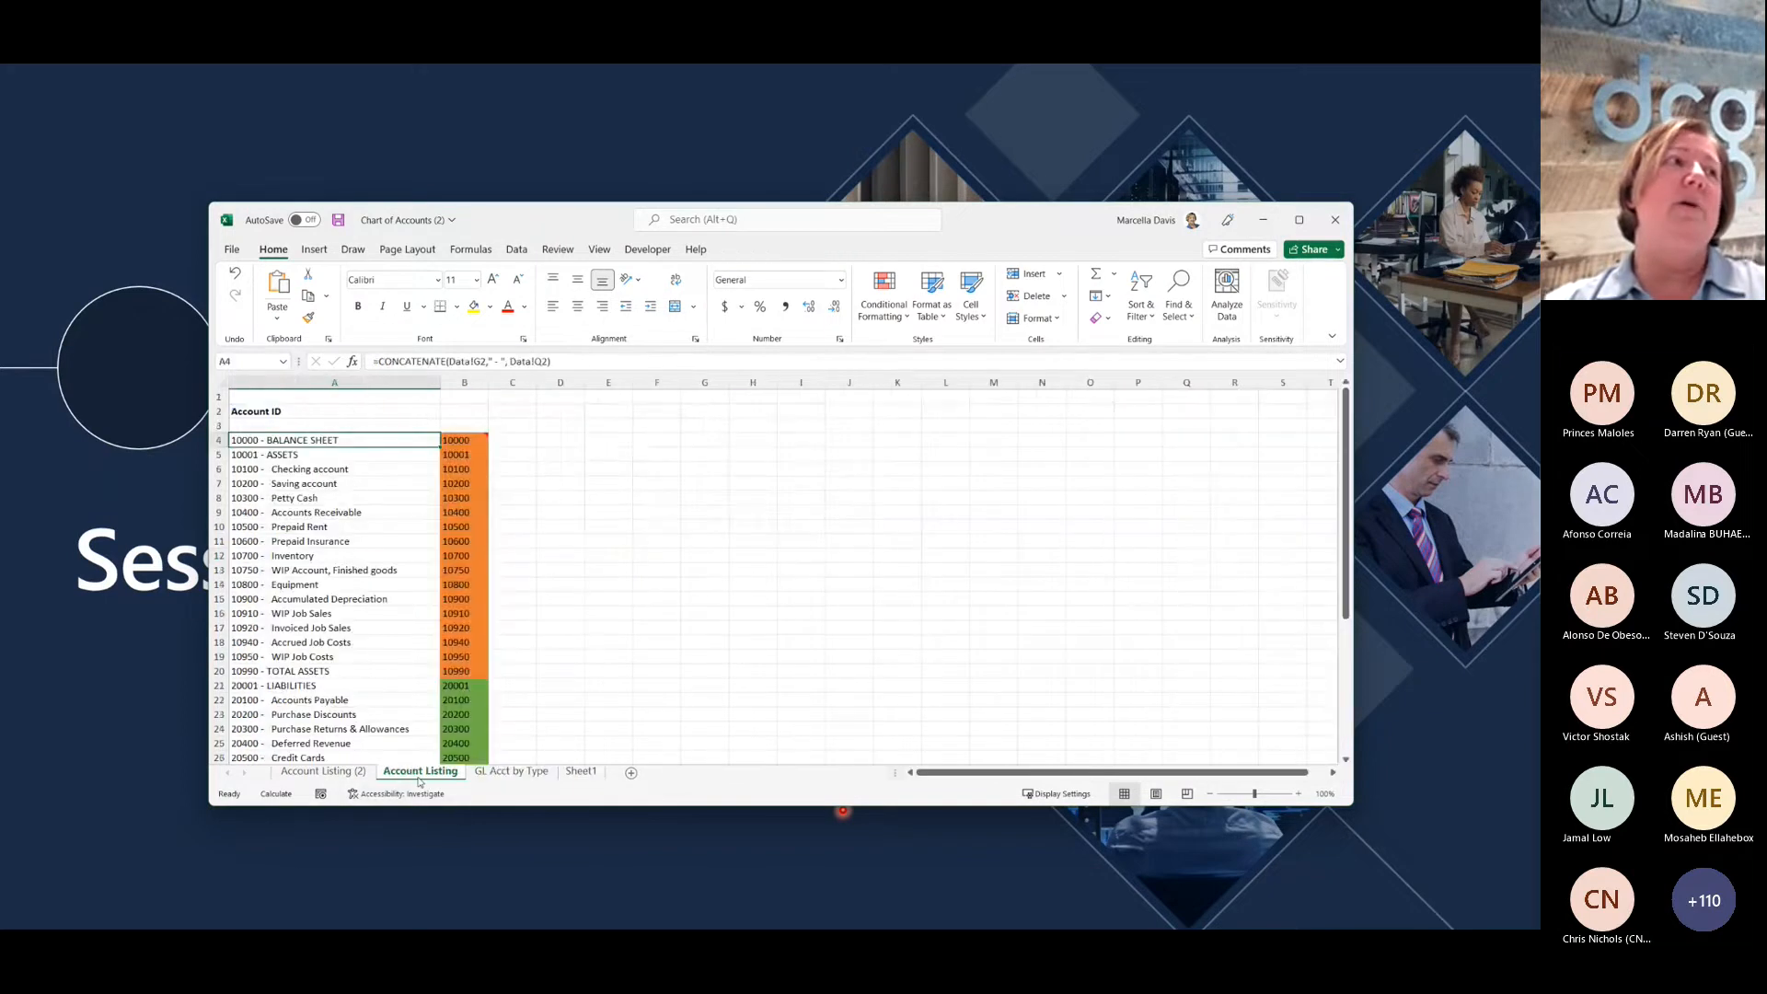
{"action": "left_click", "coordinate": [337, 773]}
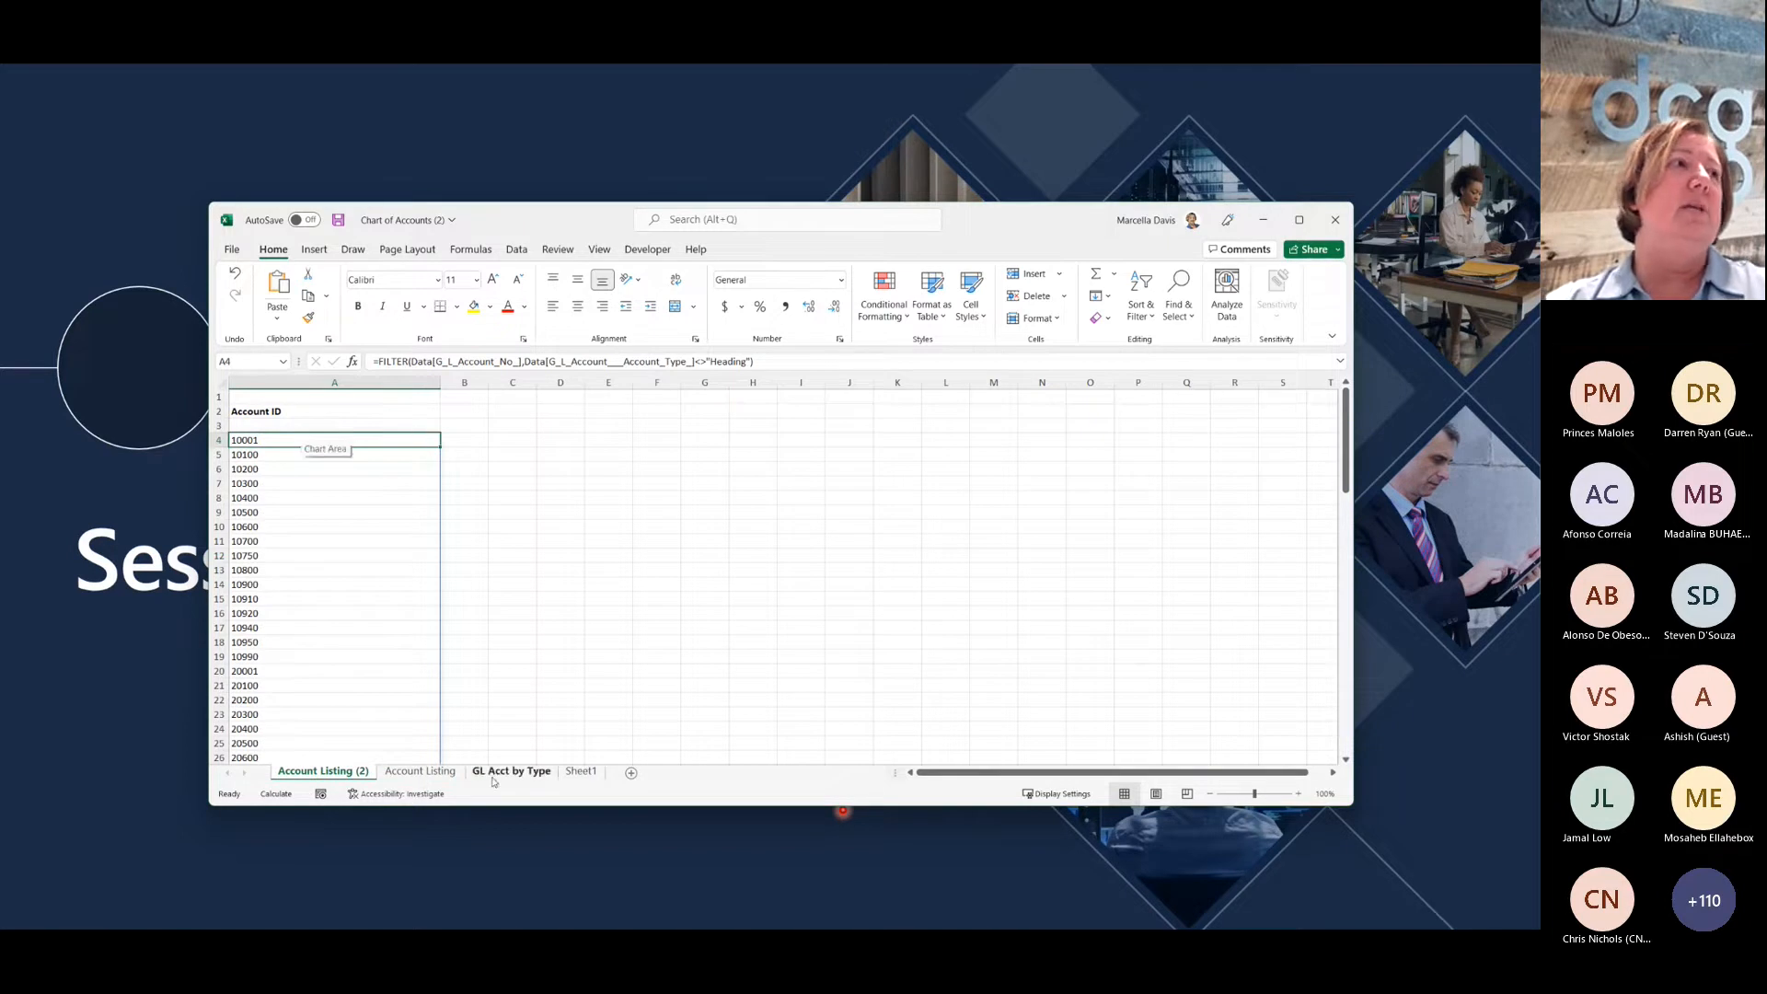
{"action": "left_click", "coordinate": [580, 772]}
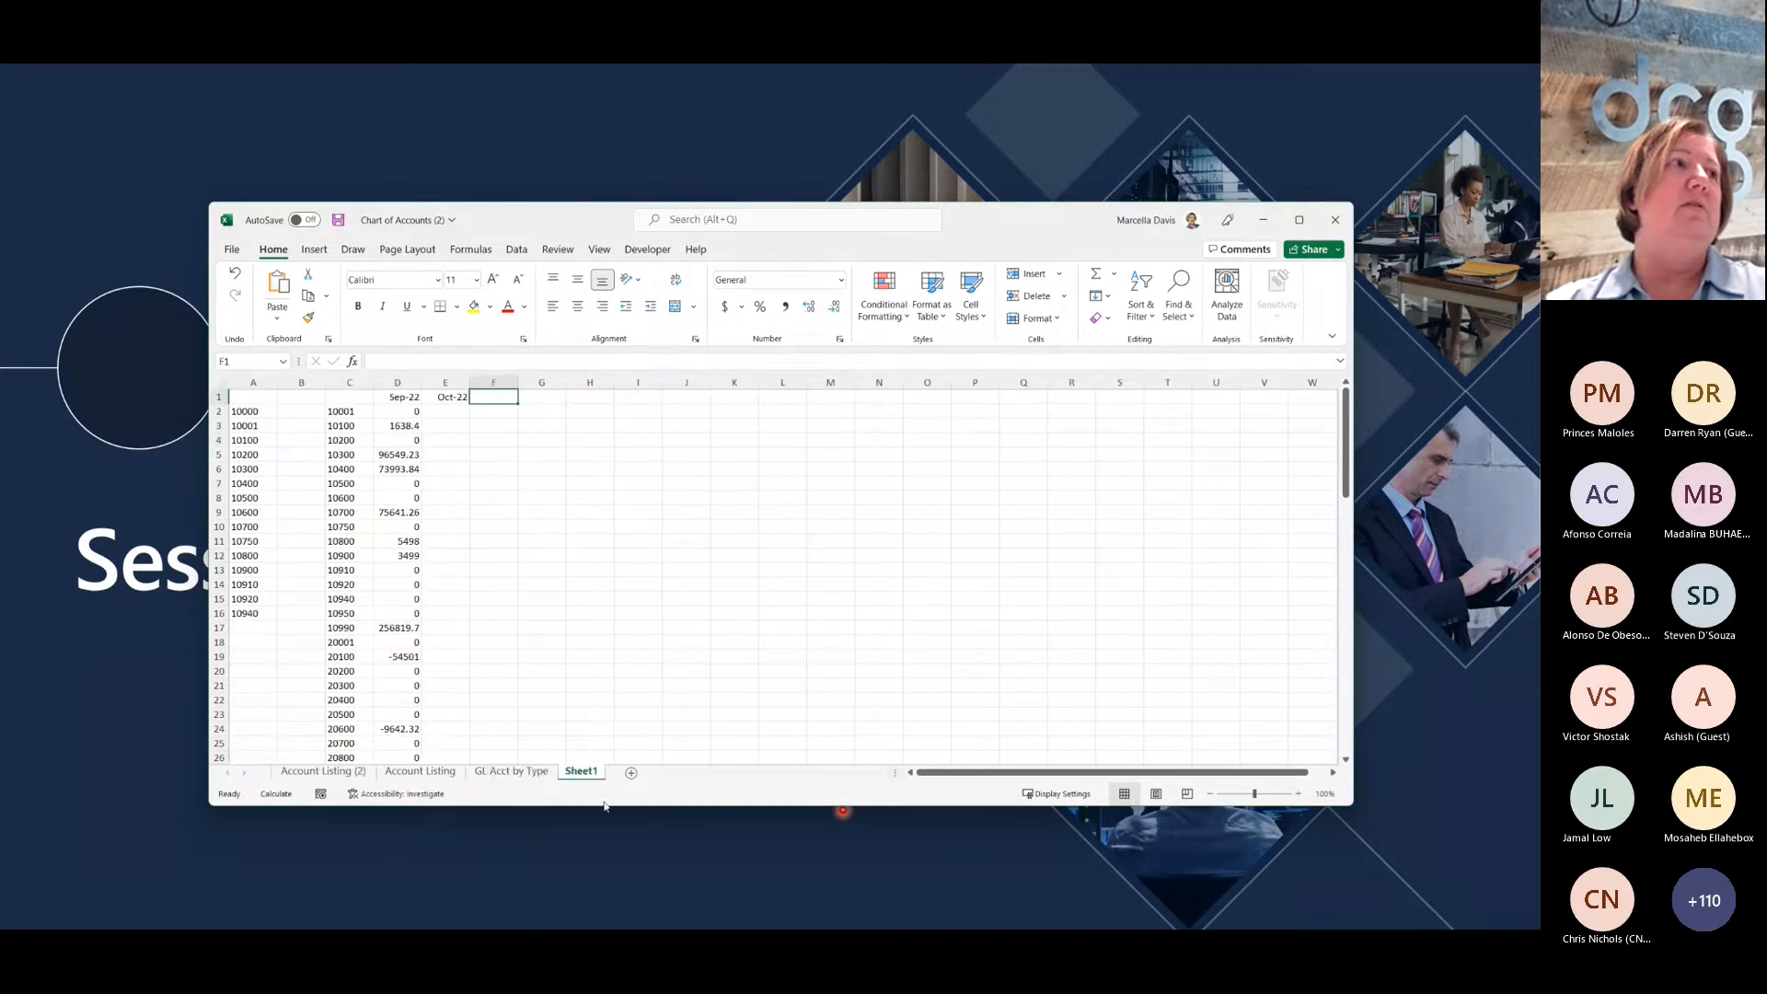
{"action": "left_click_drag", "start_coordinate": [219, 416], "coordinate": [220, 426]}
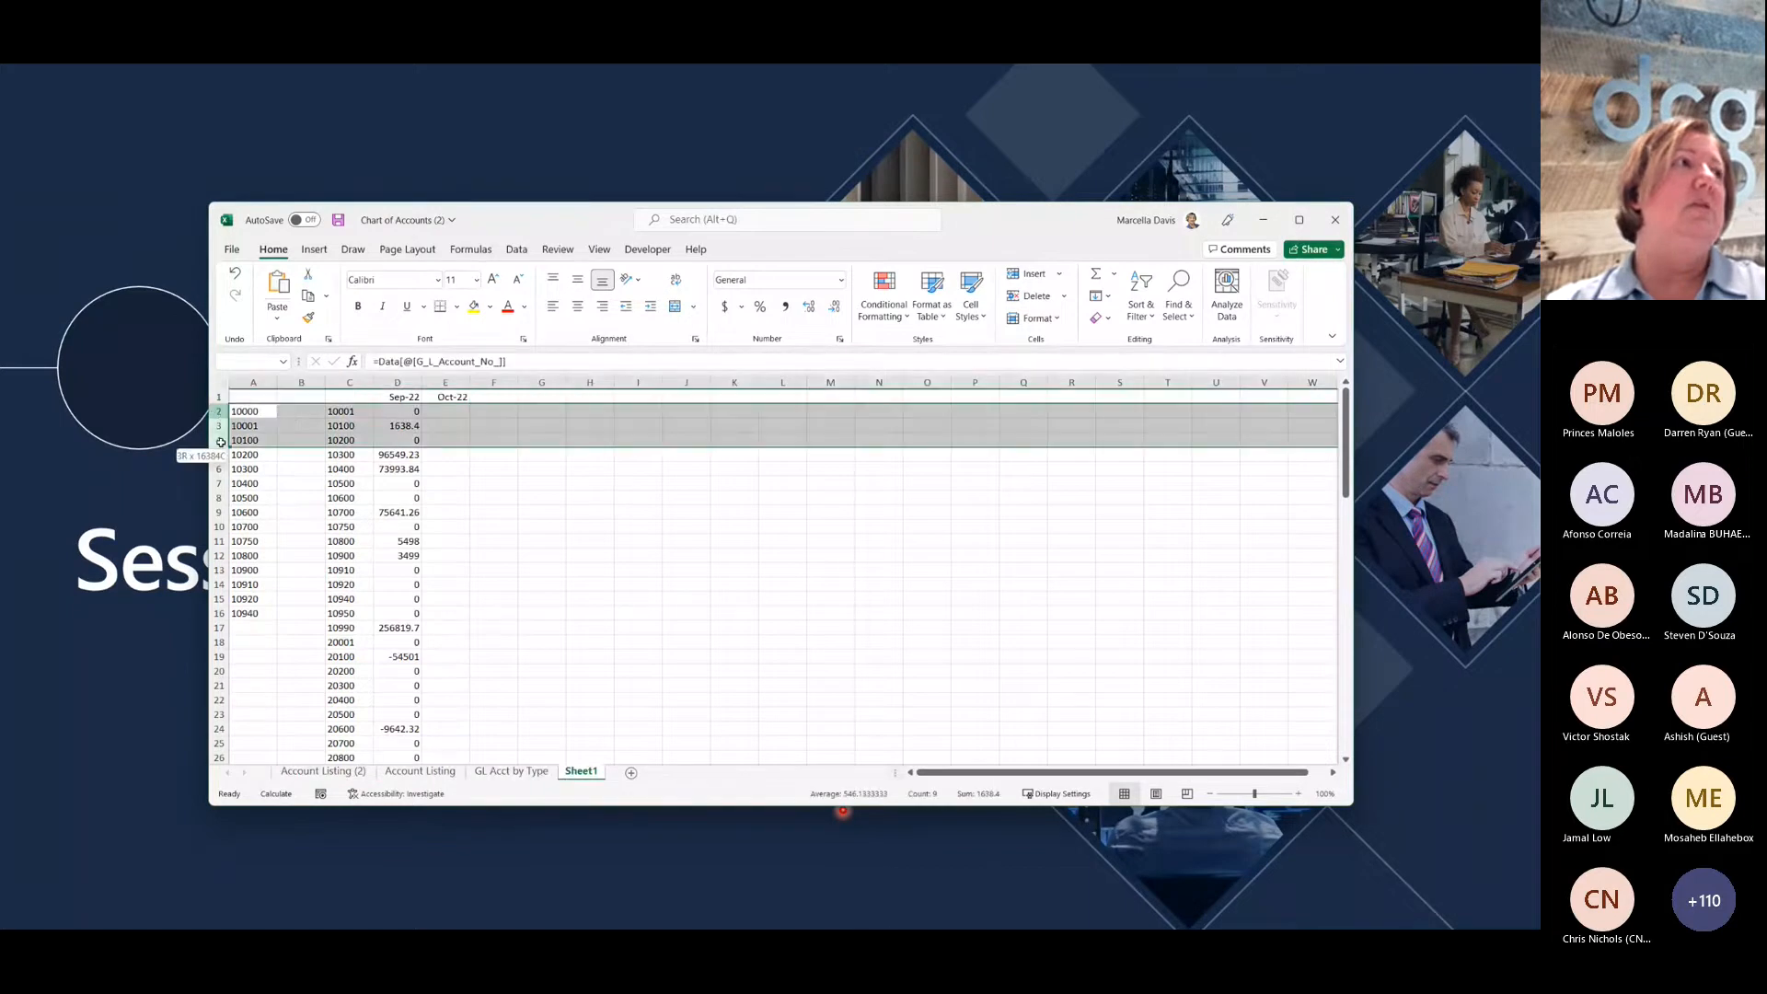
{"action": "right_click", "coordinate": [222, 430]}
{"action": "left_click", "coordinate": [261, 598]}
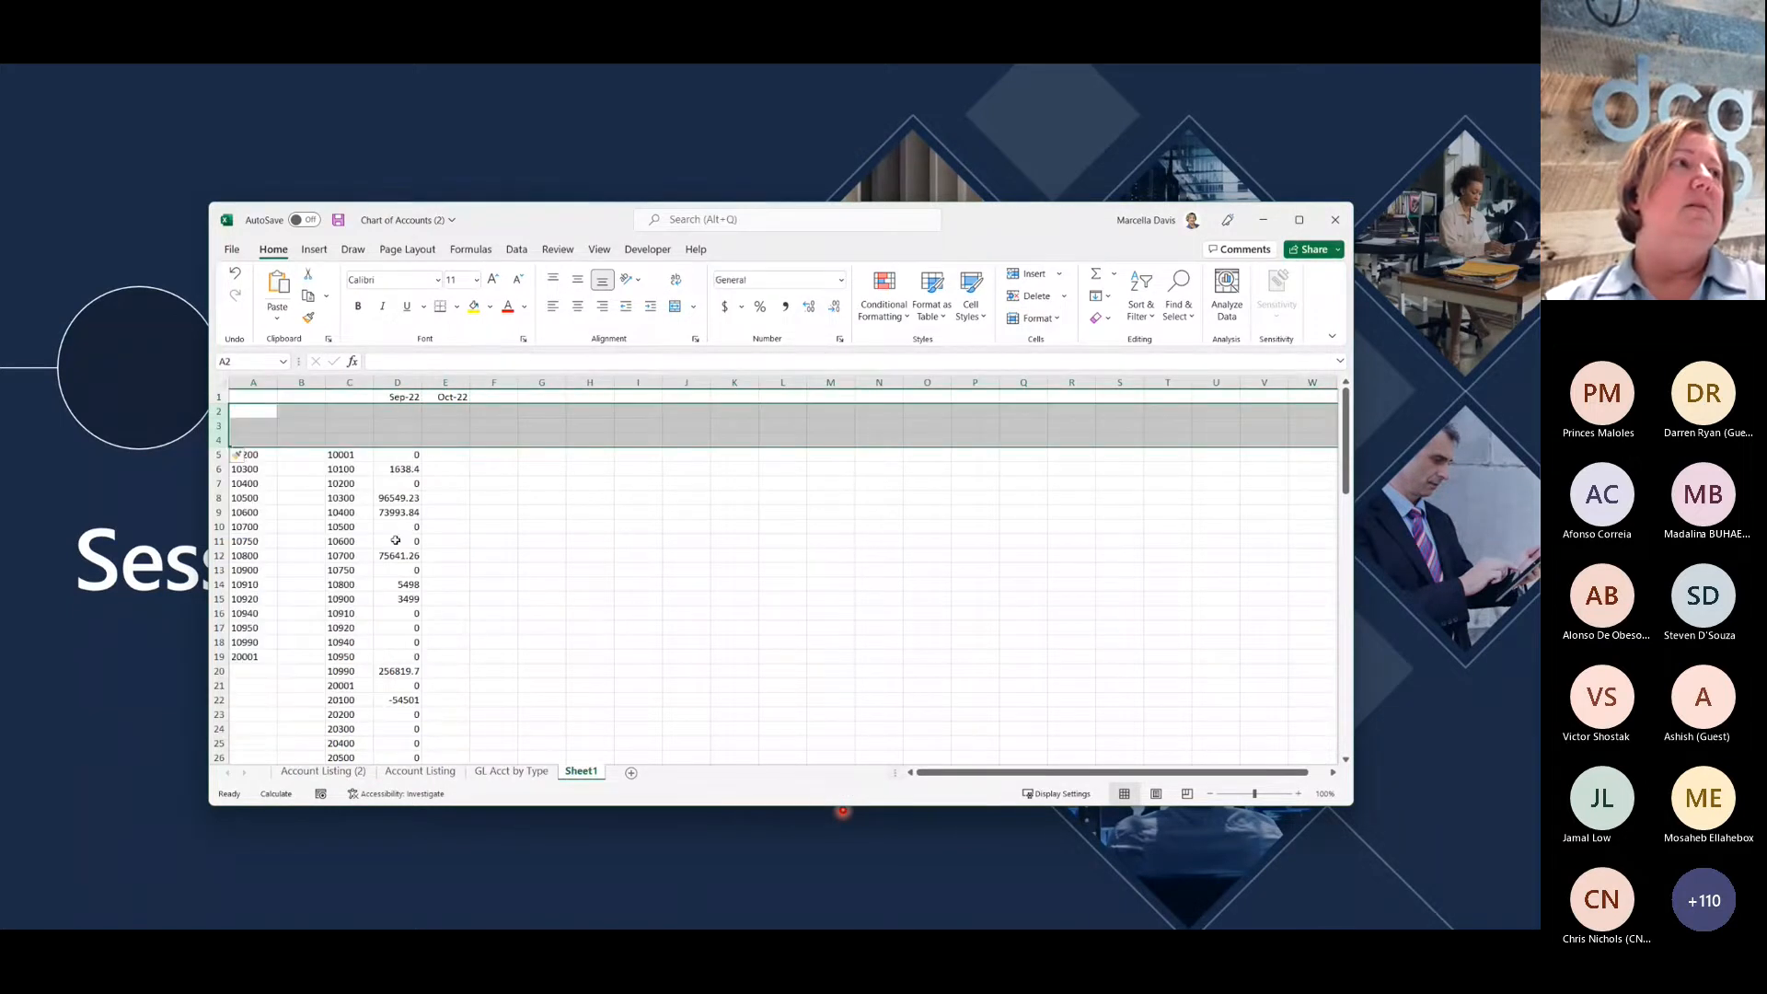
{"action": "left_click", "coordinate": [356, 438]}
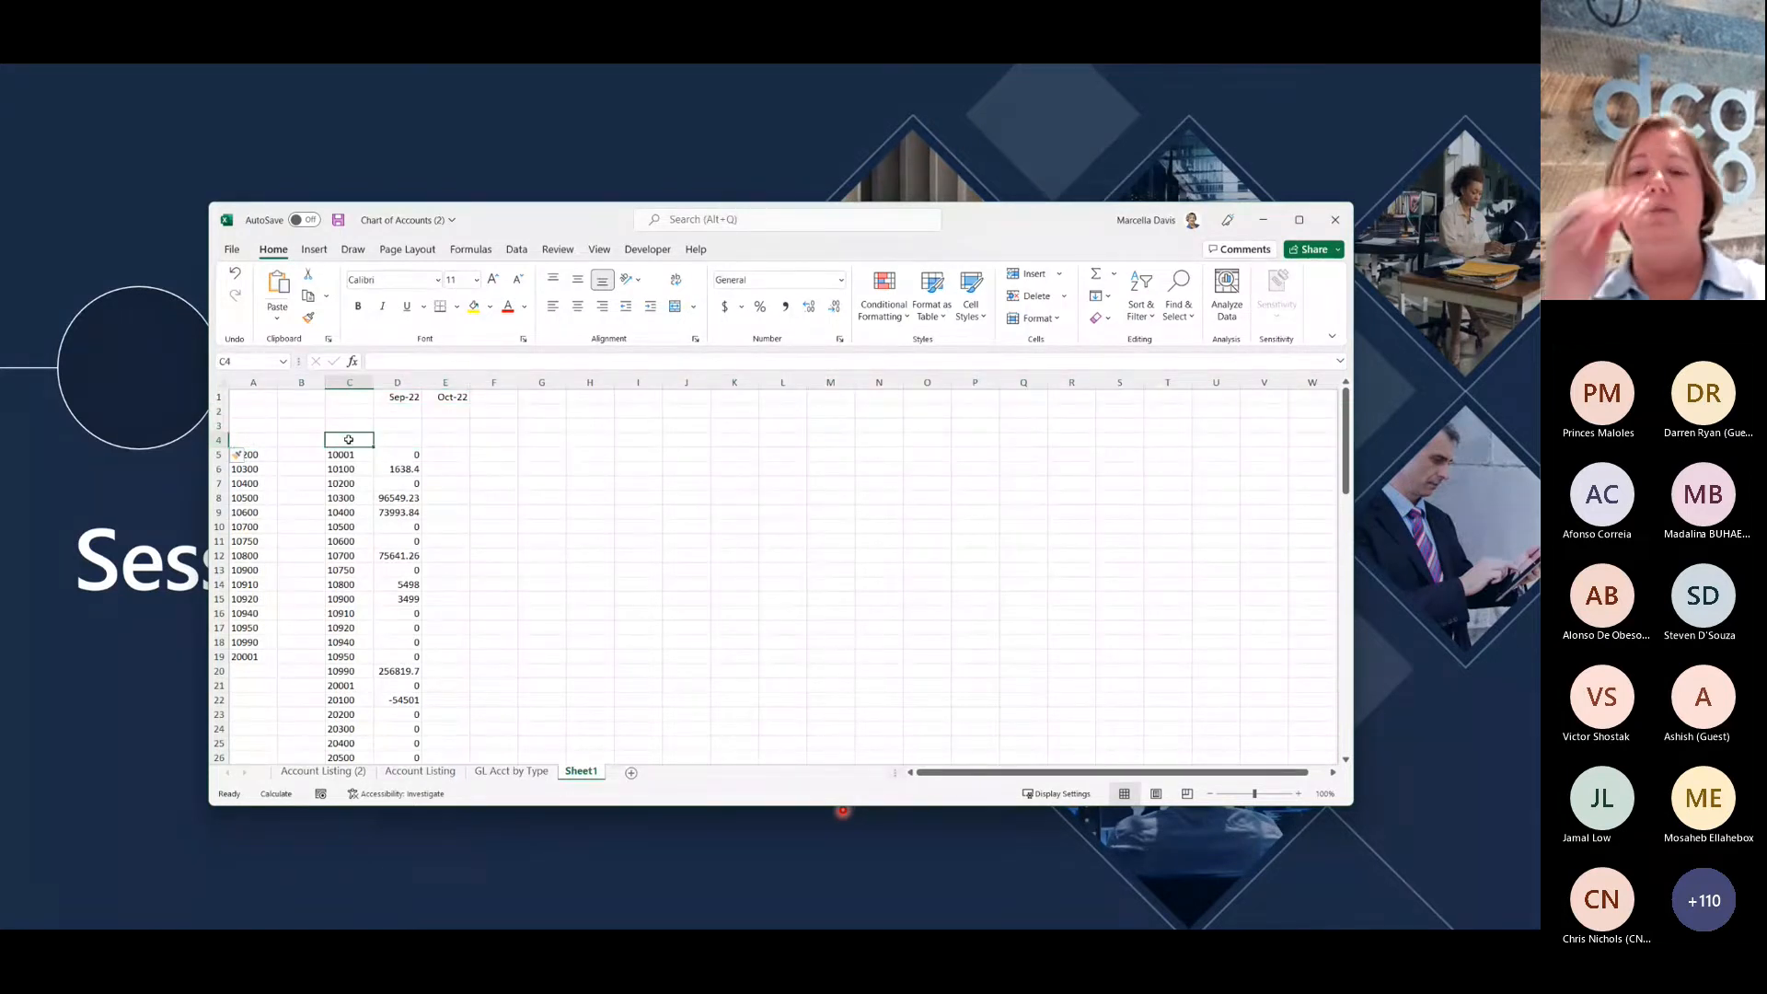
{"action": "type", "text": "=Co"}
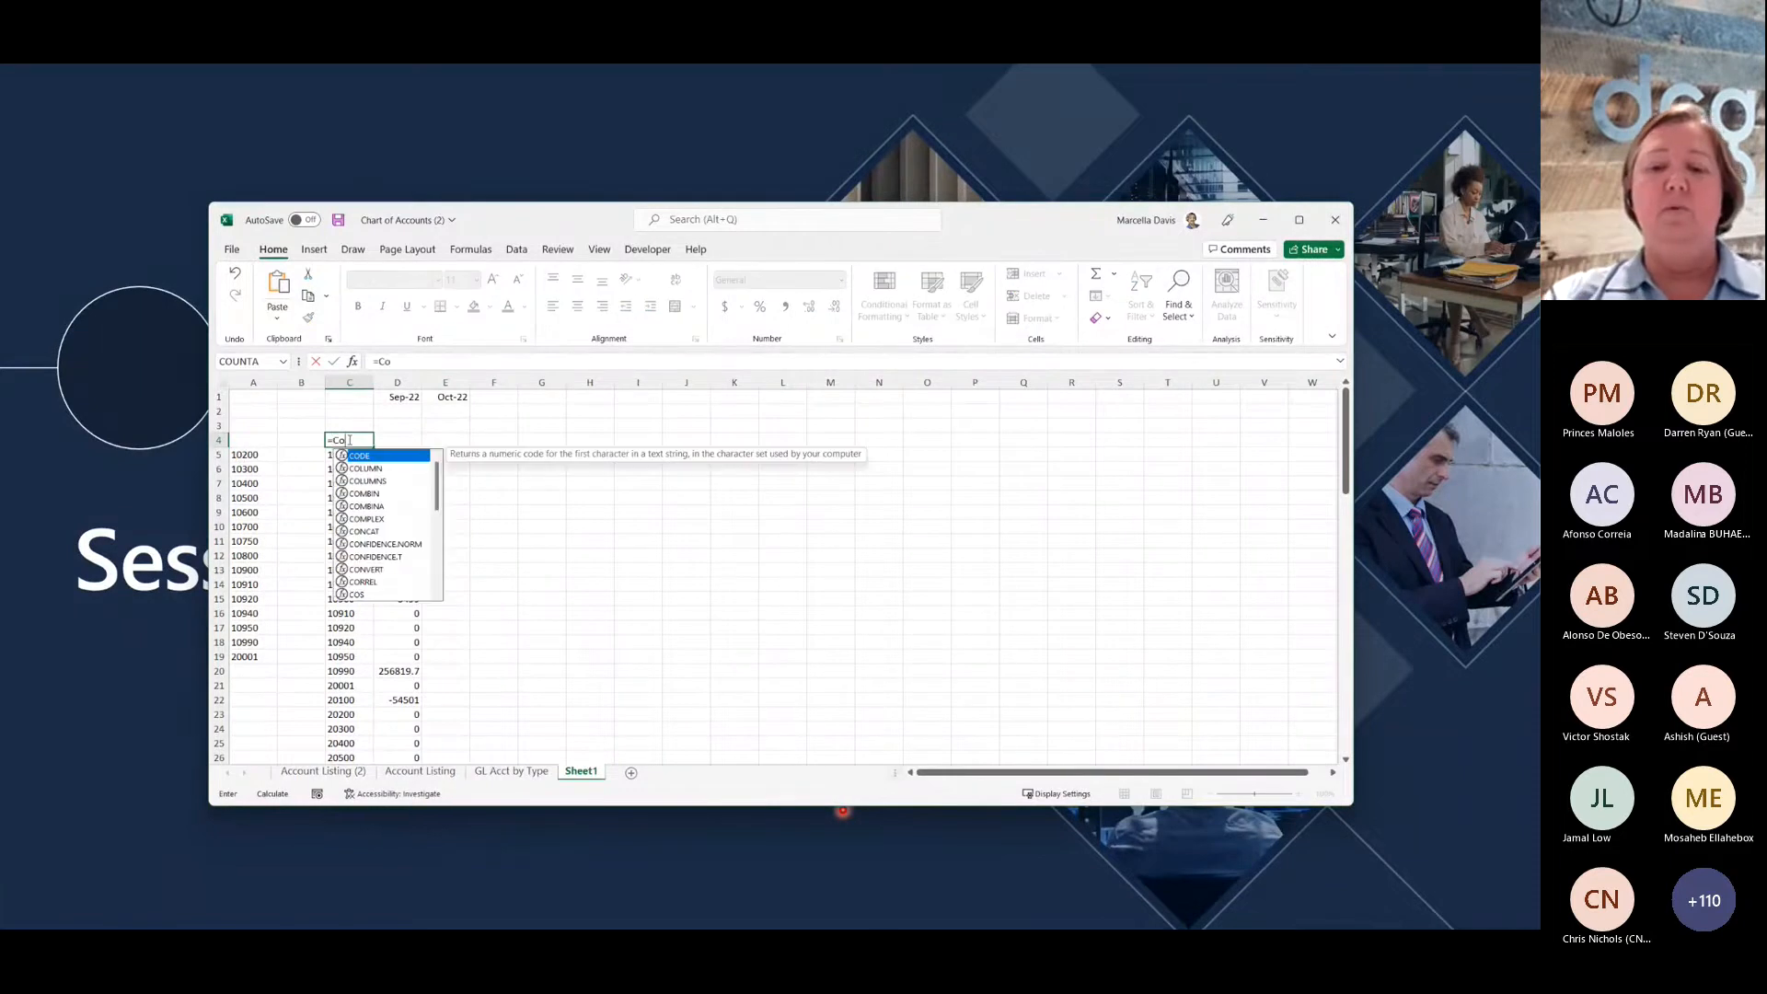
{"action": "type", "text": "ncatenate"}
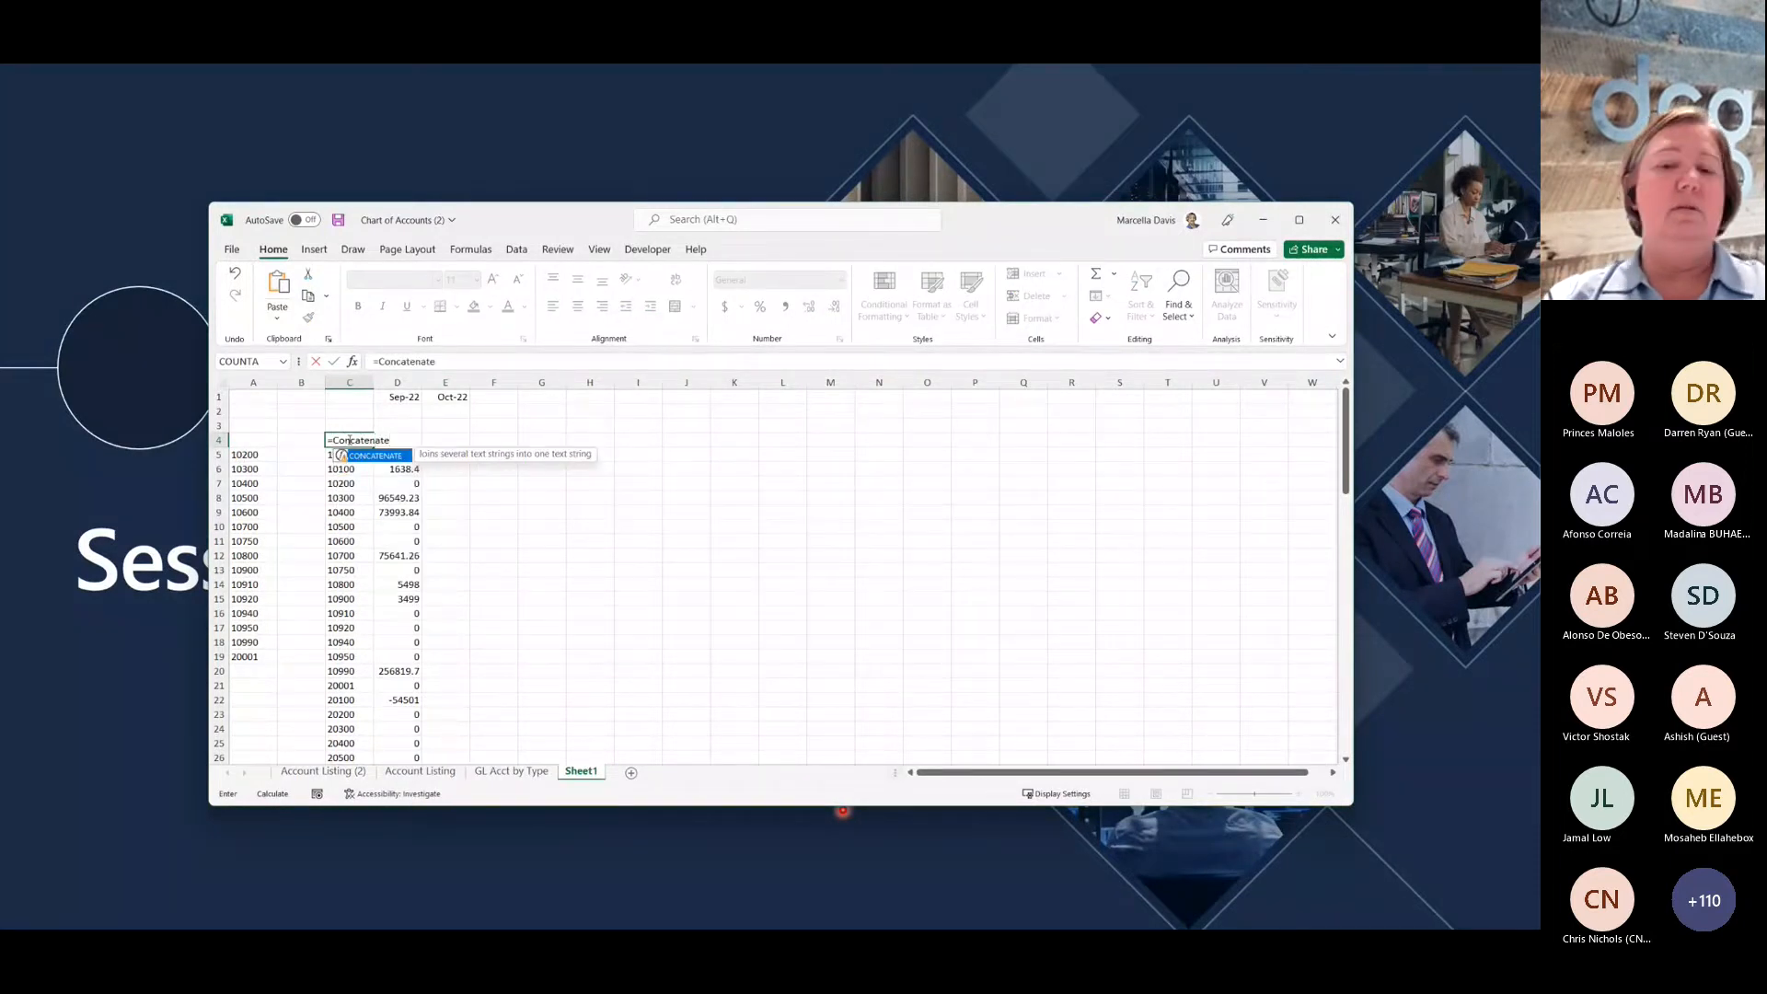
{"action": "type", "text": "("}
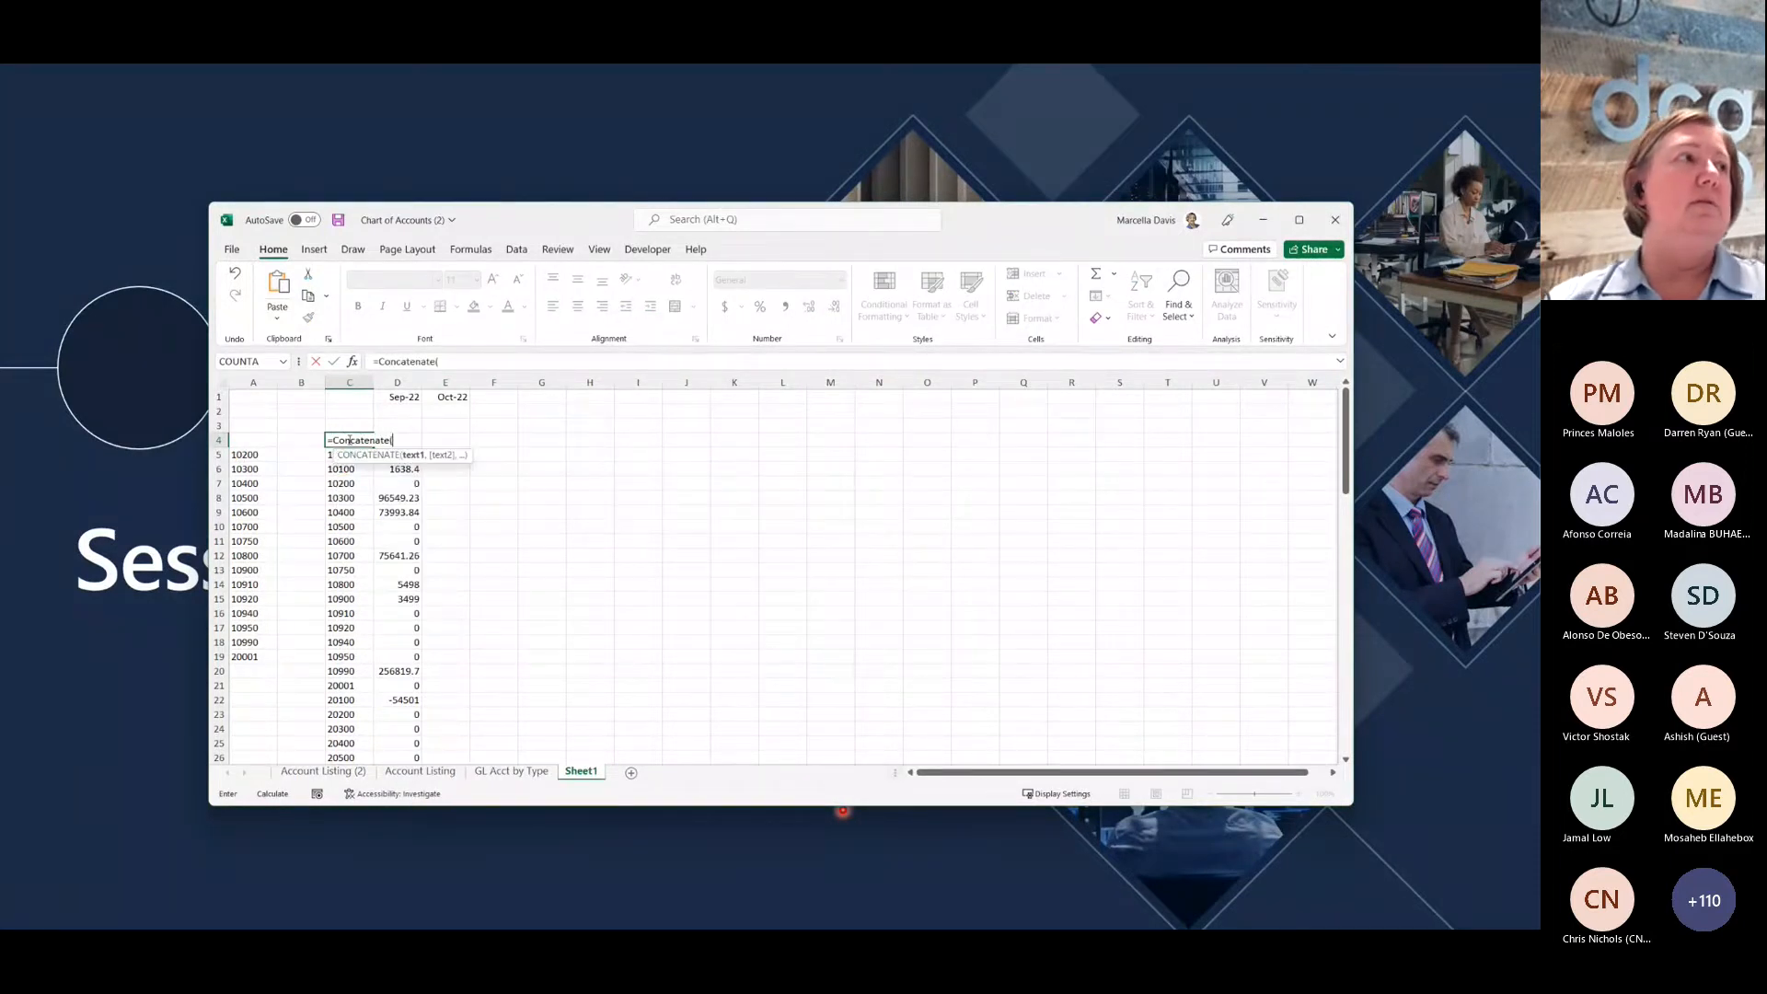
{"action": "left_click", "coordinate": [590, 775]}
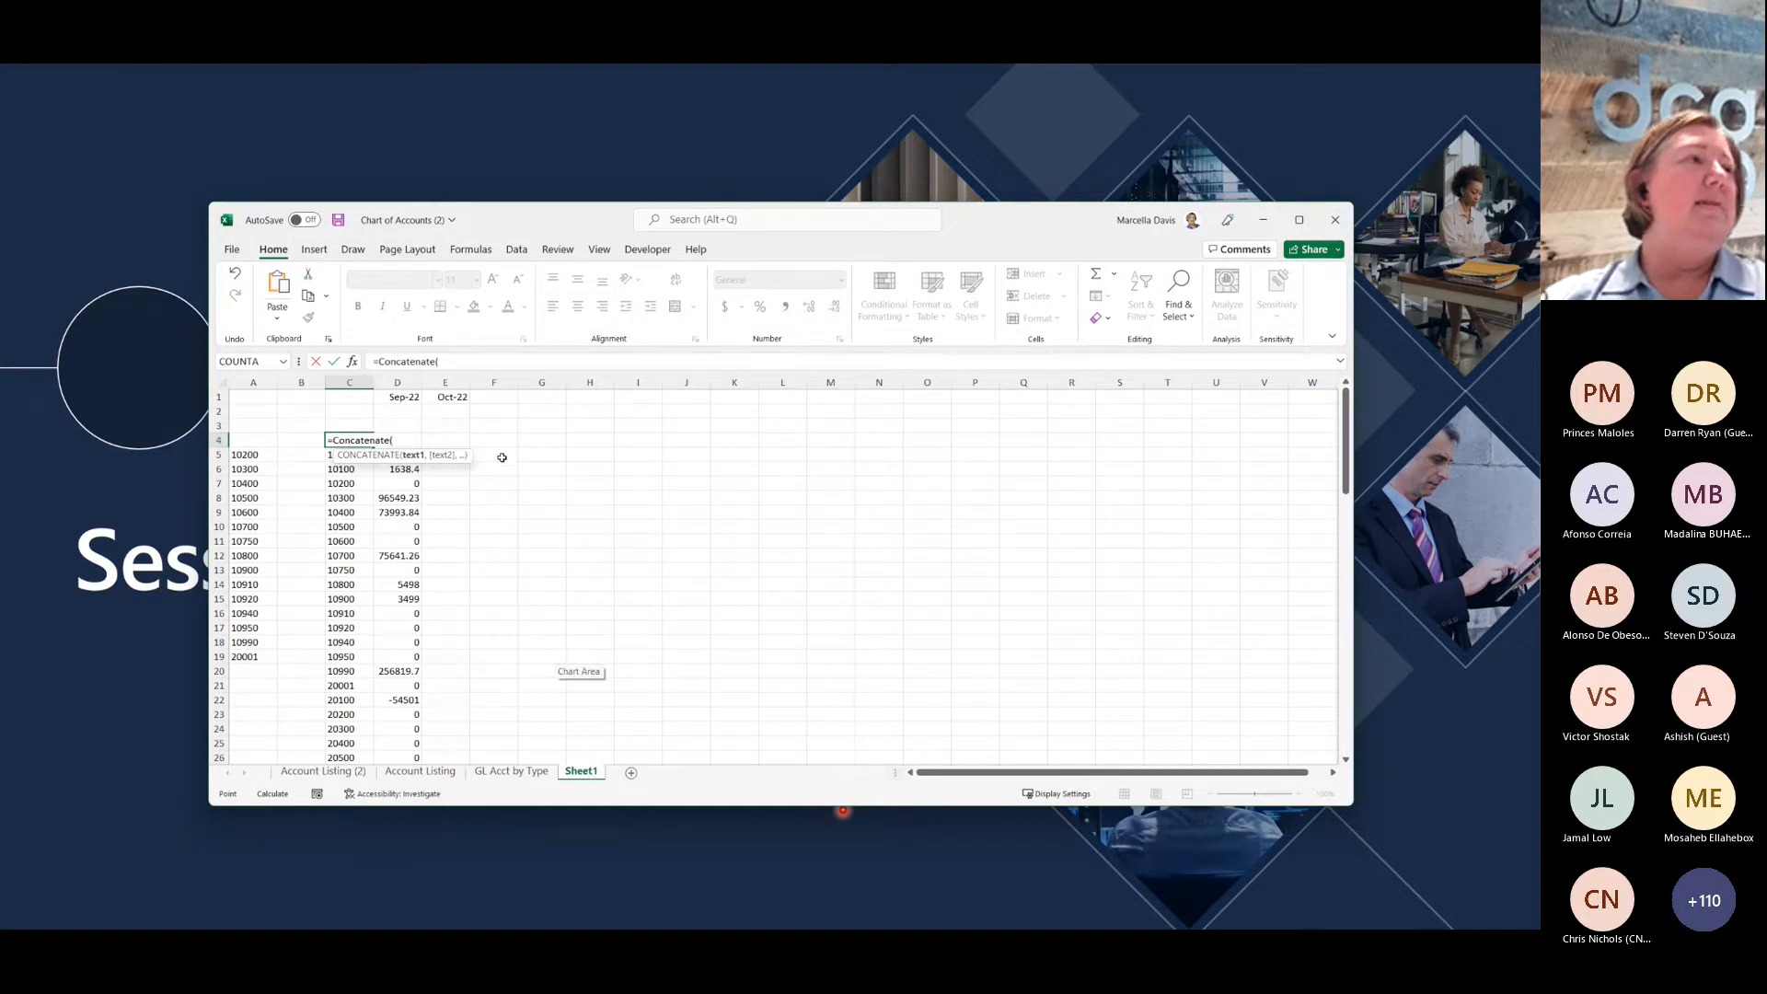
{"action": "key", "text": "Escape"}
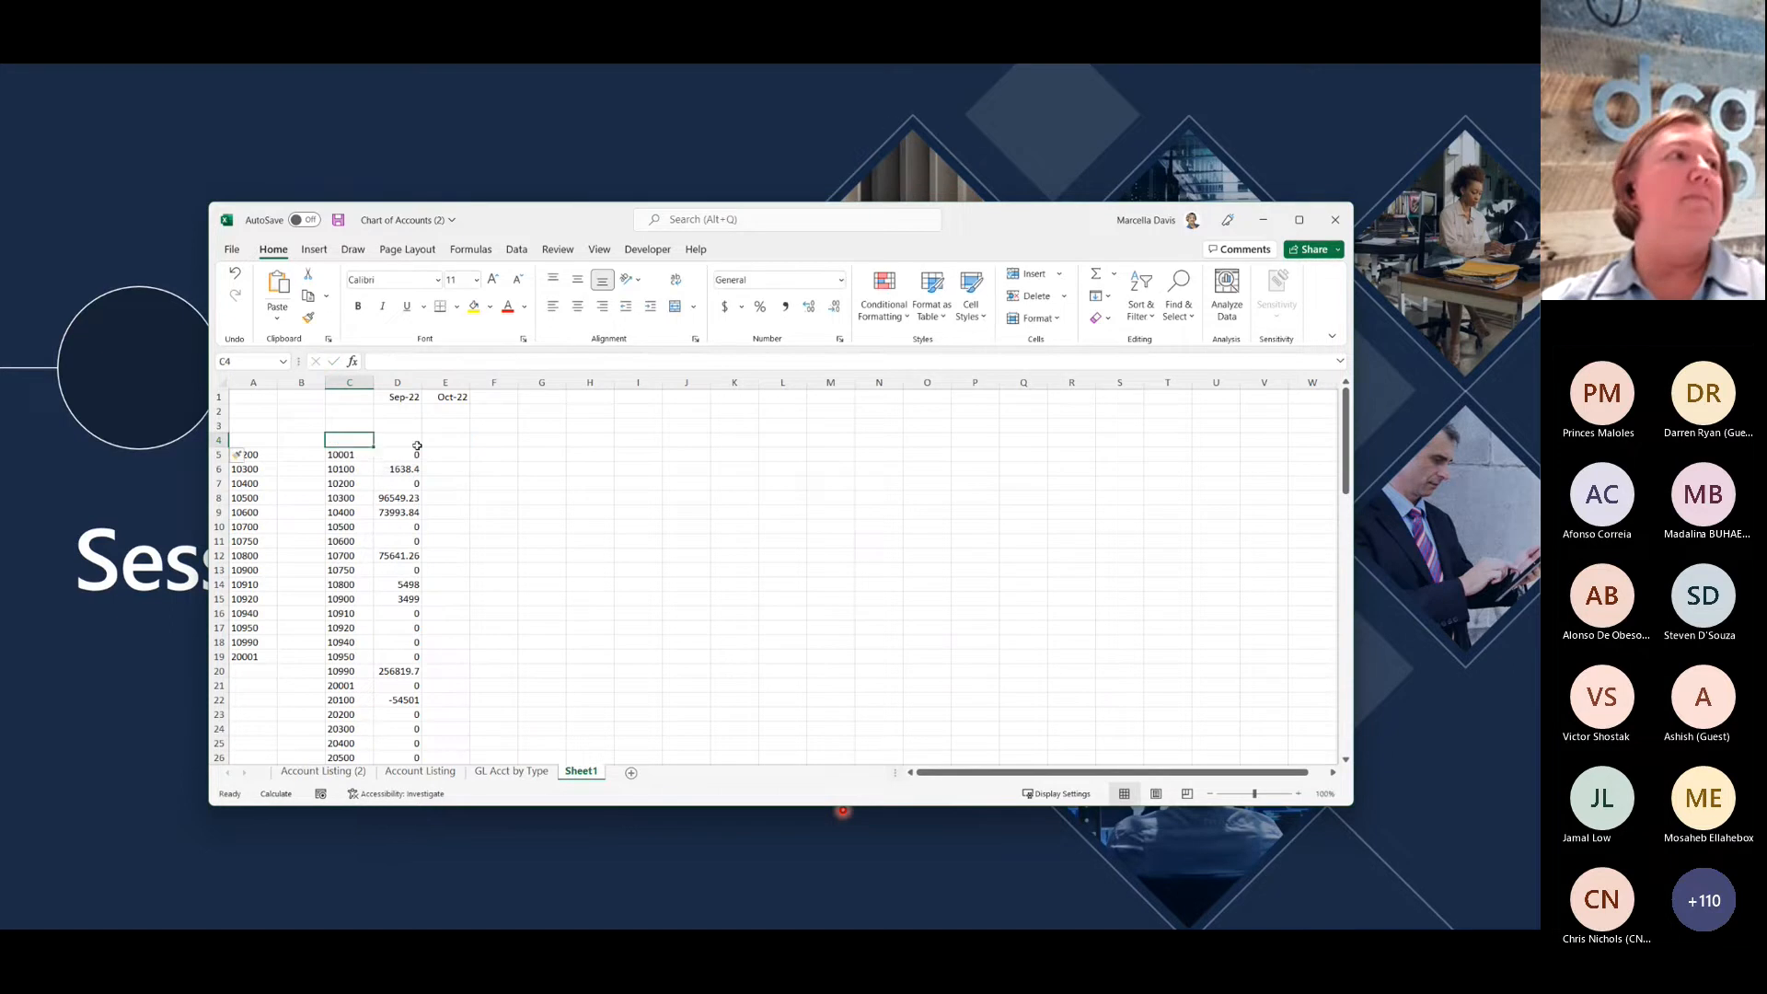
Step: Copy the account number formula =Data[@[G_L_Account_No_]] from A5 into C3 of Sheet1
{"action": "left_click", "coordinate": [364, 453]}
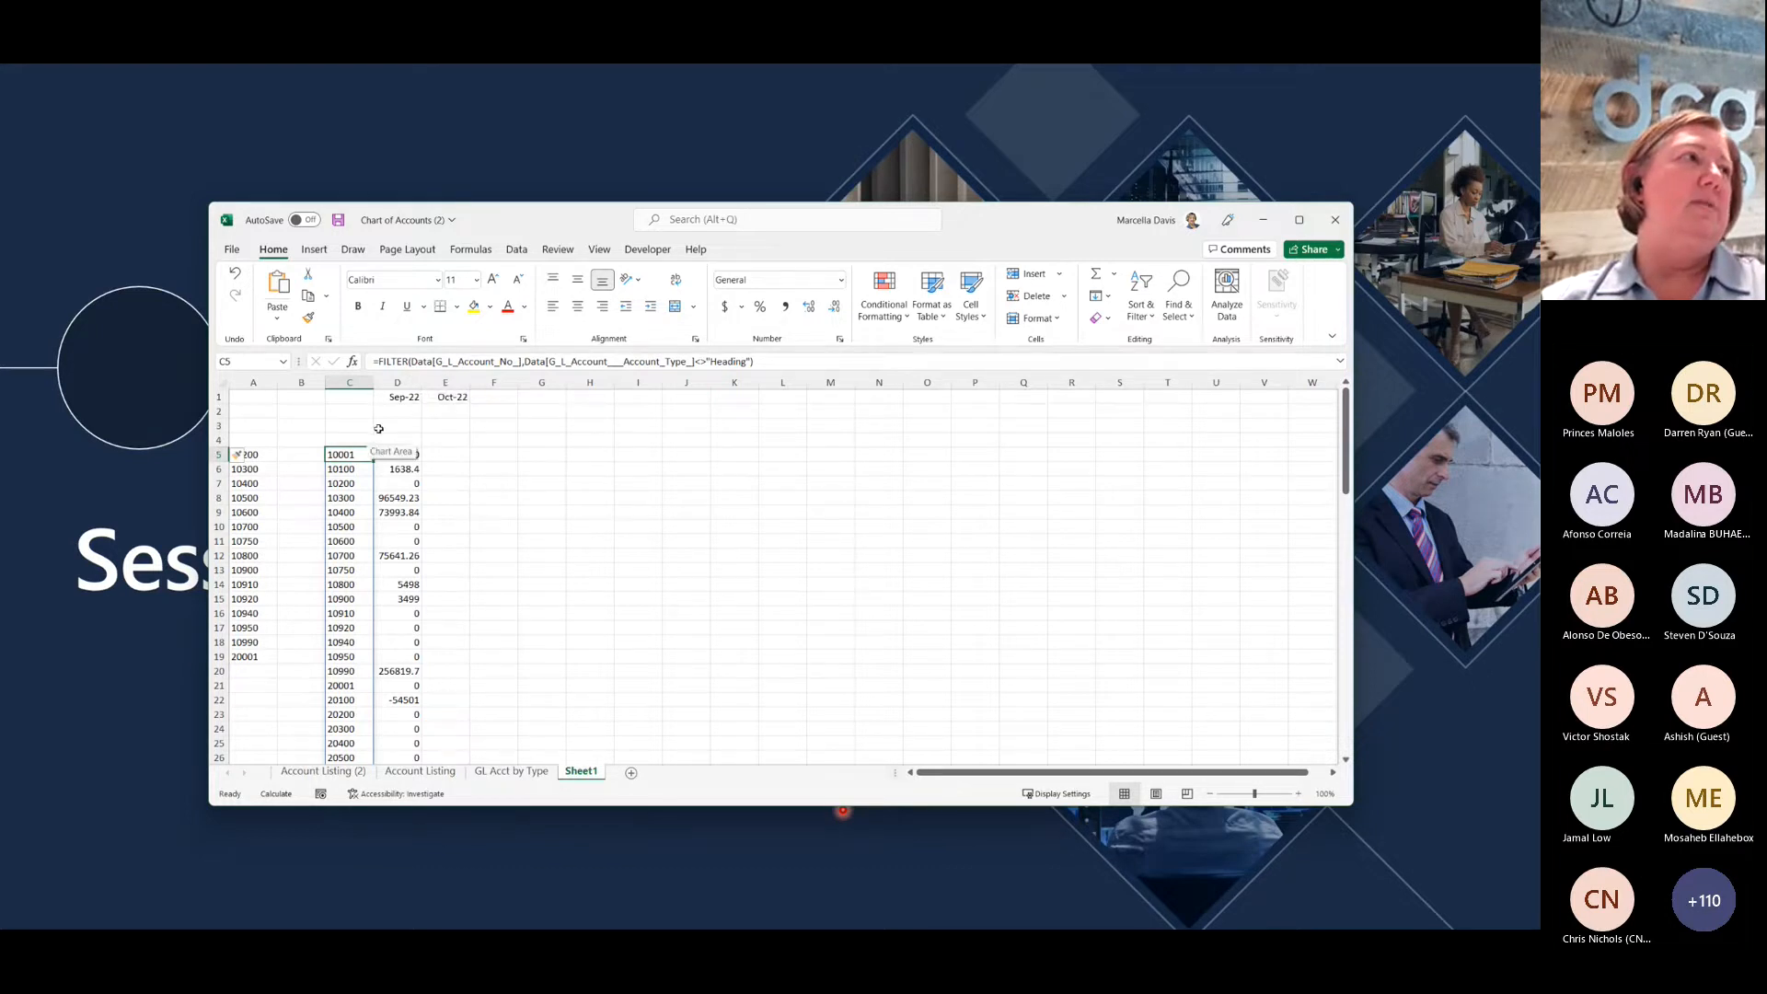
{"action": "left_click", "coordinate": [269, 453]}
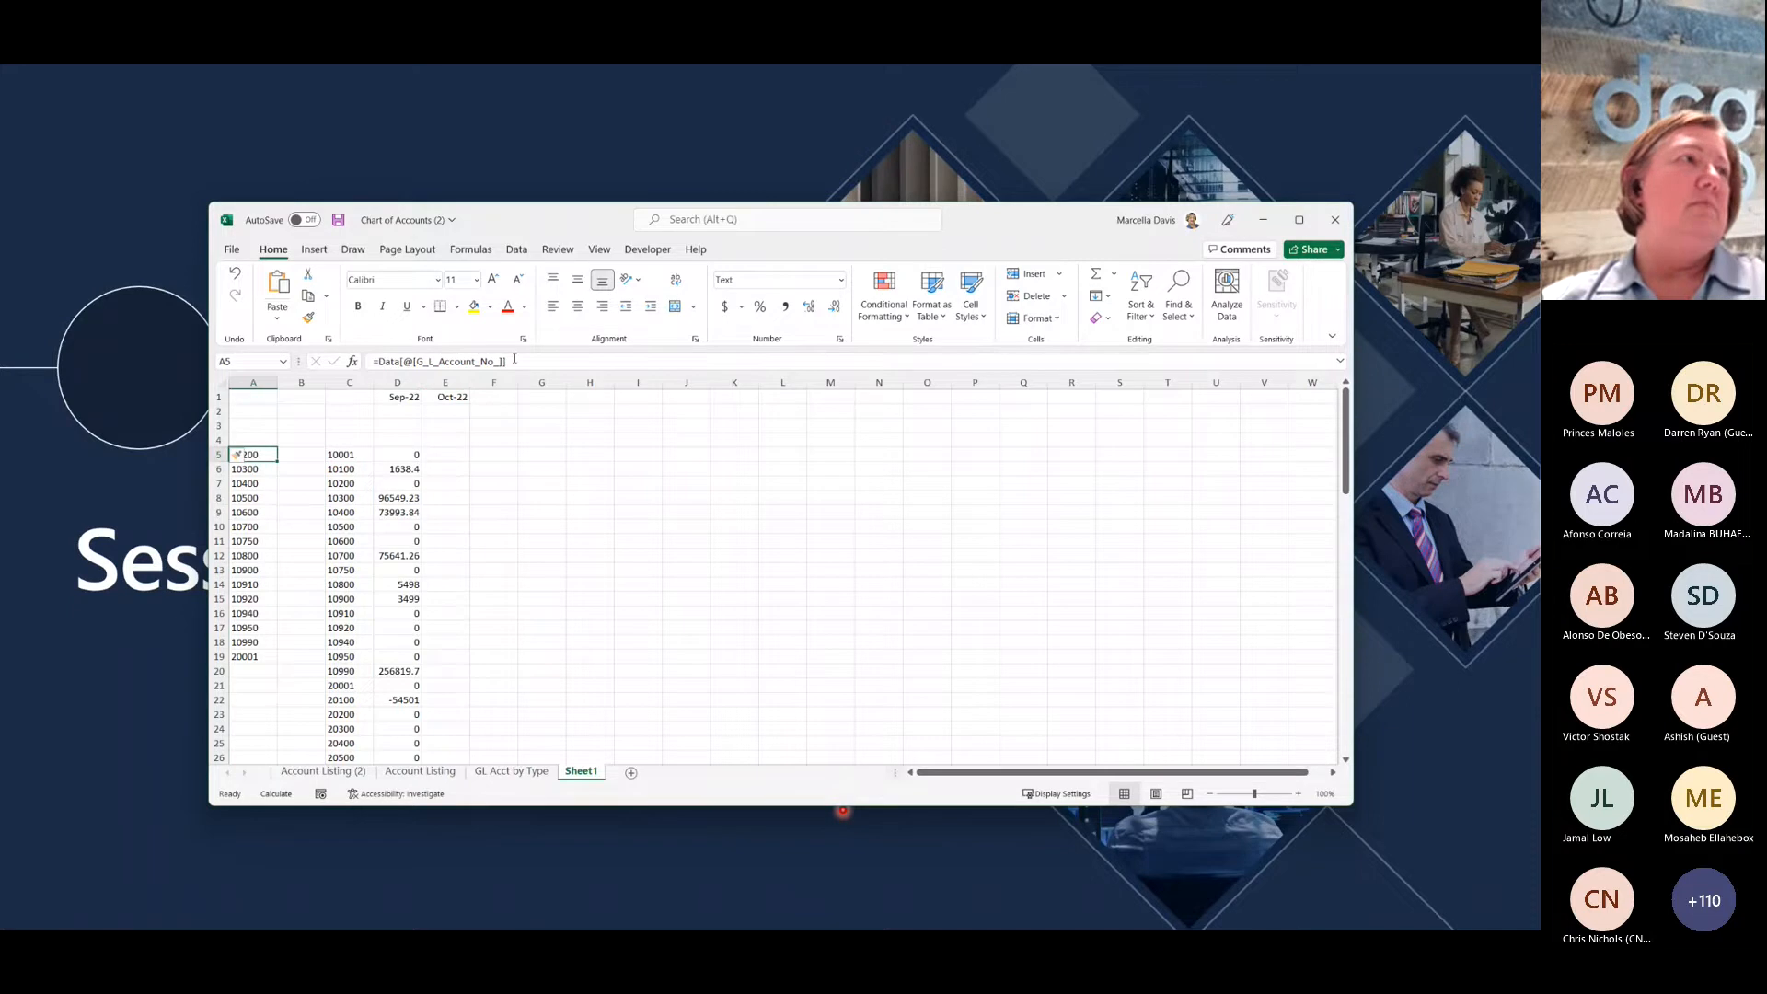
{"action": "left_click_drag", "start_coordinate": [509, 361], "coordinate": [354, 365]}
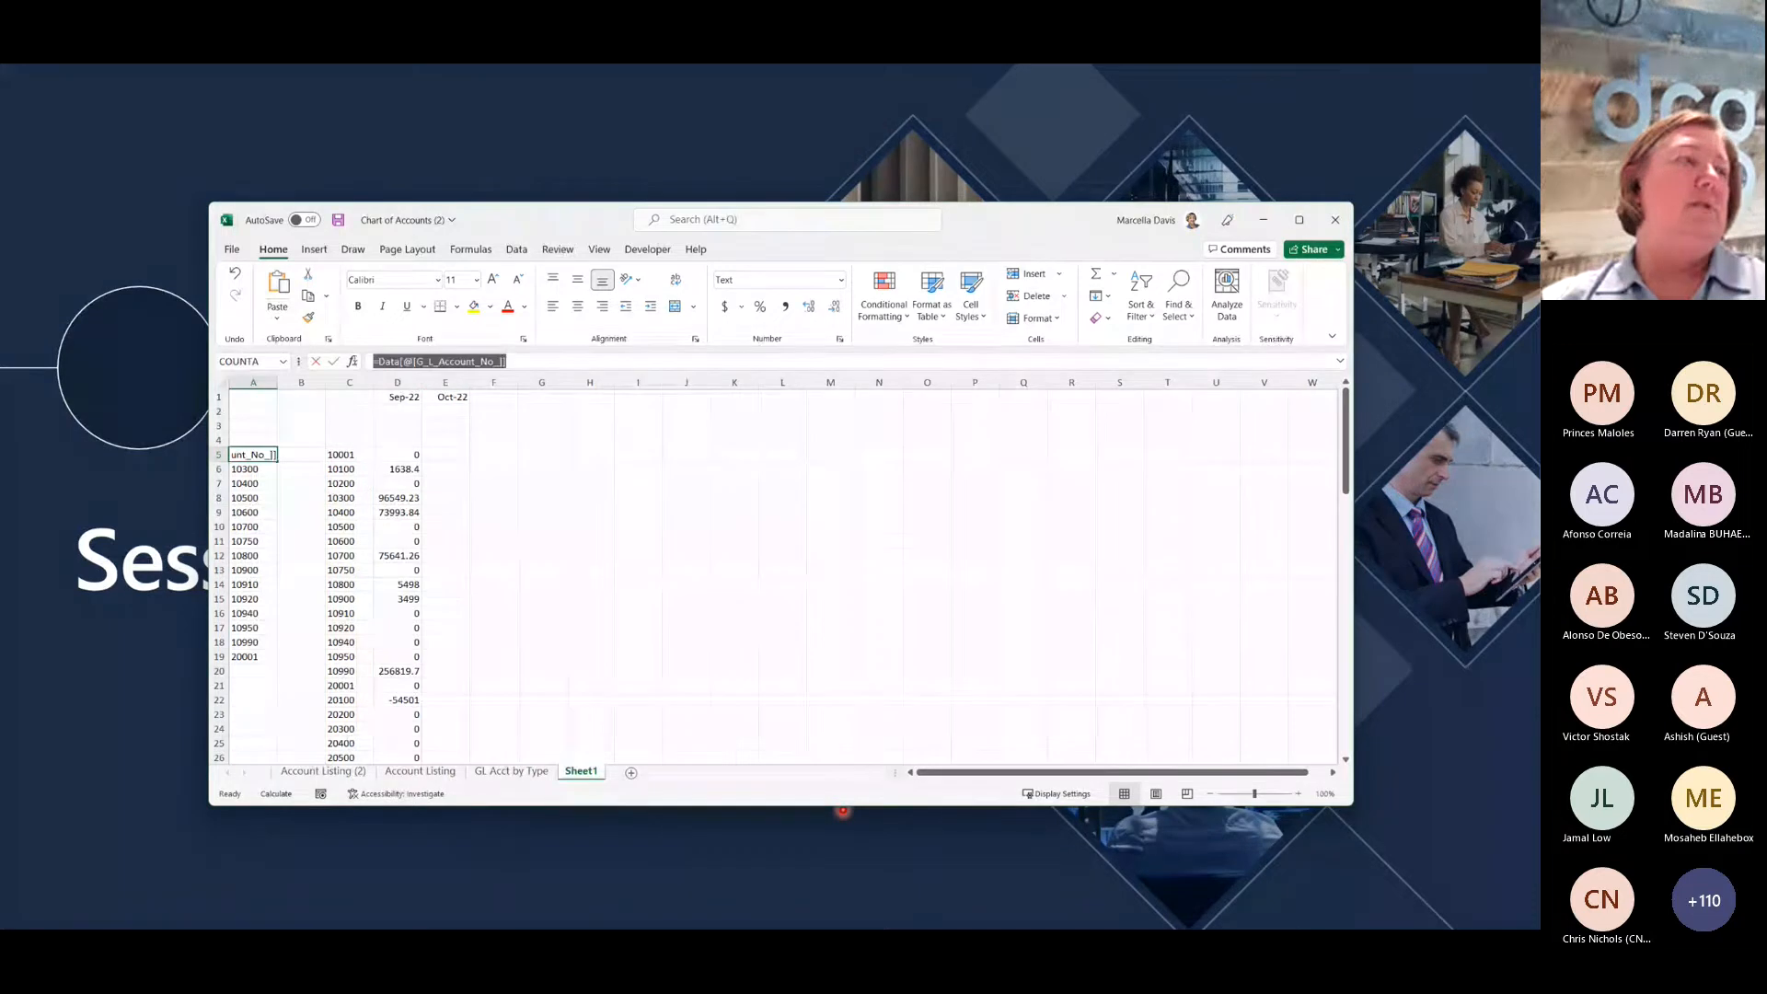
{"action": "type", "text": "="}
{"action": "left_click", "coordinate": [349, 439]}
{"action": "key", "text": "Return"}
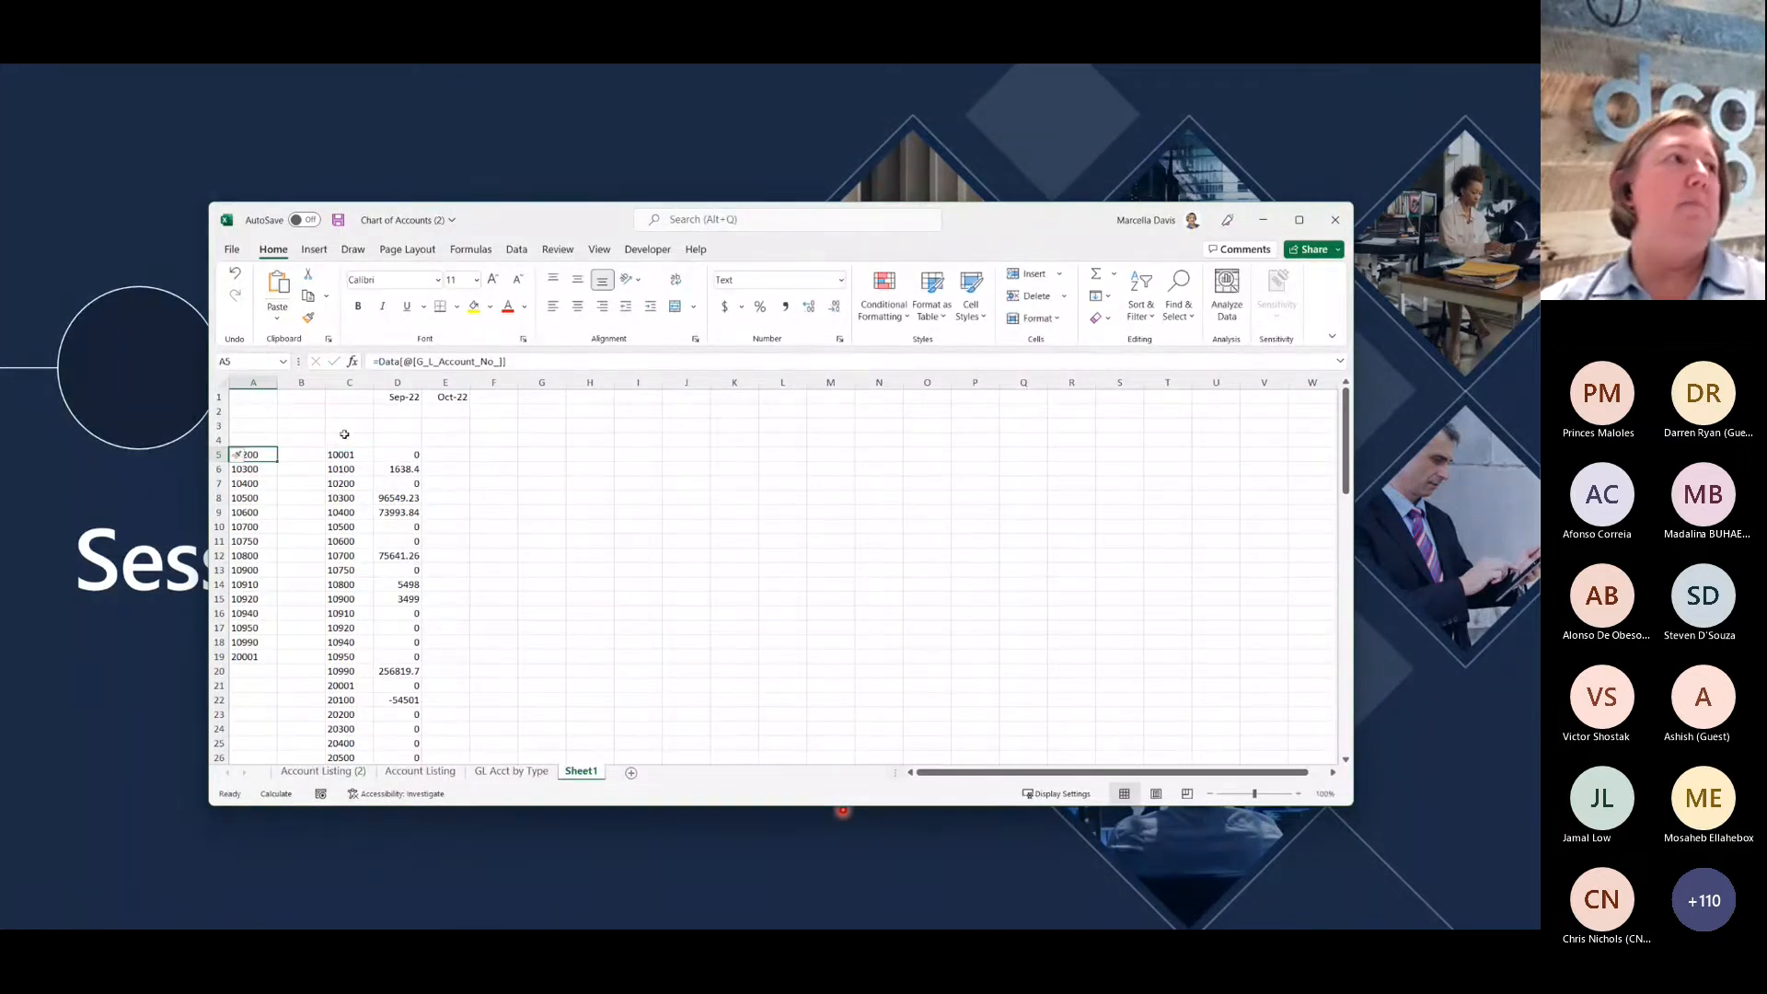
{"action": "left_click", "coordinate": [348, 425]}
{"action": "key", "text": "ctrl+v"}
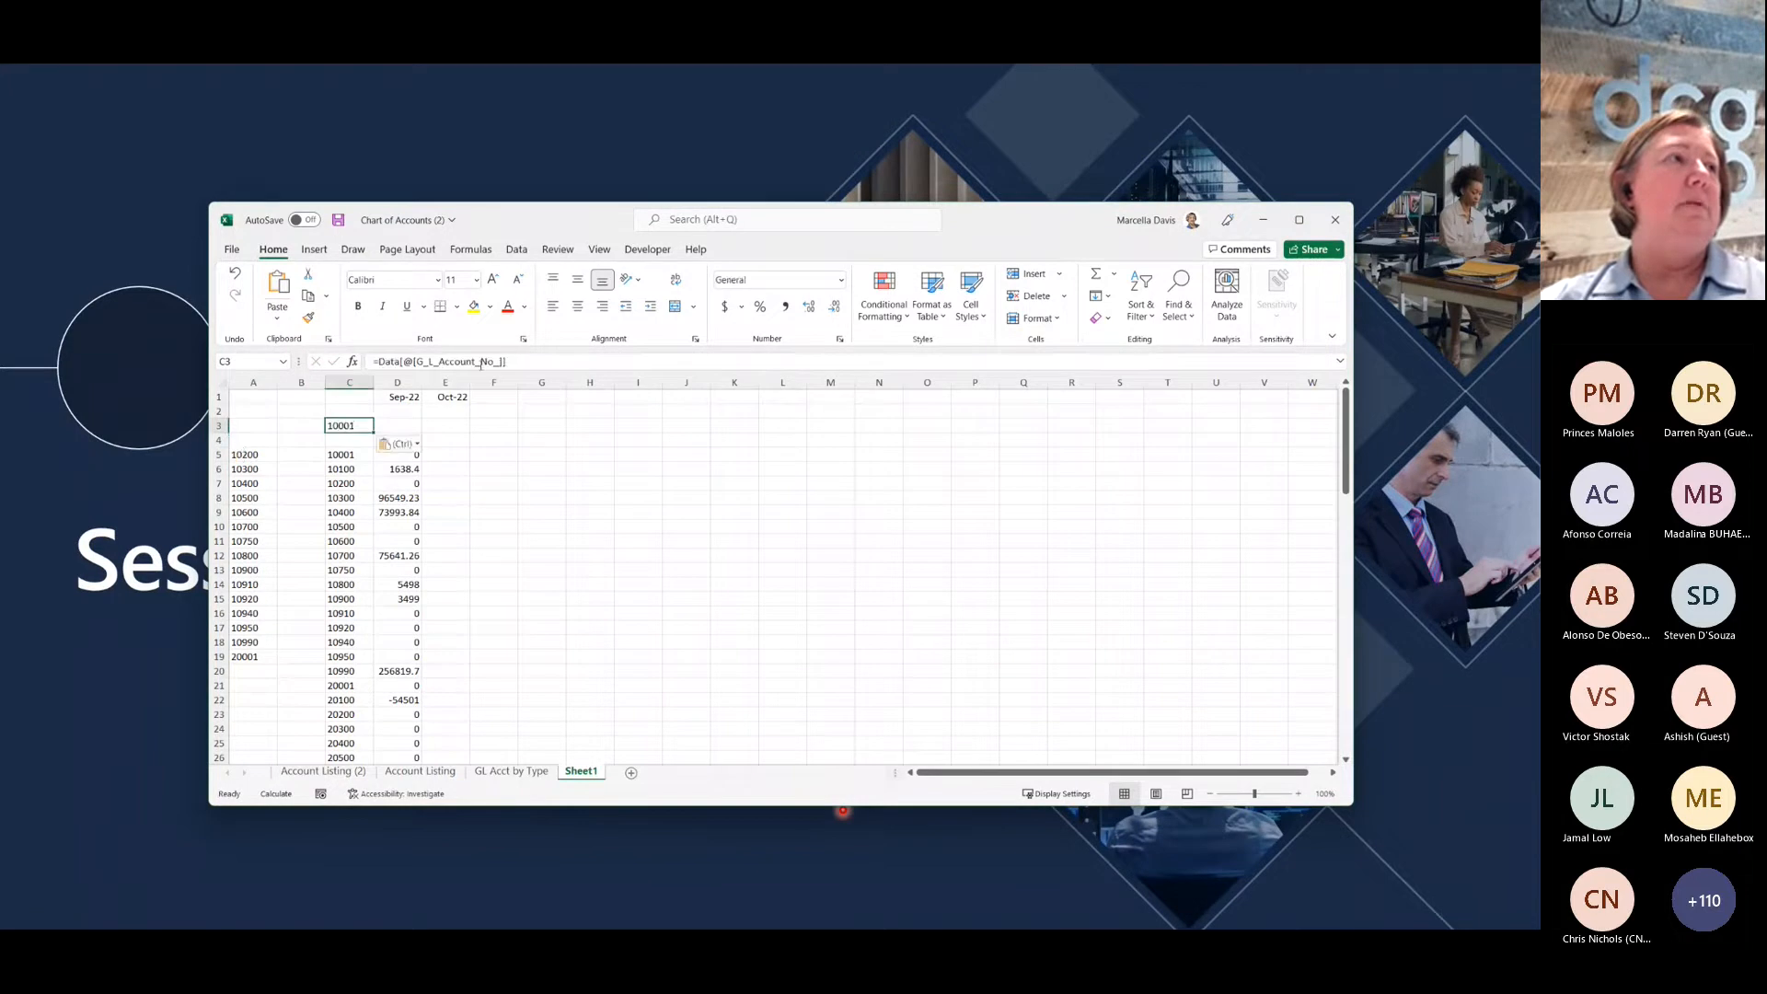
Step: Extend the C3 formula to =Data[@[G_L_Account_No_]] + "1234"
{"action": "left_click", "coordinate": [509, 361]}
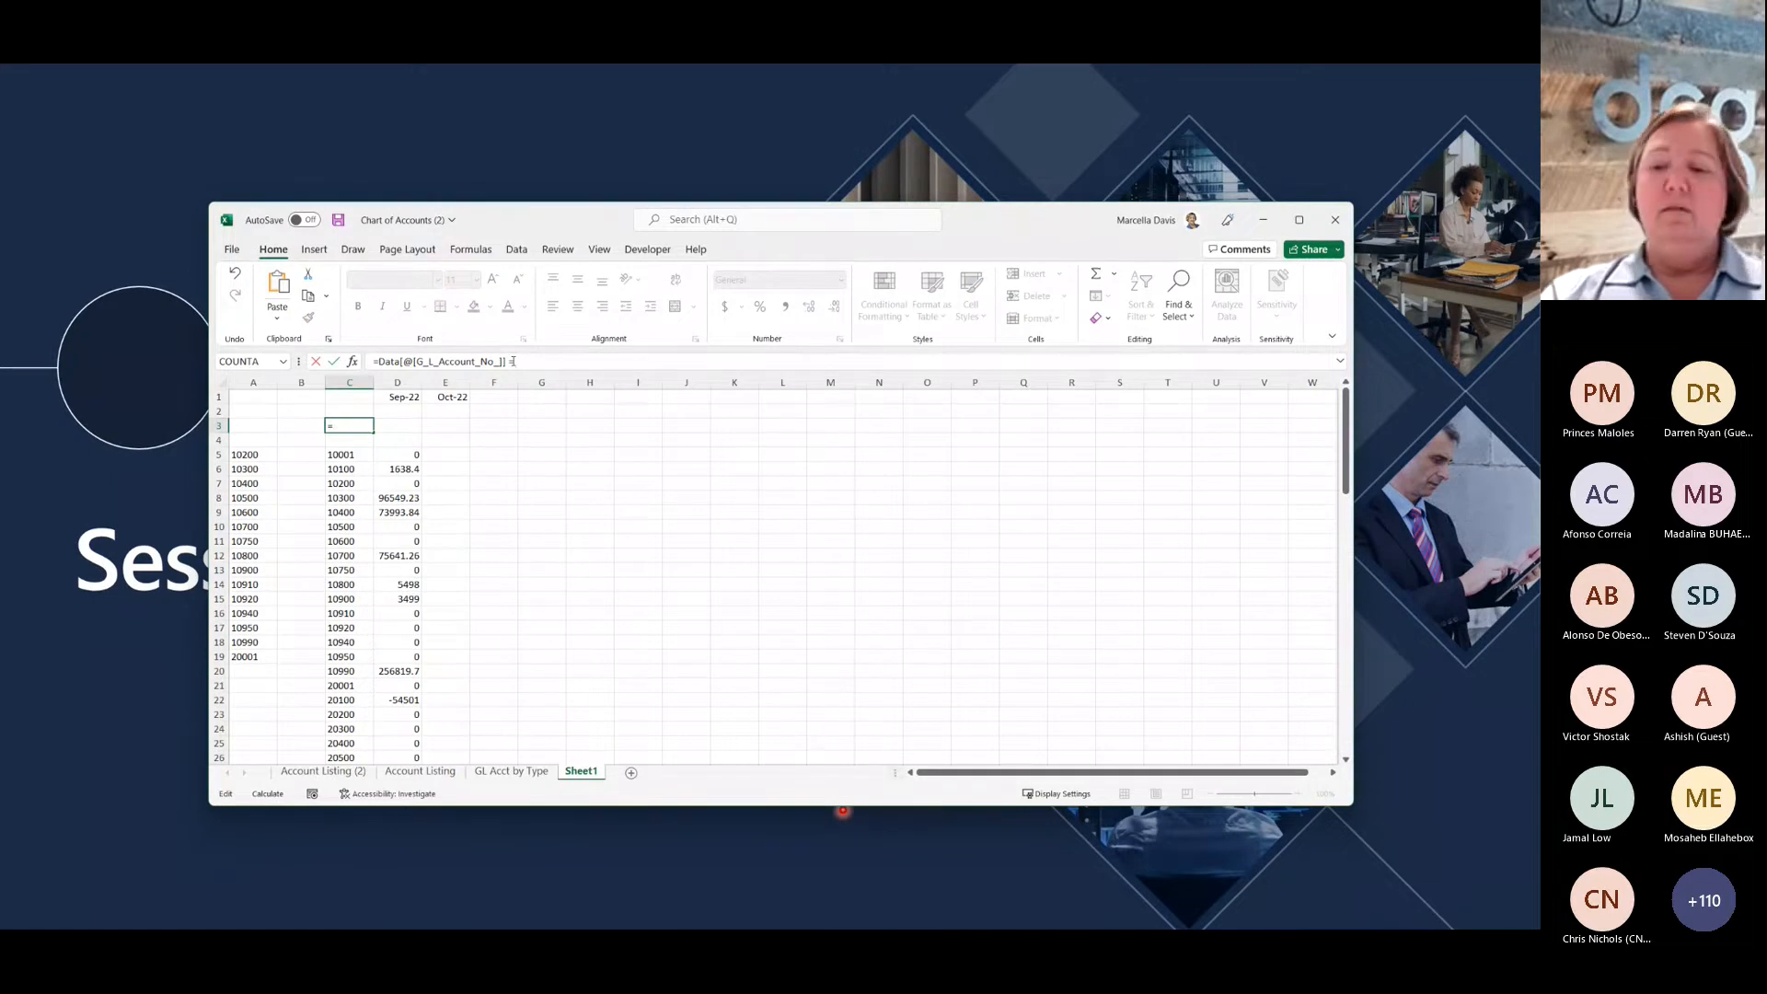
{"action": "key", "text": "BackSpace"}
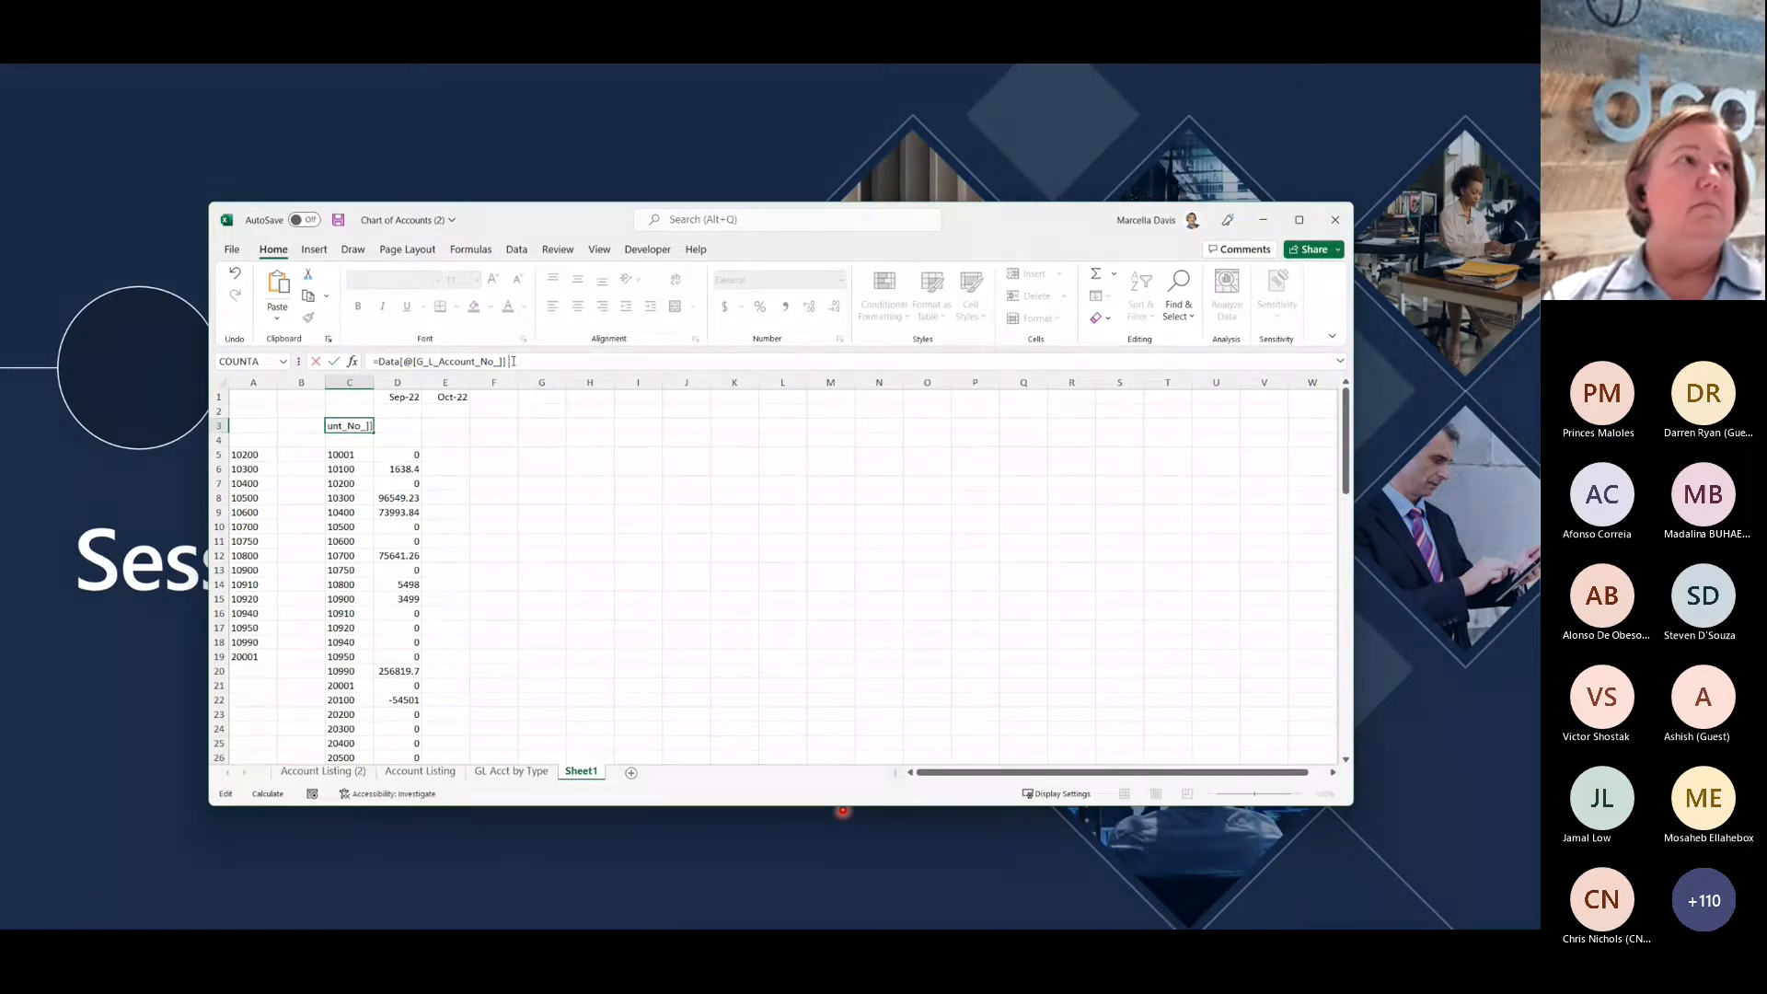
{"action": "type", "text": "+"}
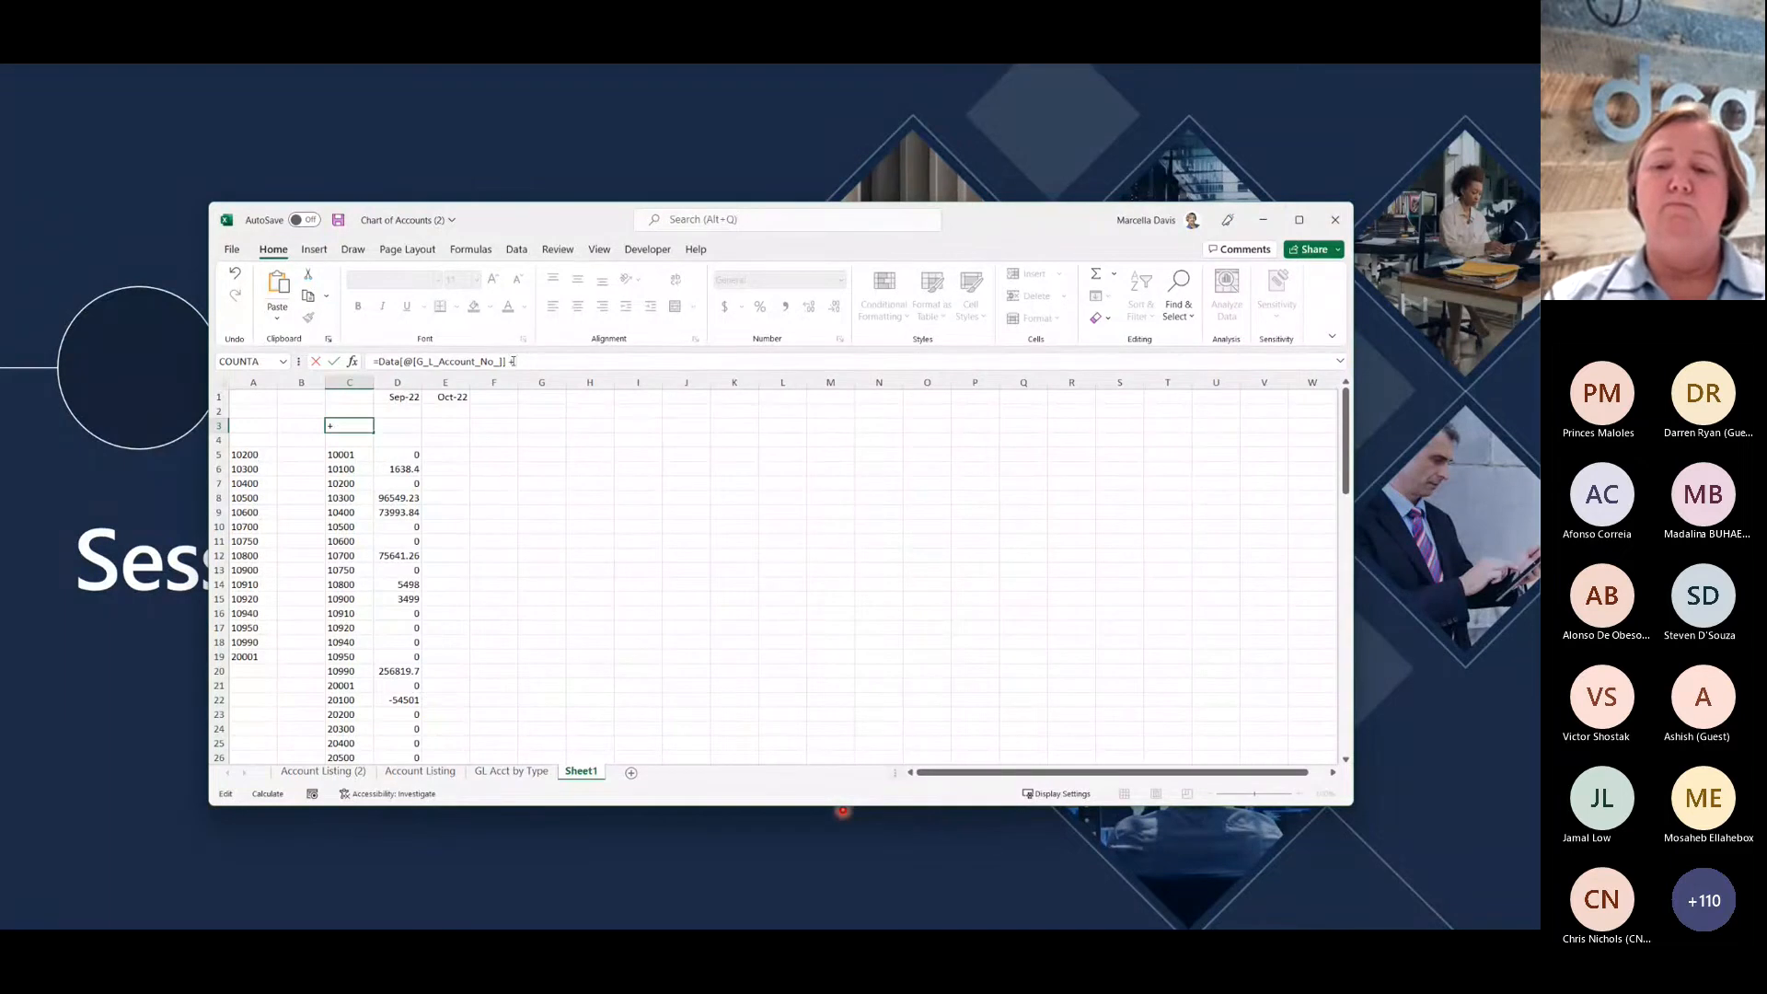
{"action": "type", "text": "\"1234"}
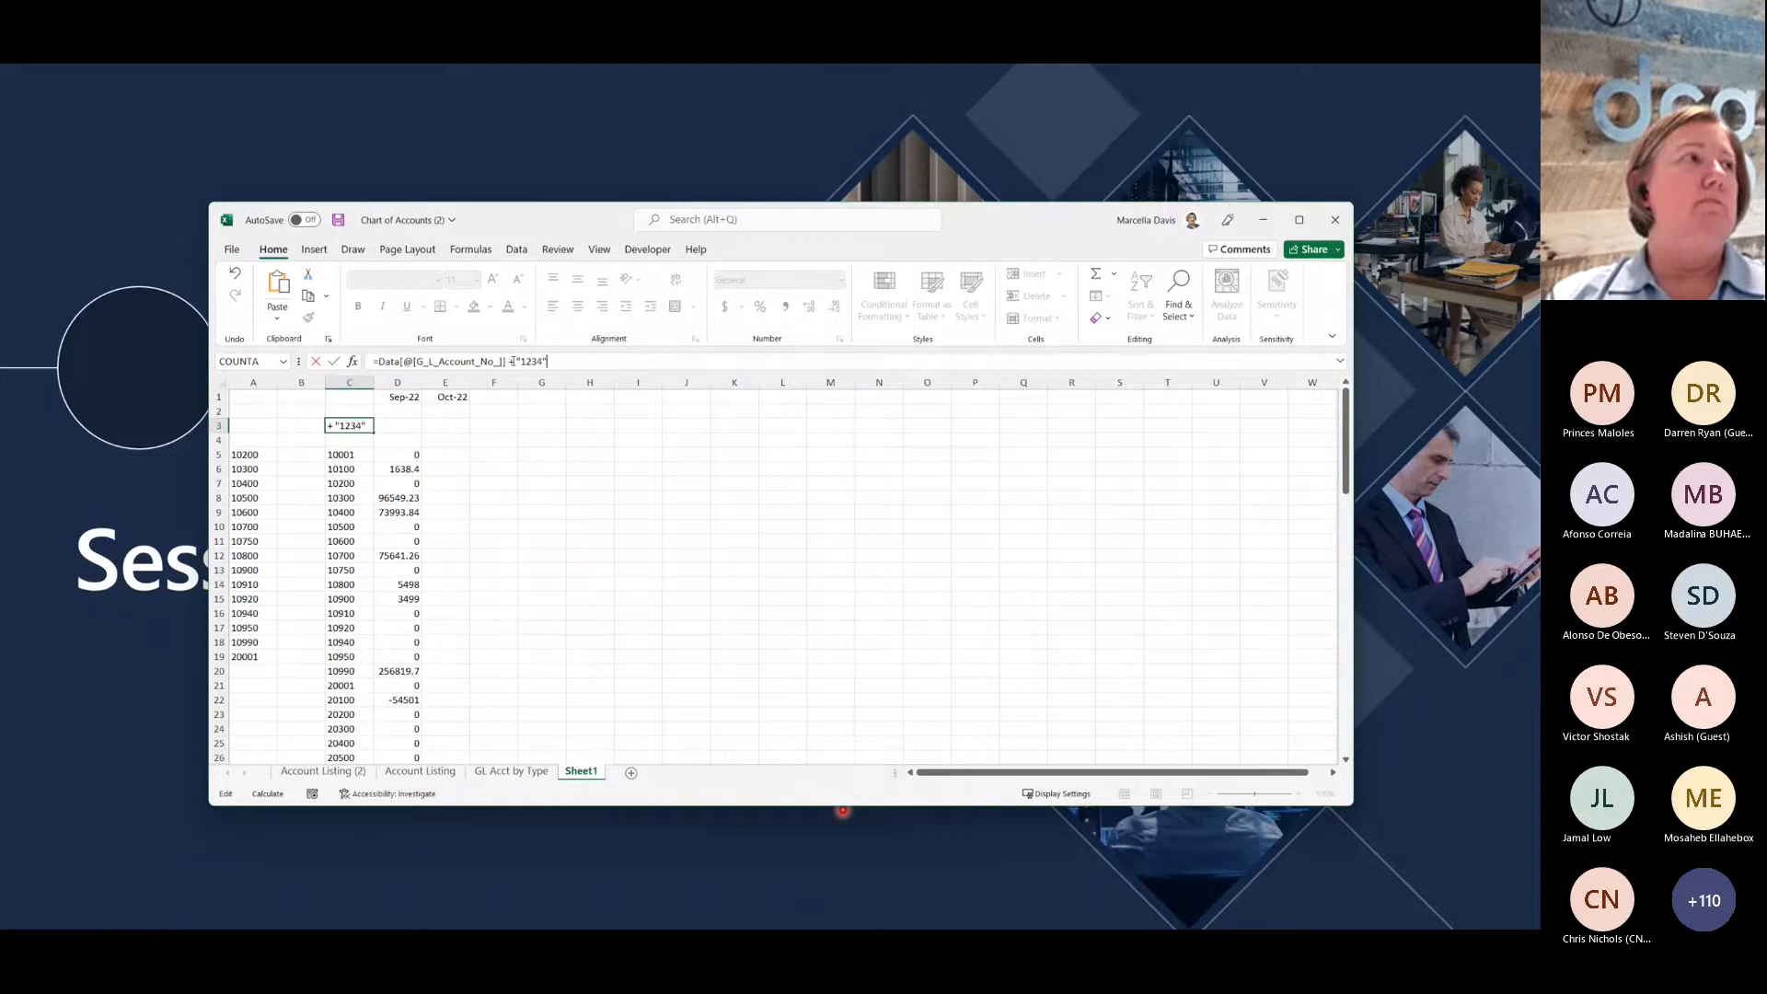
{"action": "key", "text": "Return"}
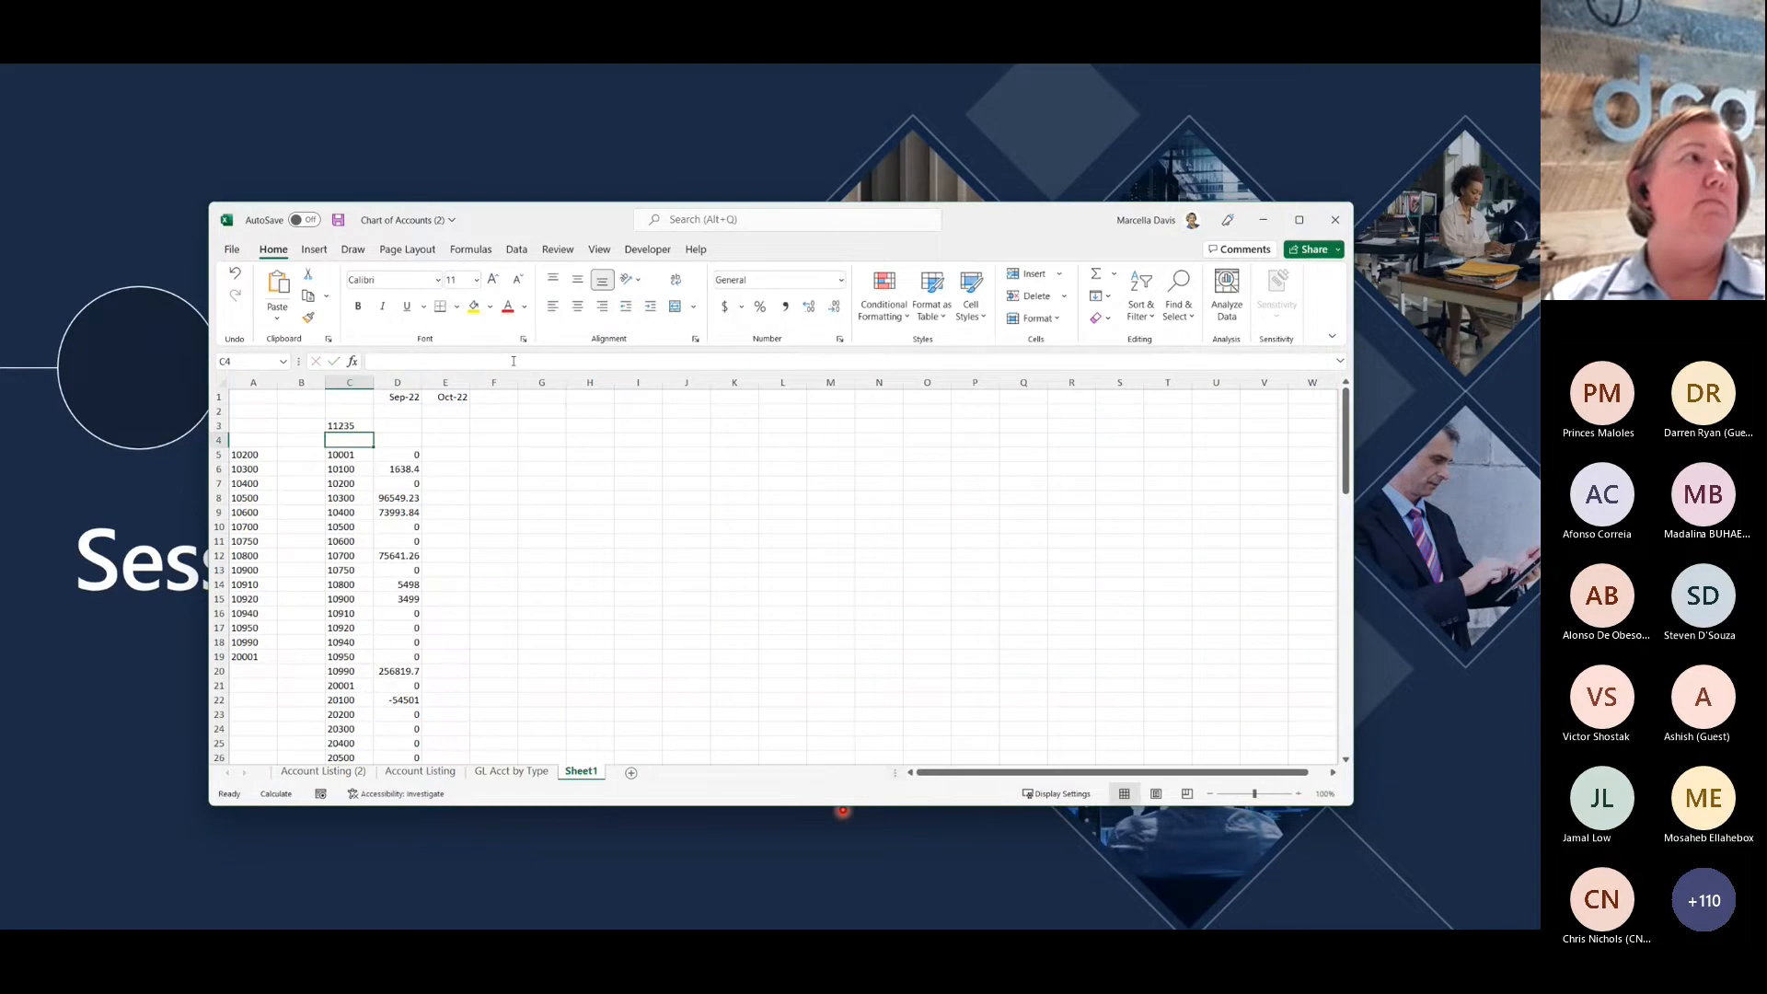
Step: Review the formulas in C5 and C3, and clear the combined account number formula from C3
{"action": "key", "text": "Down"}
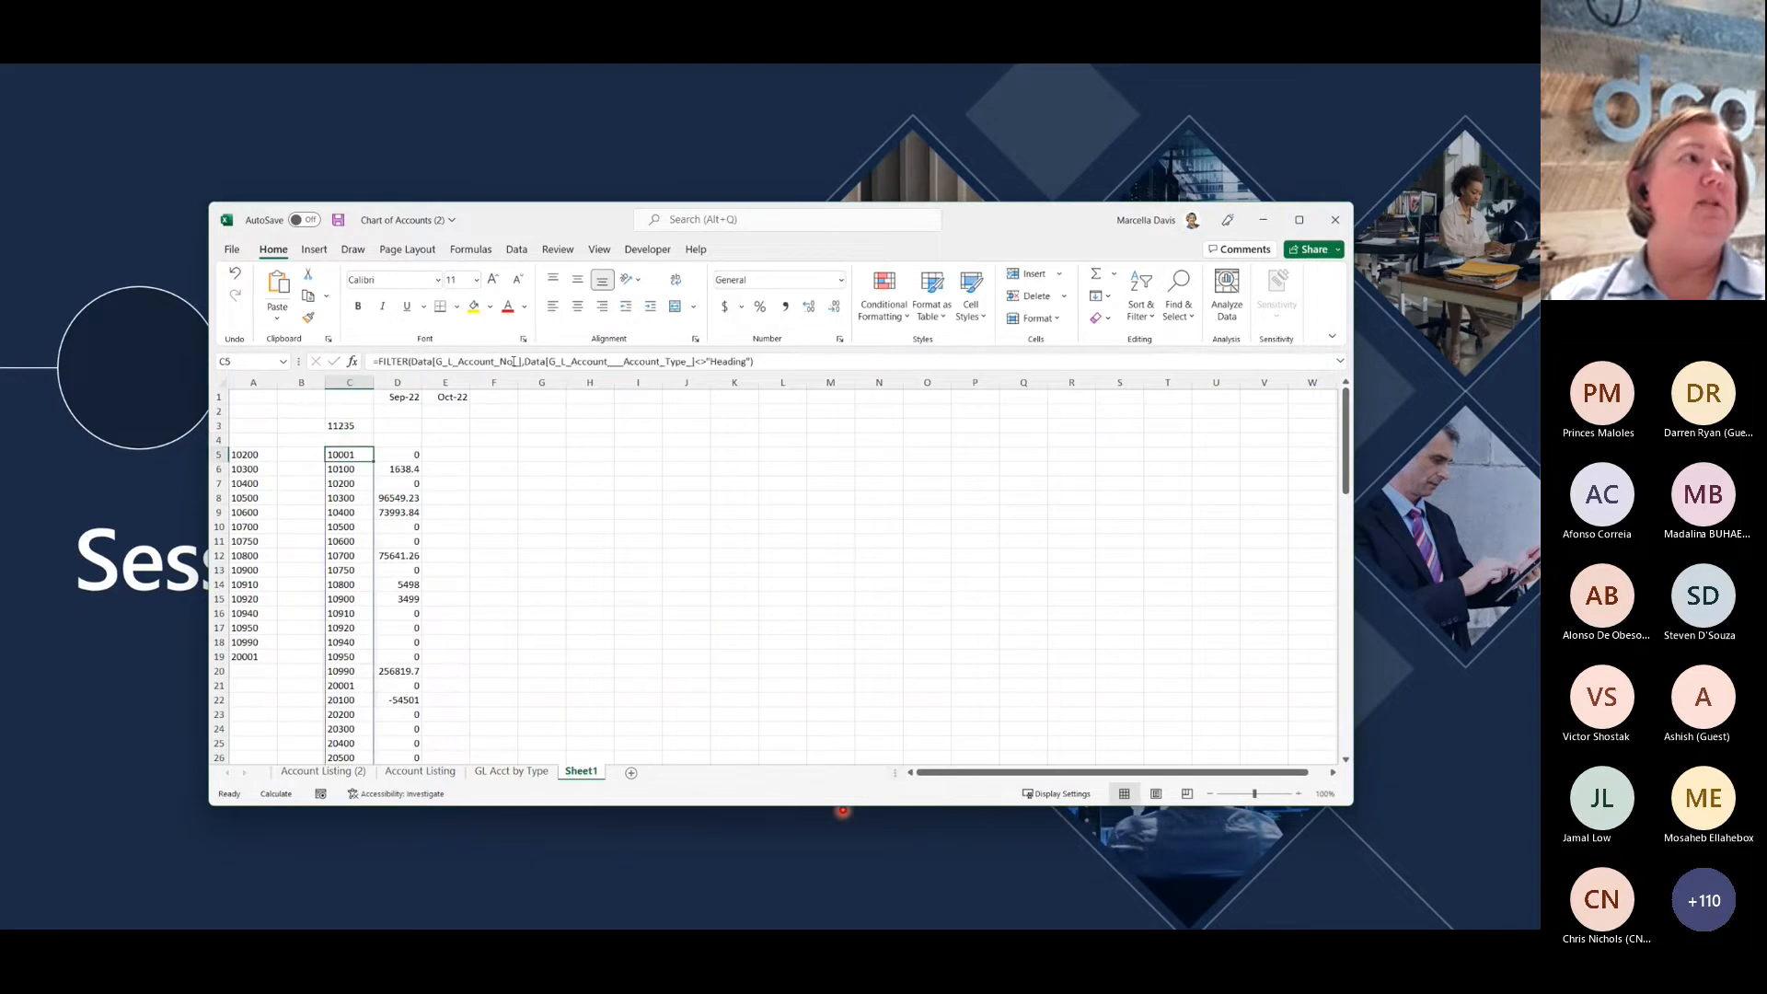
{"action": "key", "text": "Up"}
{"action": "key", "text": "Up"}
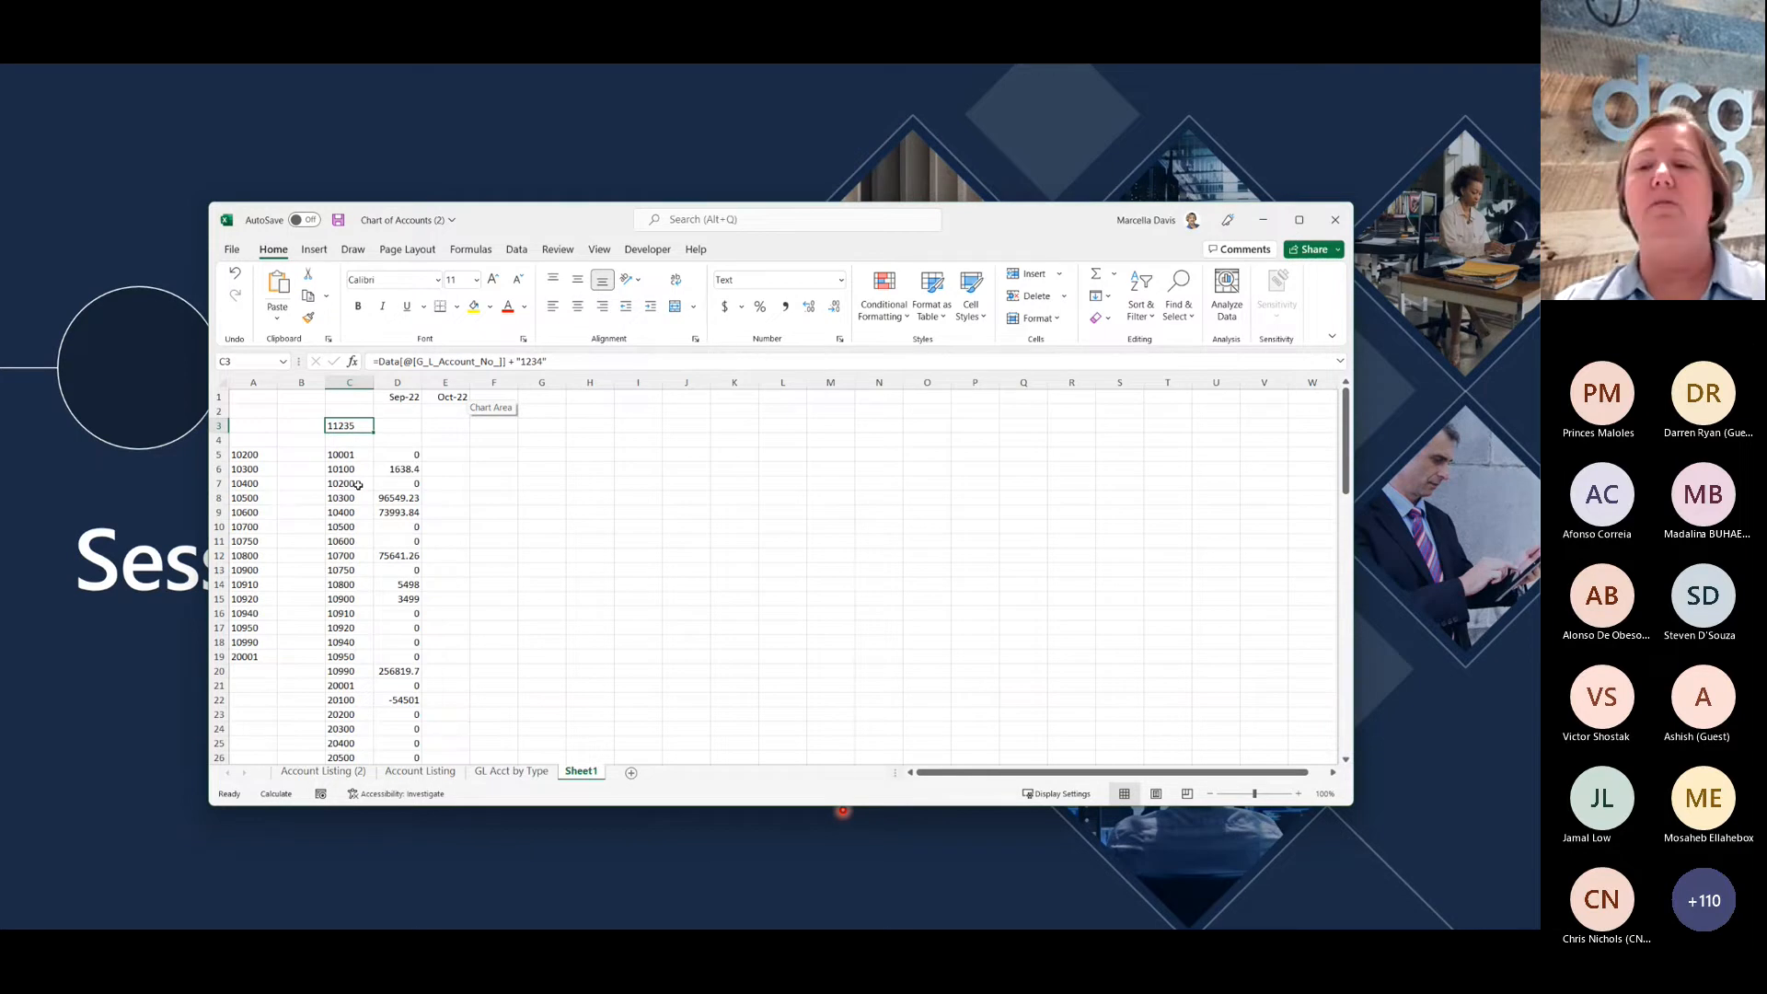
{"action": "key", "text": "Delete"}
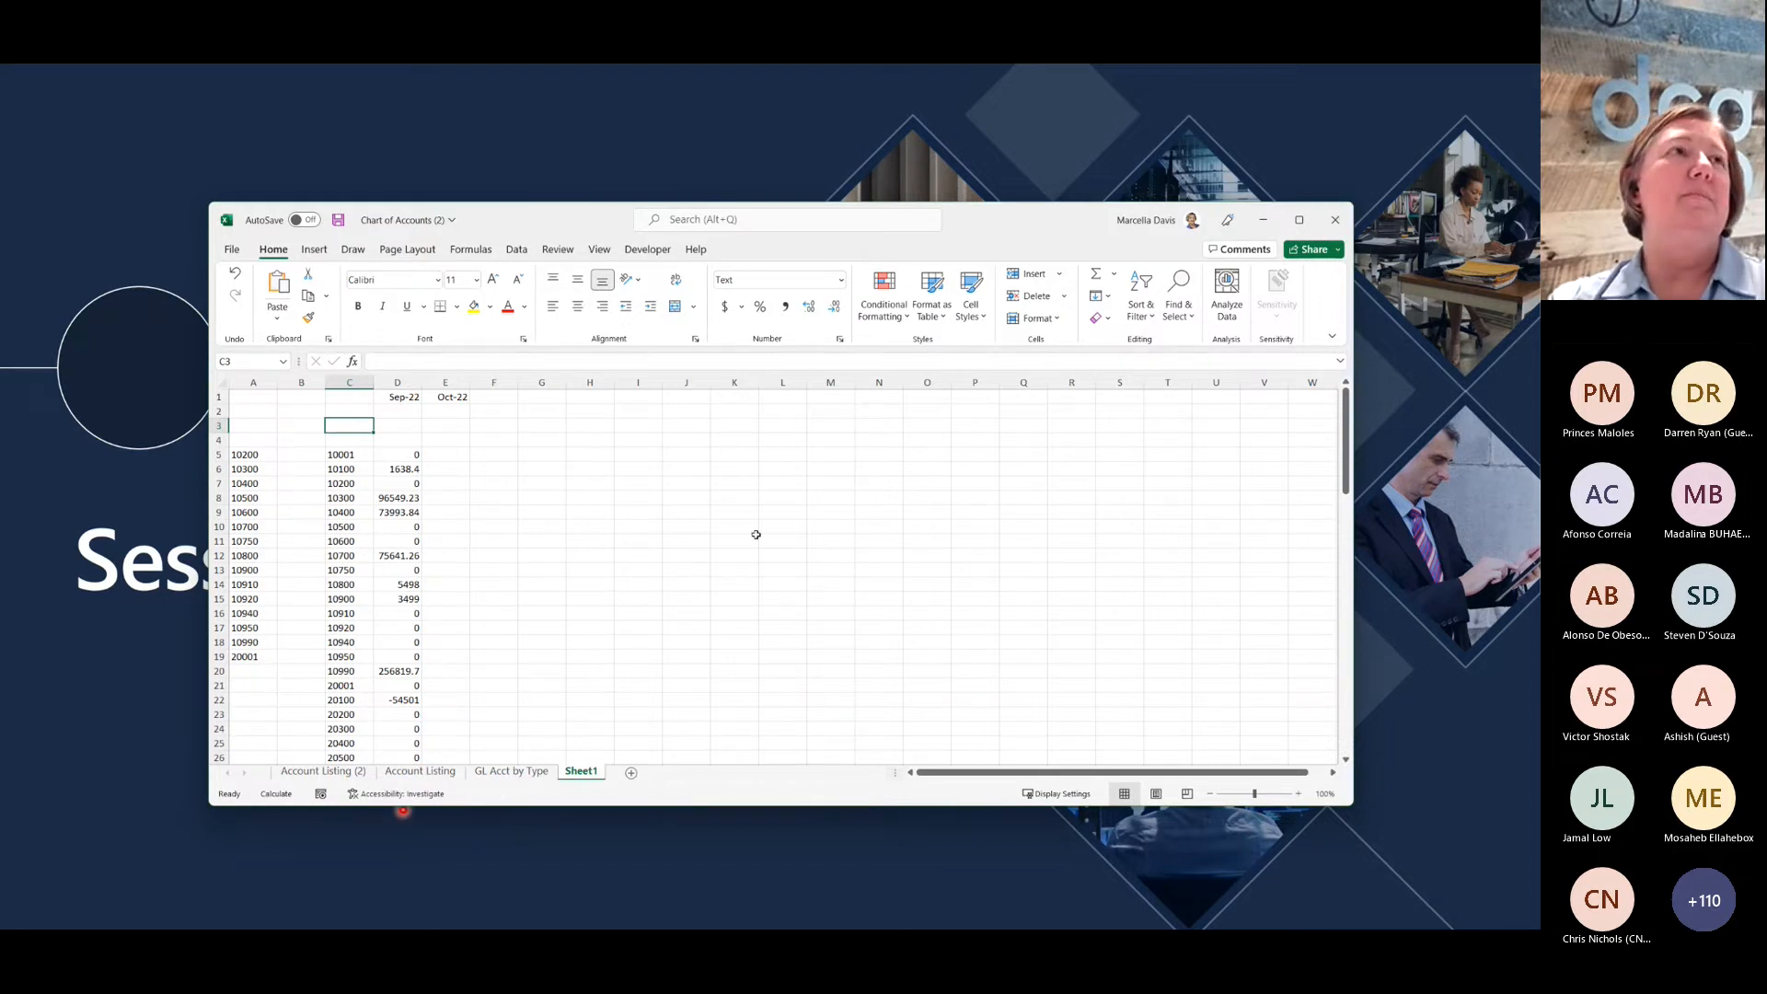
Step: Return from the workbook to the presentation's Session Summary slide
{"action": "left_click_drag", "start_coordinate": [974, 234], "coordinate": [1540, 929]}
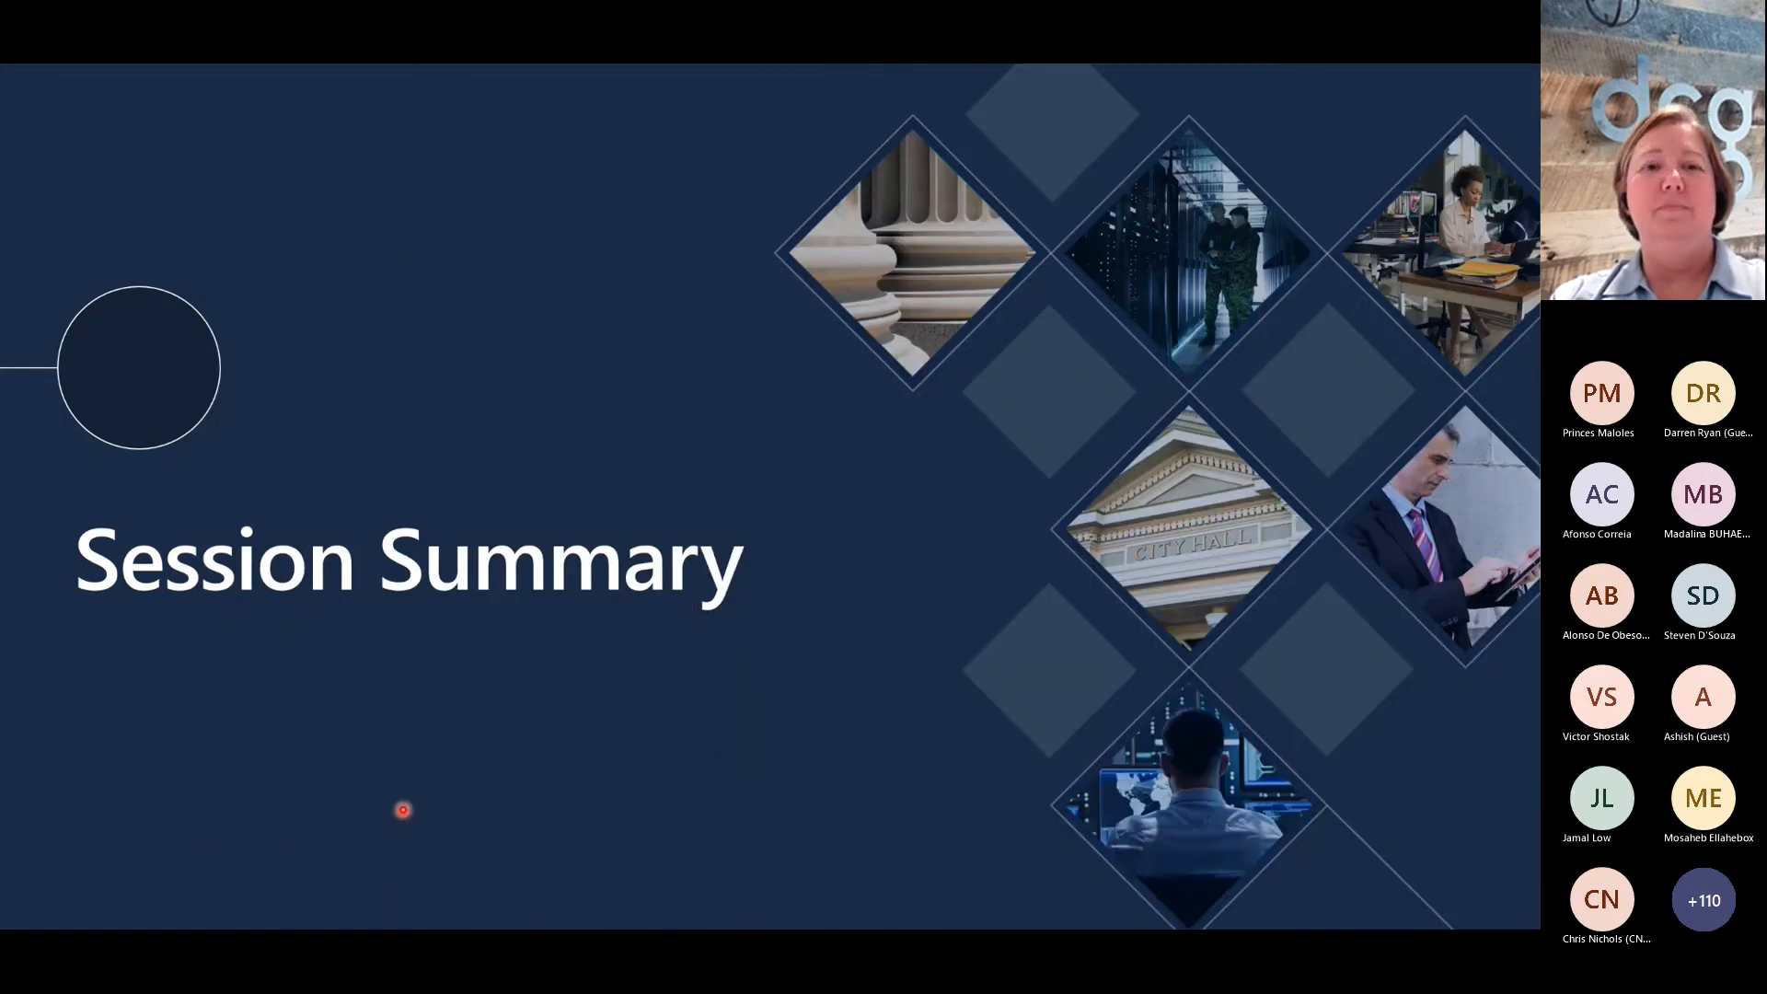